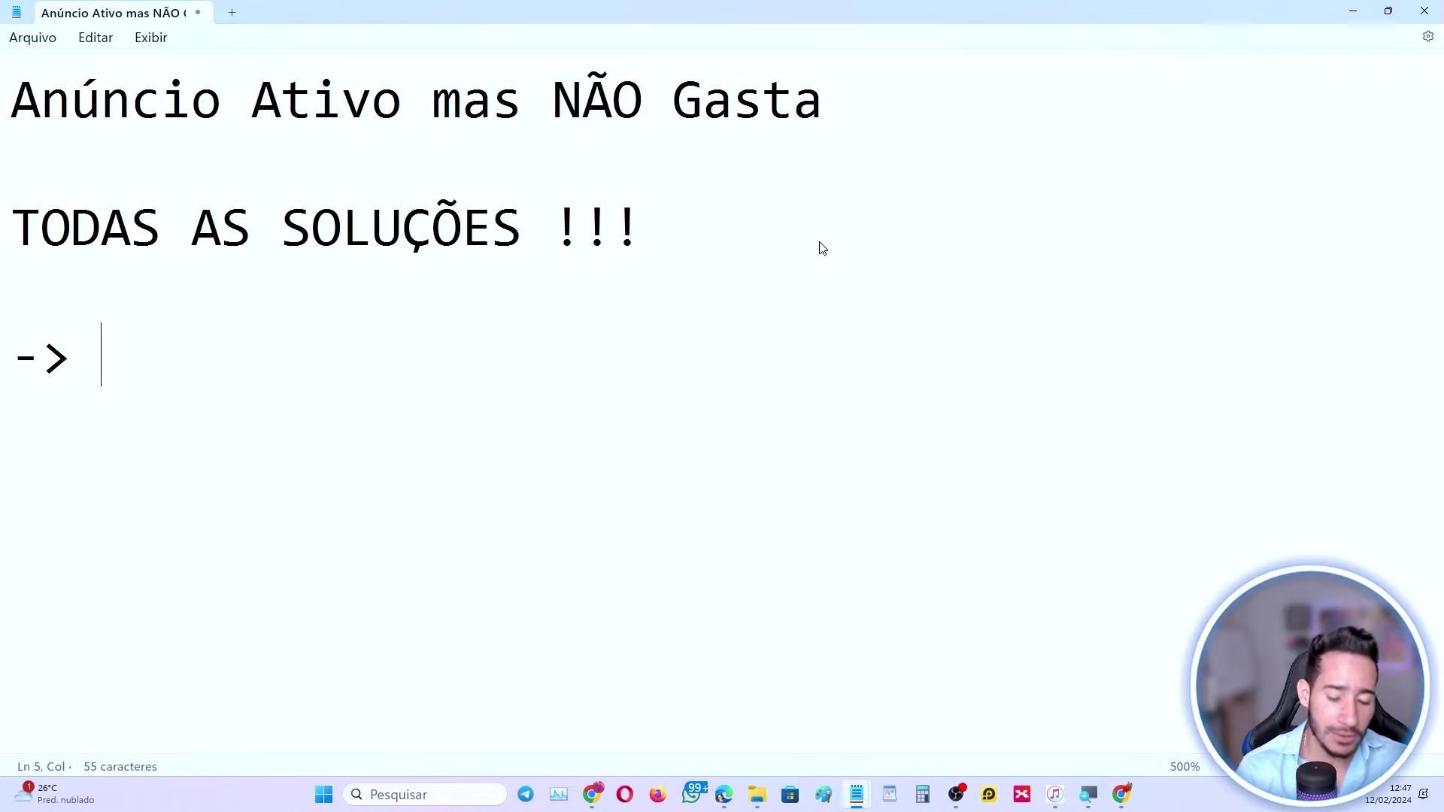
- Complete the arrow line of the note with "ANSIOSA = PRA VENDER."
{"action": "type", "text": "ago"}
{"action": "key", "text": "BackSpace"}
{"action": "key", "text": "BackSpace"}
{"action": "key", "text": "BackSpace"}
{"action": "type", "text": "A"}
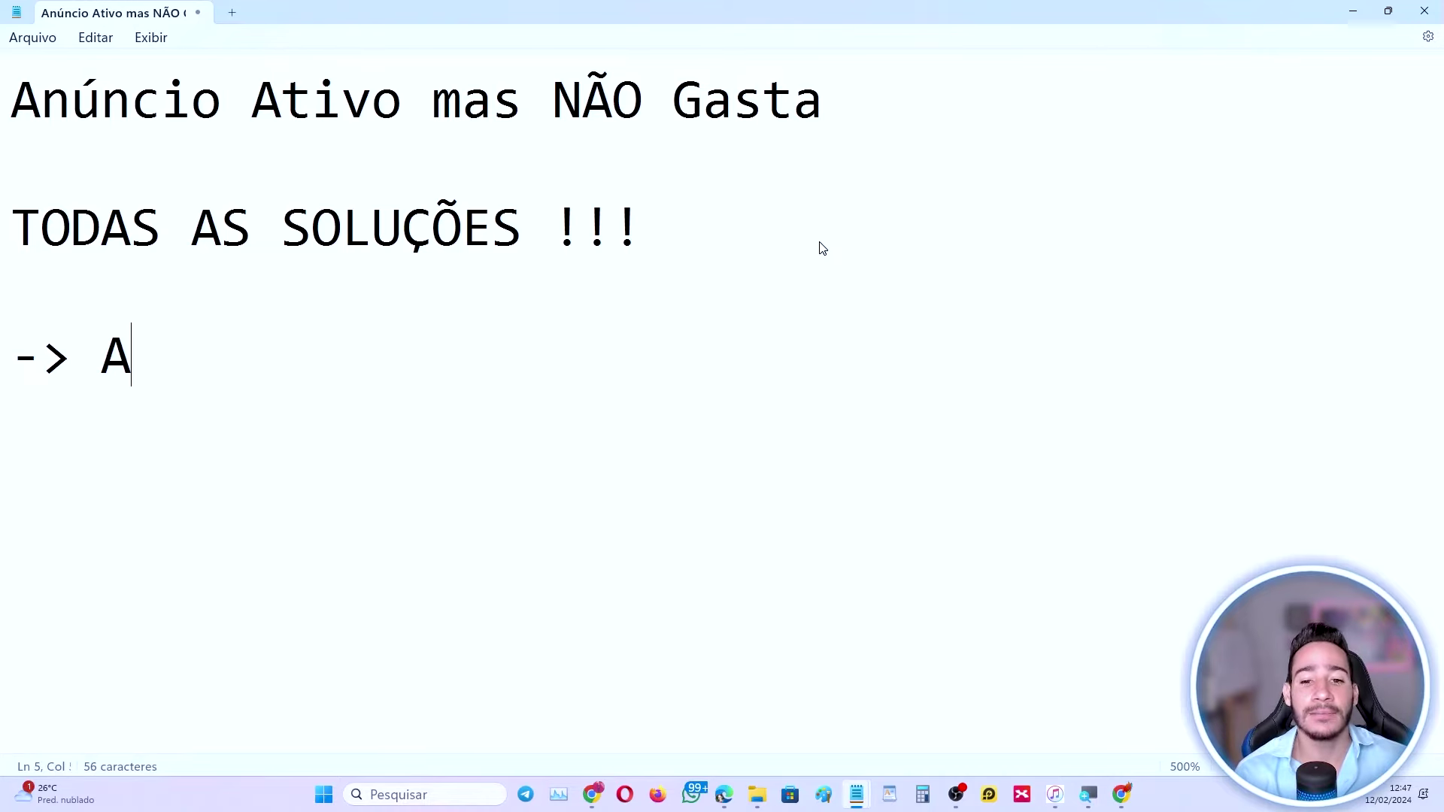
{"action": "type", "text": "NSIOSA = P"}
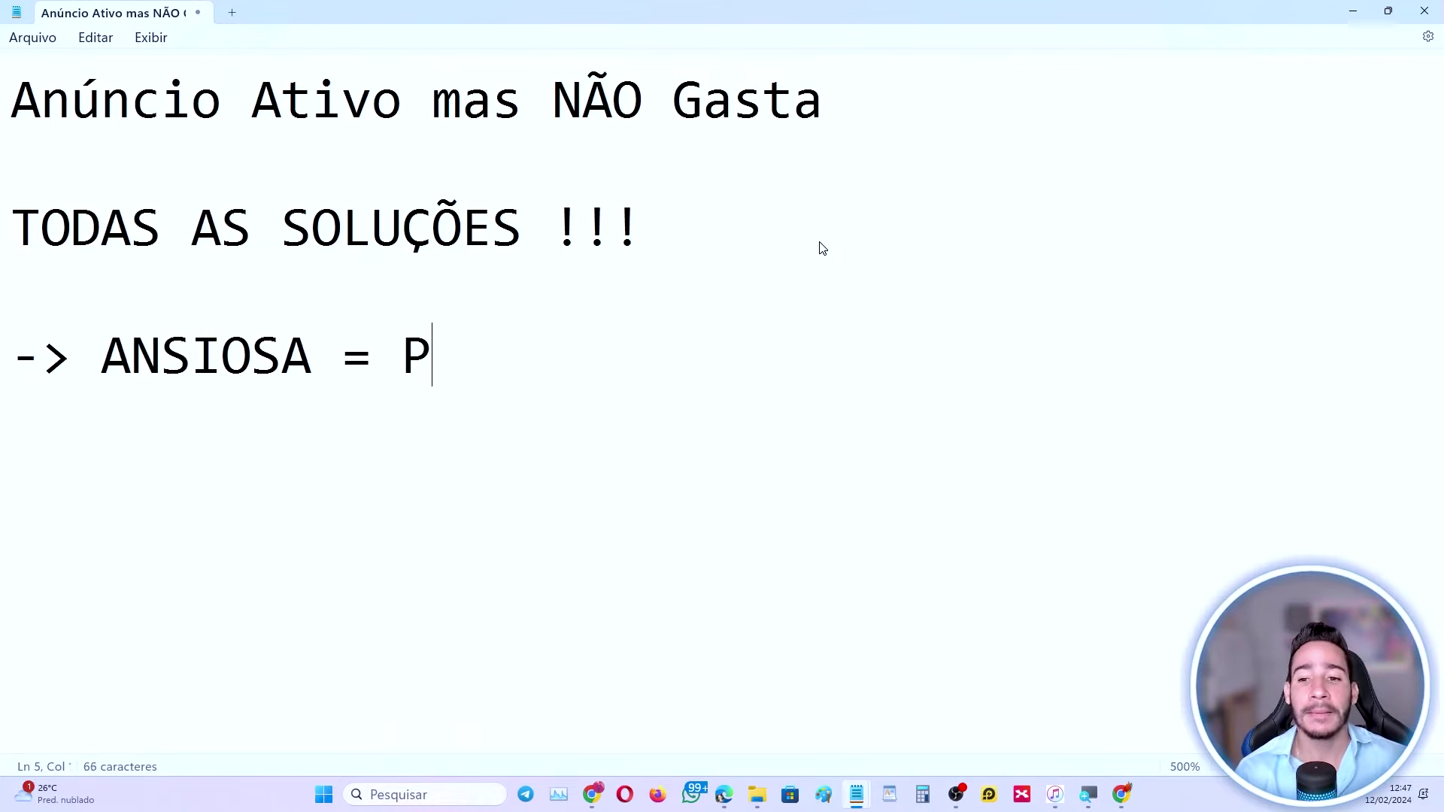
{"action": "type", "text": "RA VENDER."}
- Add the lines "---> Programa / Anúncios Inativos" and "---> Análise / Em Aprendizado" after a blank line below the ANSIOSA line
{"action": "key", "text": "Return"}
{"action": "key", "text": "Return"}
{"action": "type", "text": "---><"}
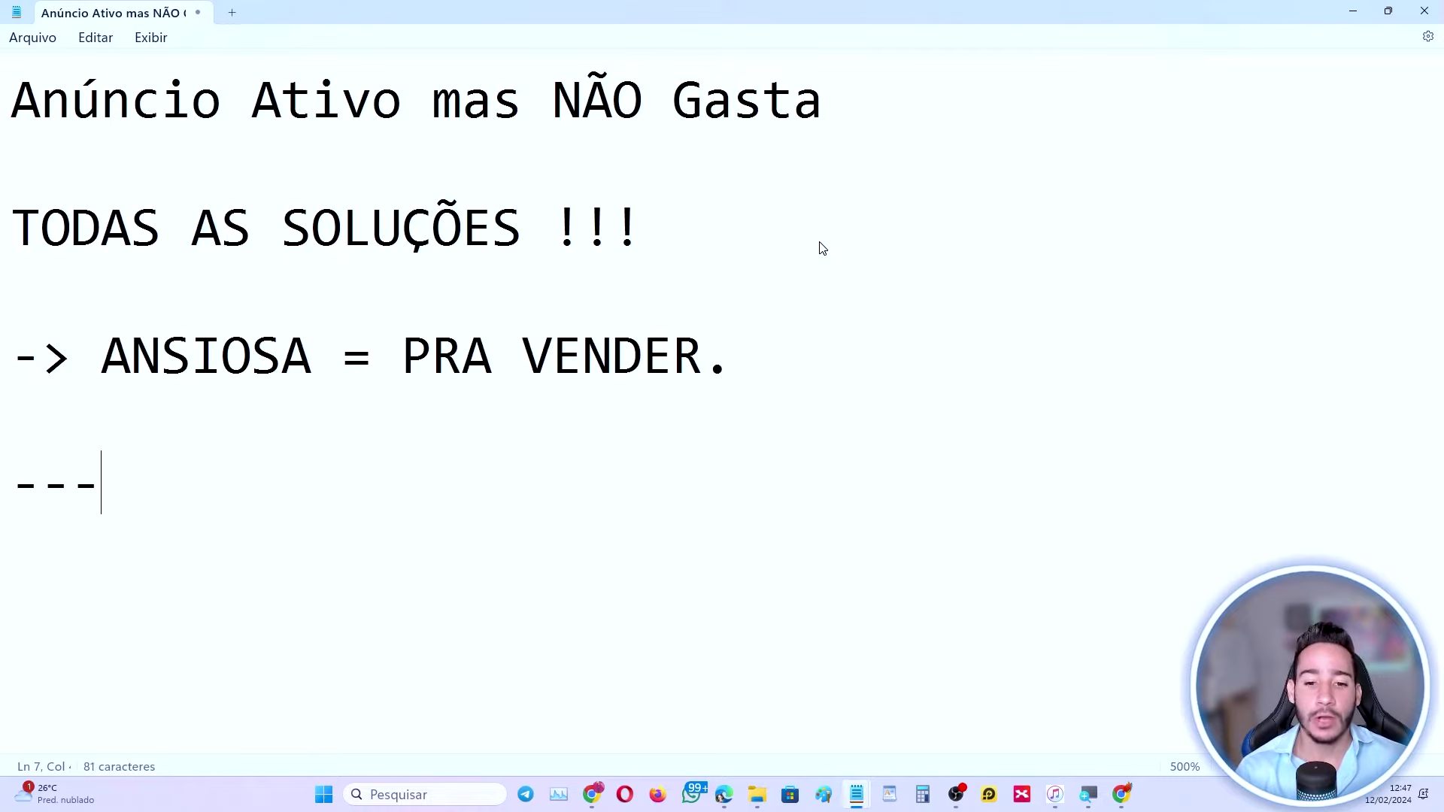
{"action": "key", "text": "BackSpace"}
{"action": "key", "text": "BackSpace"}
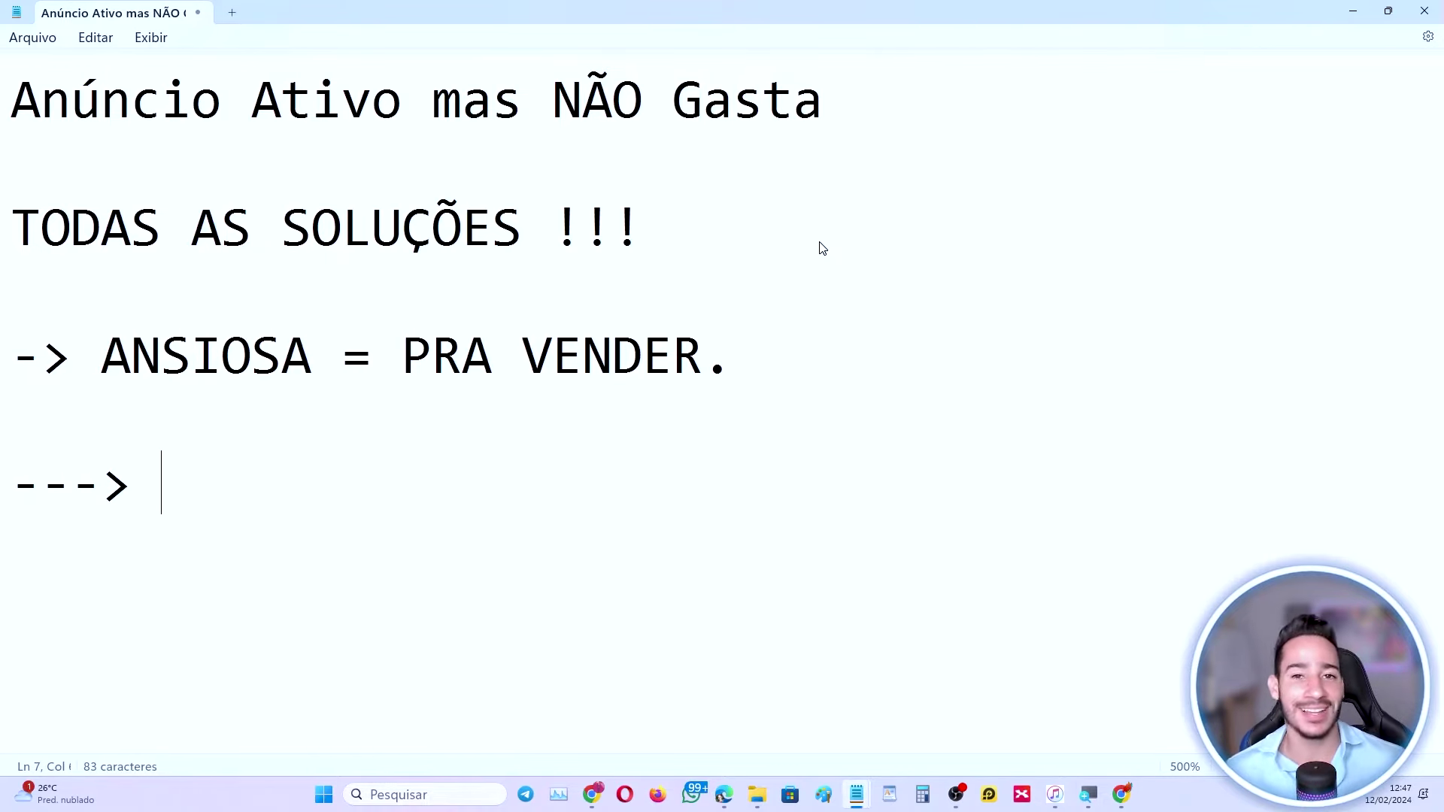
{"action": "type", "text": "Pro"}
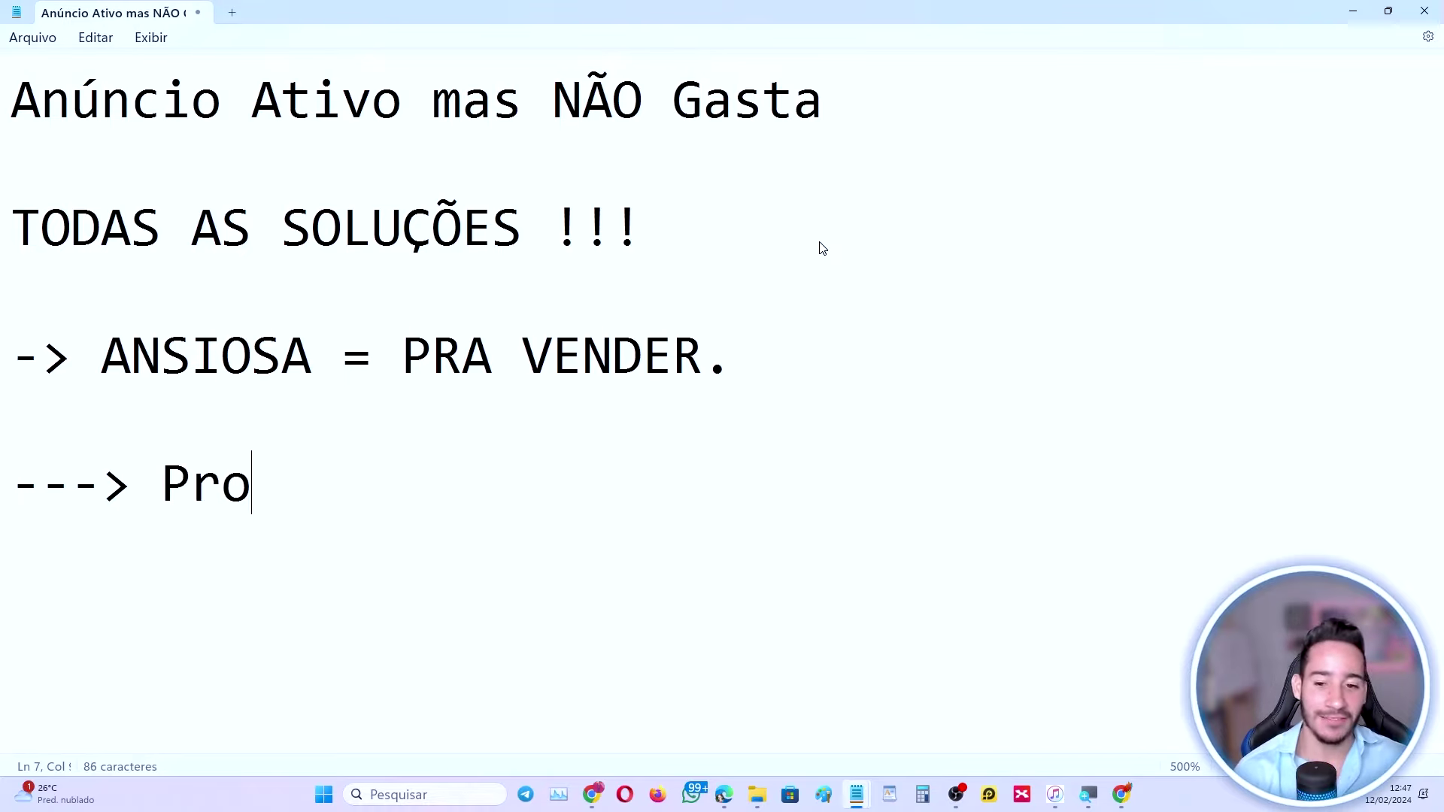
{"action": "type", "text": "grama / Anúncios Inativos"}
{"action": "key", "text": "Return"}
{"action": "type", "text": "---> Análise  / Em Aprend"}
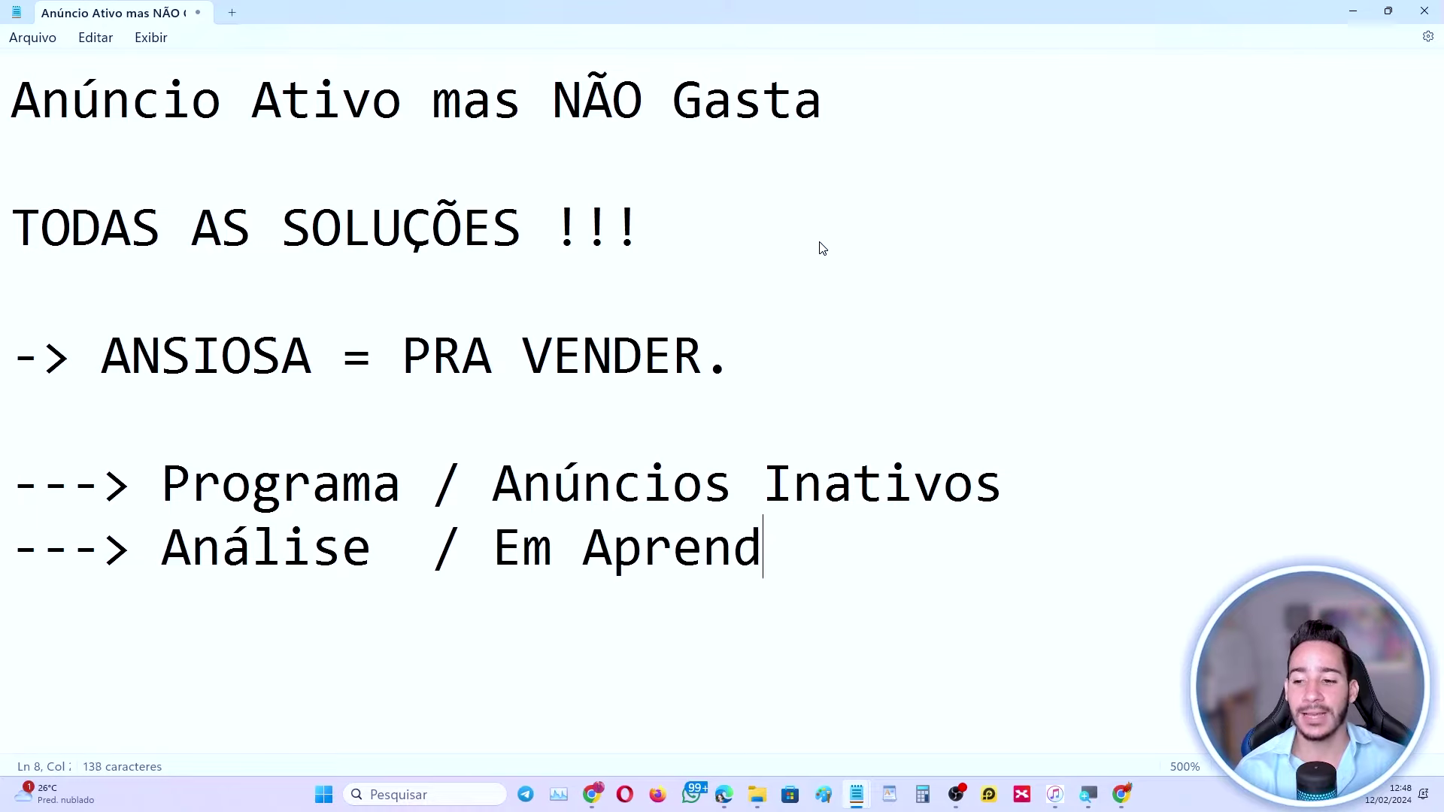
{"action": "type", "text": "izado"}
{"action": "scroll", "coordinate": [823, 248], "scroll_direction": "down", "scroll_amount": 3}
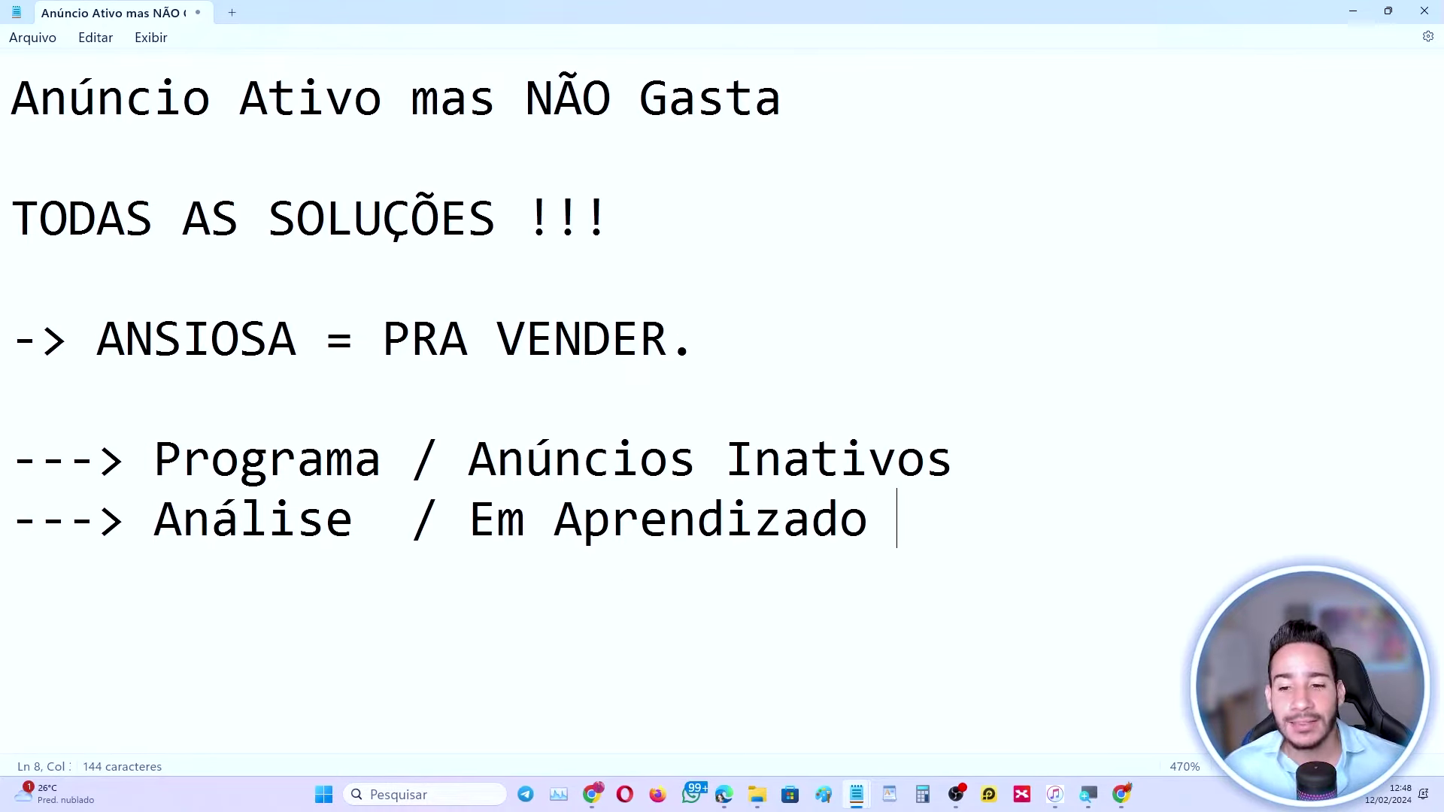
- Correct "Programa" to "Programada" in the first arrow line about ad statuses
{"action": "left_click", "coordinate": [411, 460]}
{"action": "key", "text": "BackSpace"}
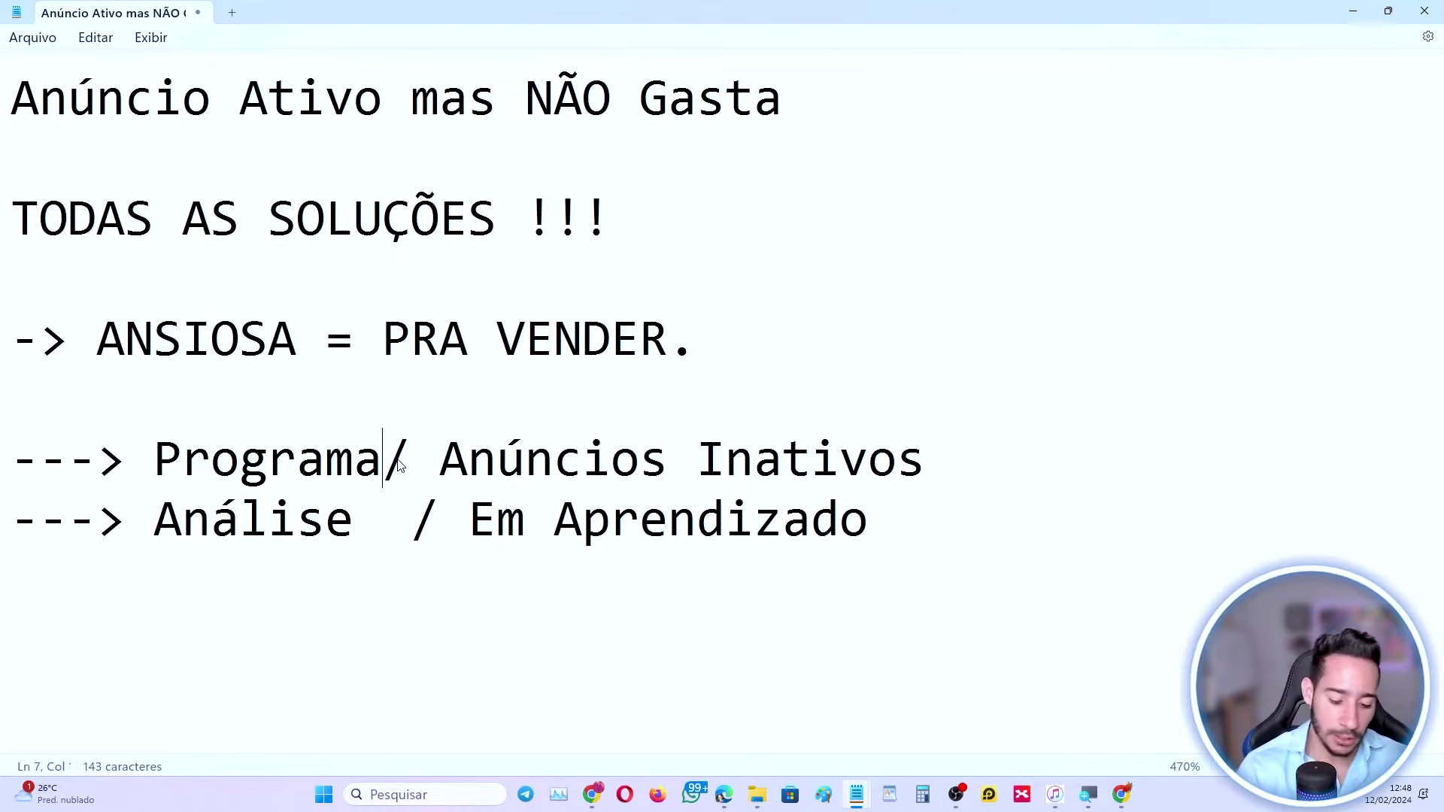
{"action": "type", "text": "da"}
- Highlight the statuses "Programada", "Análise" and "Anúncios Inativos" one after another in the notes
{"action": "double_click", "coordinate": [173, 472]}
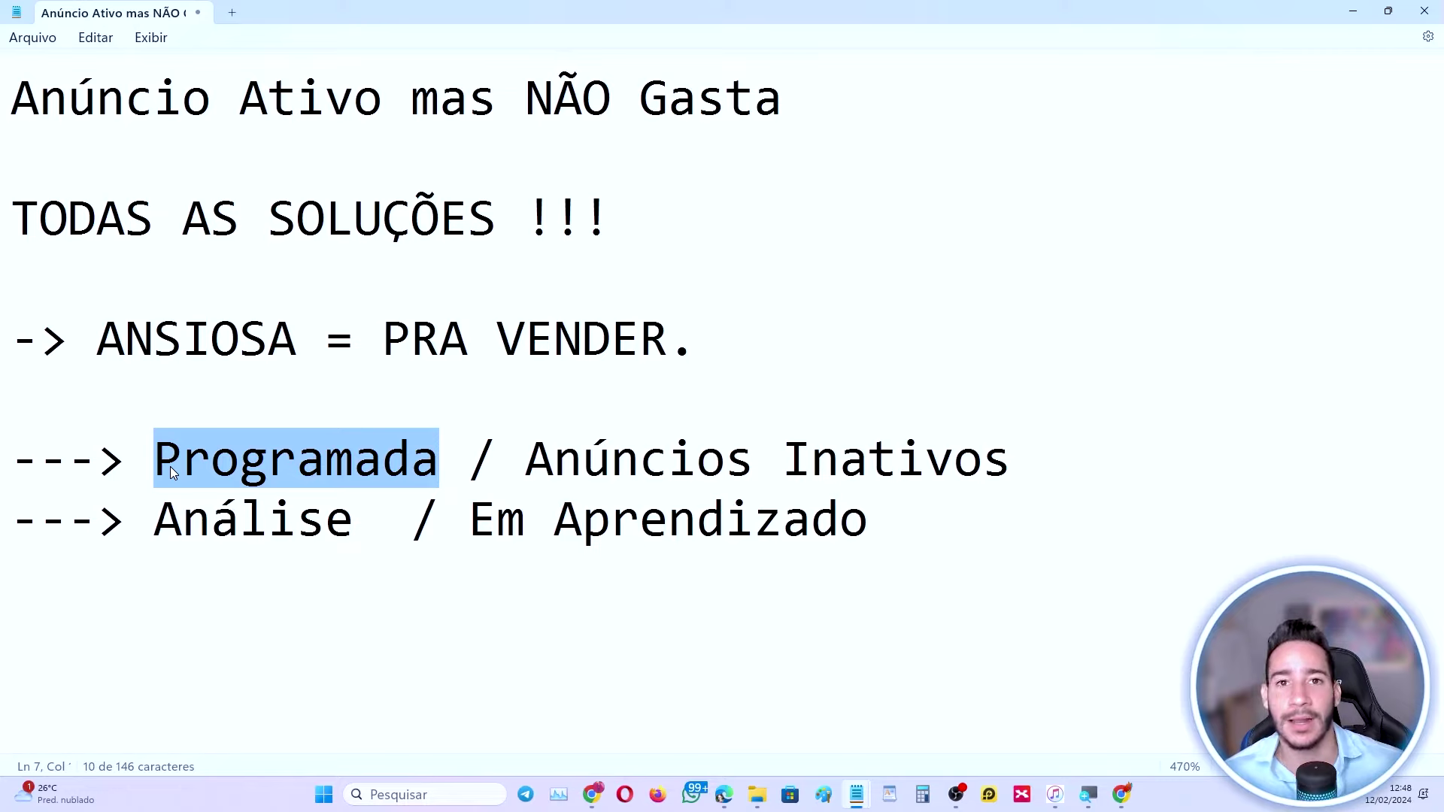
{"action": "double_click", "coordinate": [224, 521]}
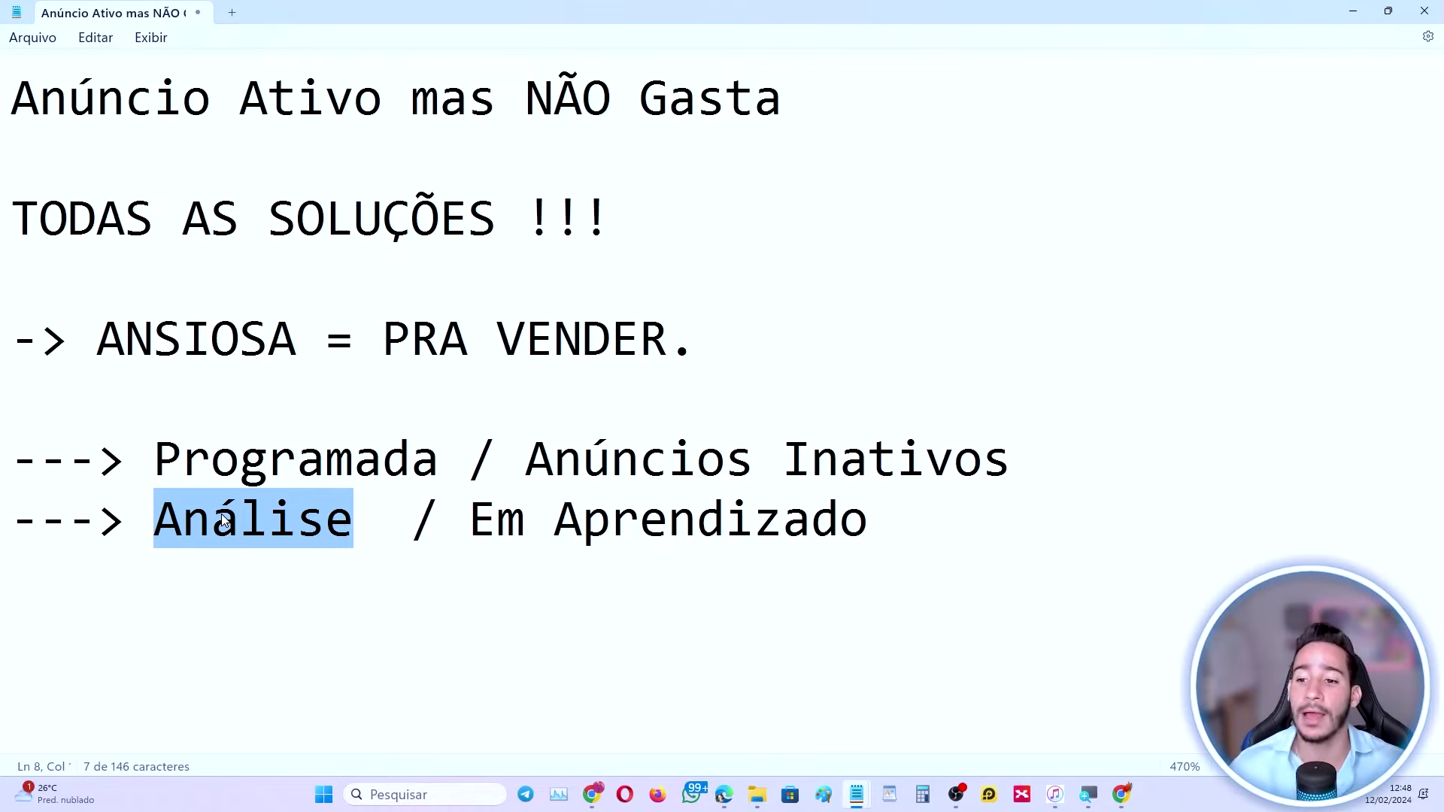
{"action": "left_click_drag", "start_coordinate": [526, 458], "coordinate": [1120, 459]}
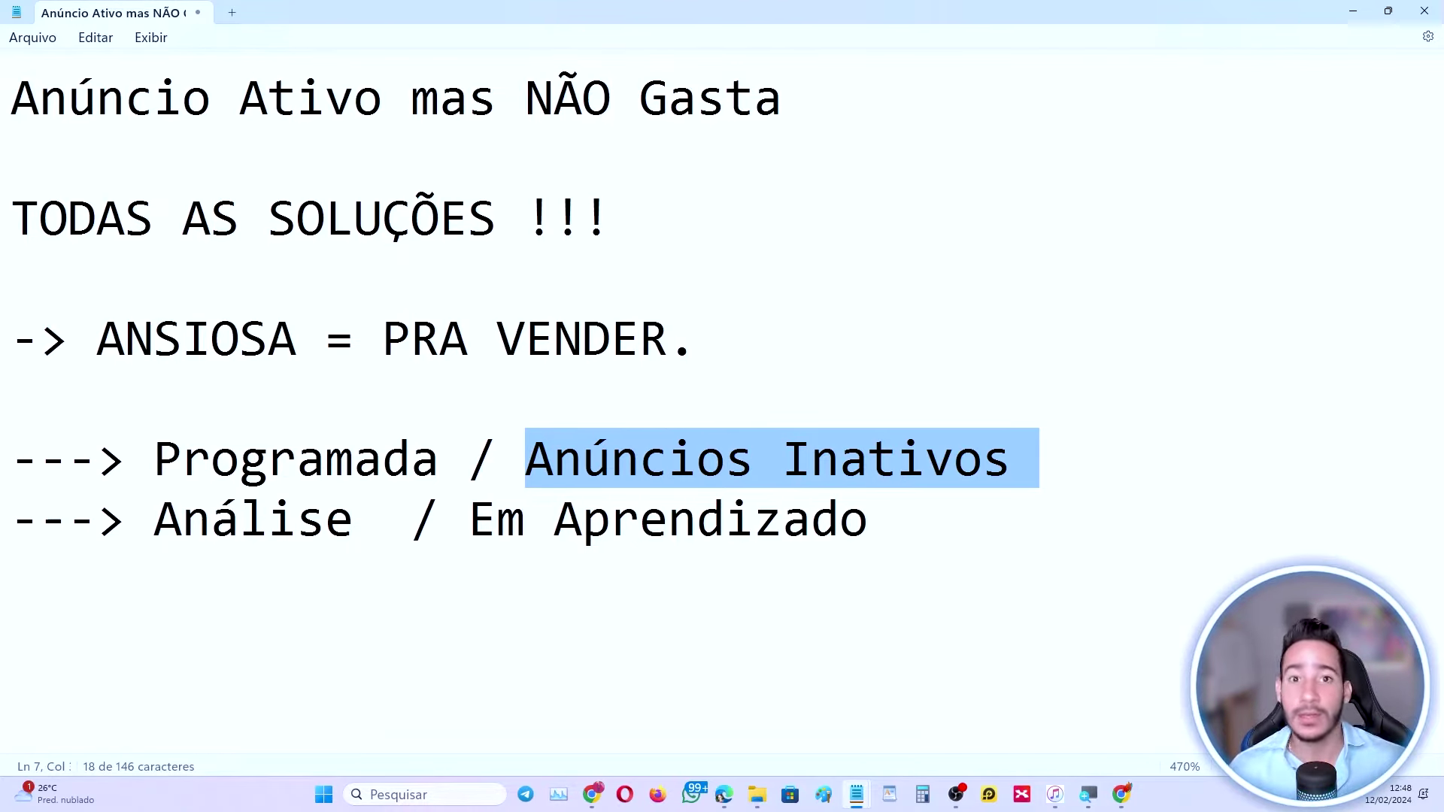
- Switch to Ads Manager in Chrome and close the ad set editor without publishing its draft items
{"action": "left_click", "coordinate": [1121, 794]}
{"action": "left_click", "coordinate": [478, 760]}
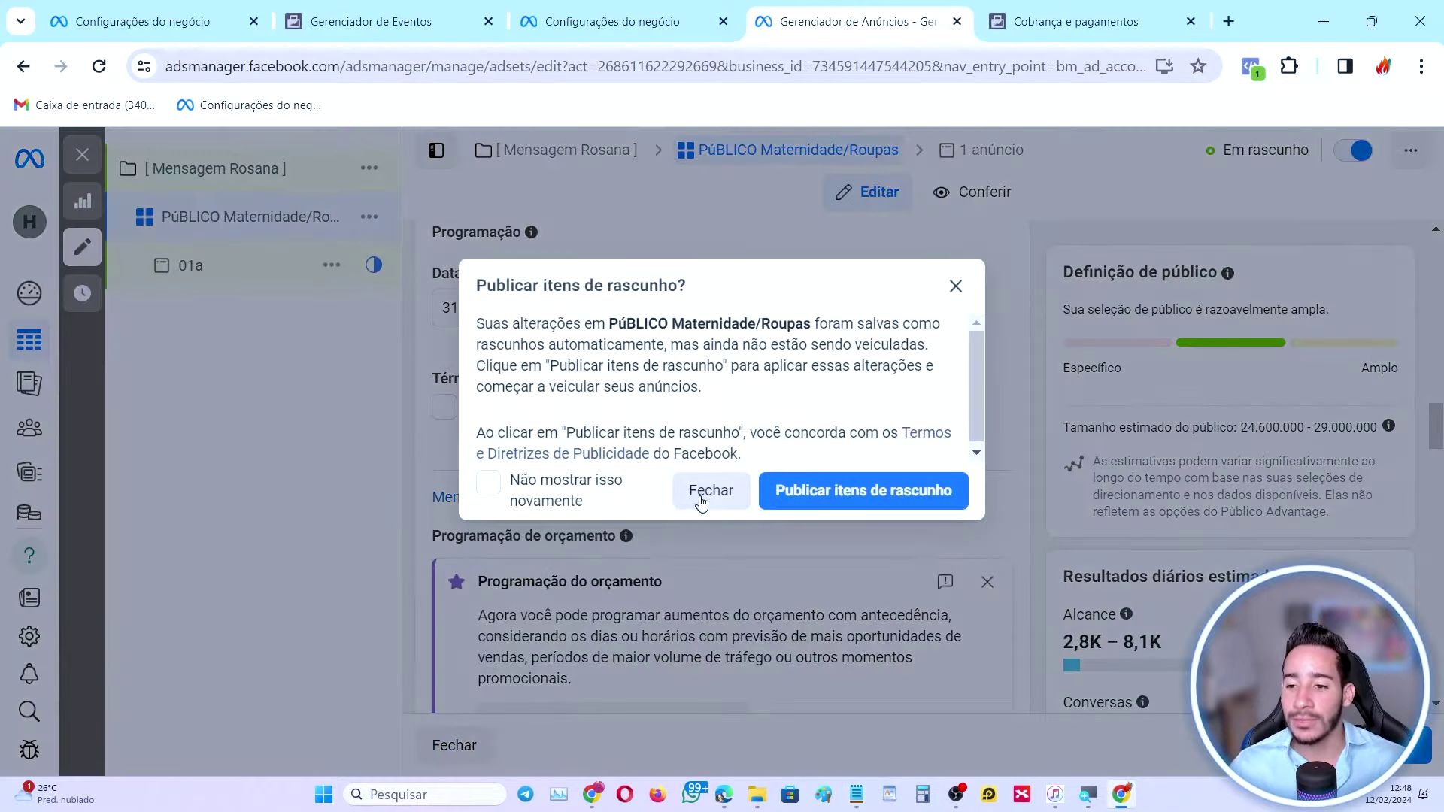
{"action": "left_click", "coordinate": [707, 493]}
- Show the campaigns list and highlight the delivery status of the enabled campaign
{"action": "left_click", "coordinate": [357, 256]}
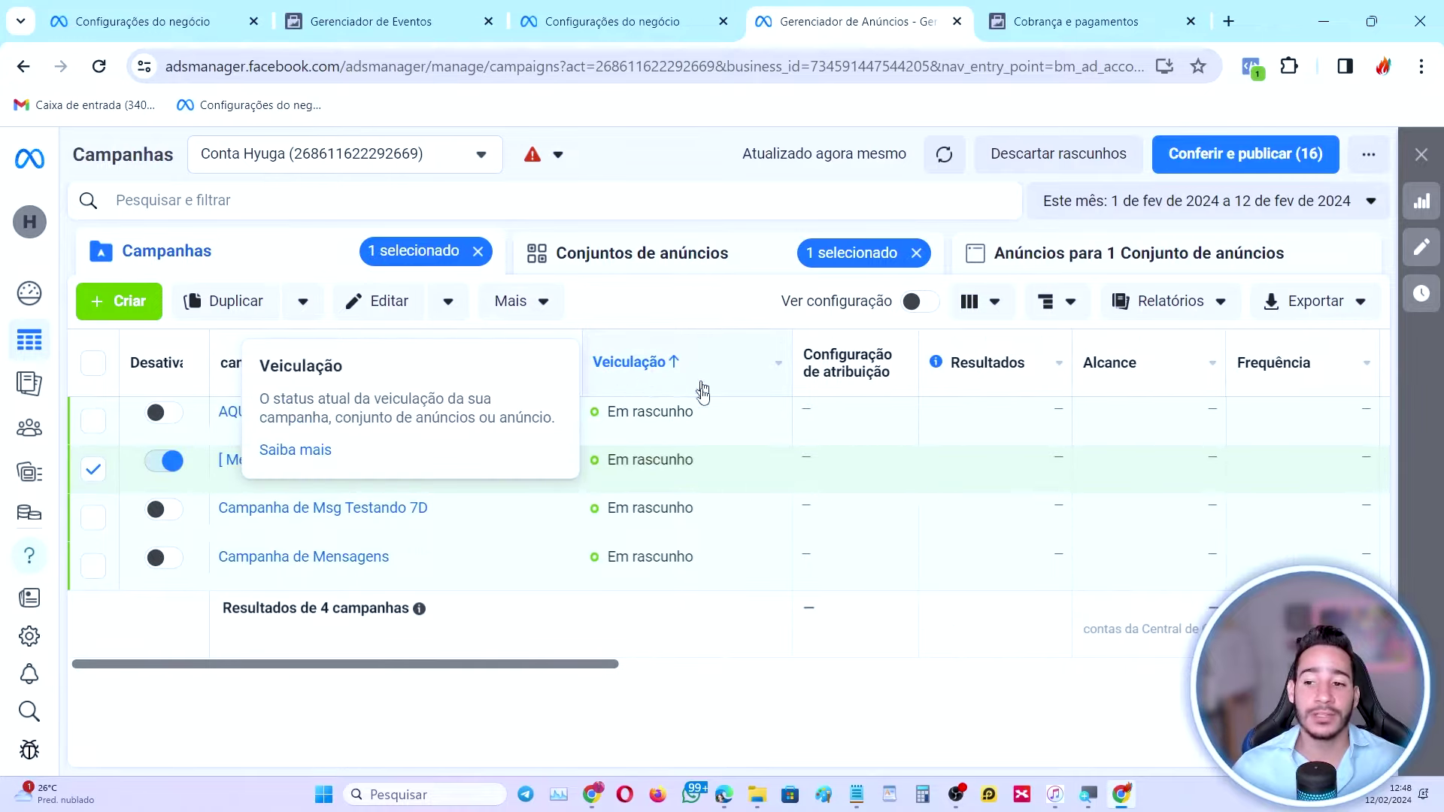
{"action": "mouse_move", "coordinate": [675, 366]}
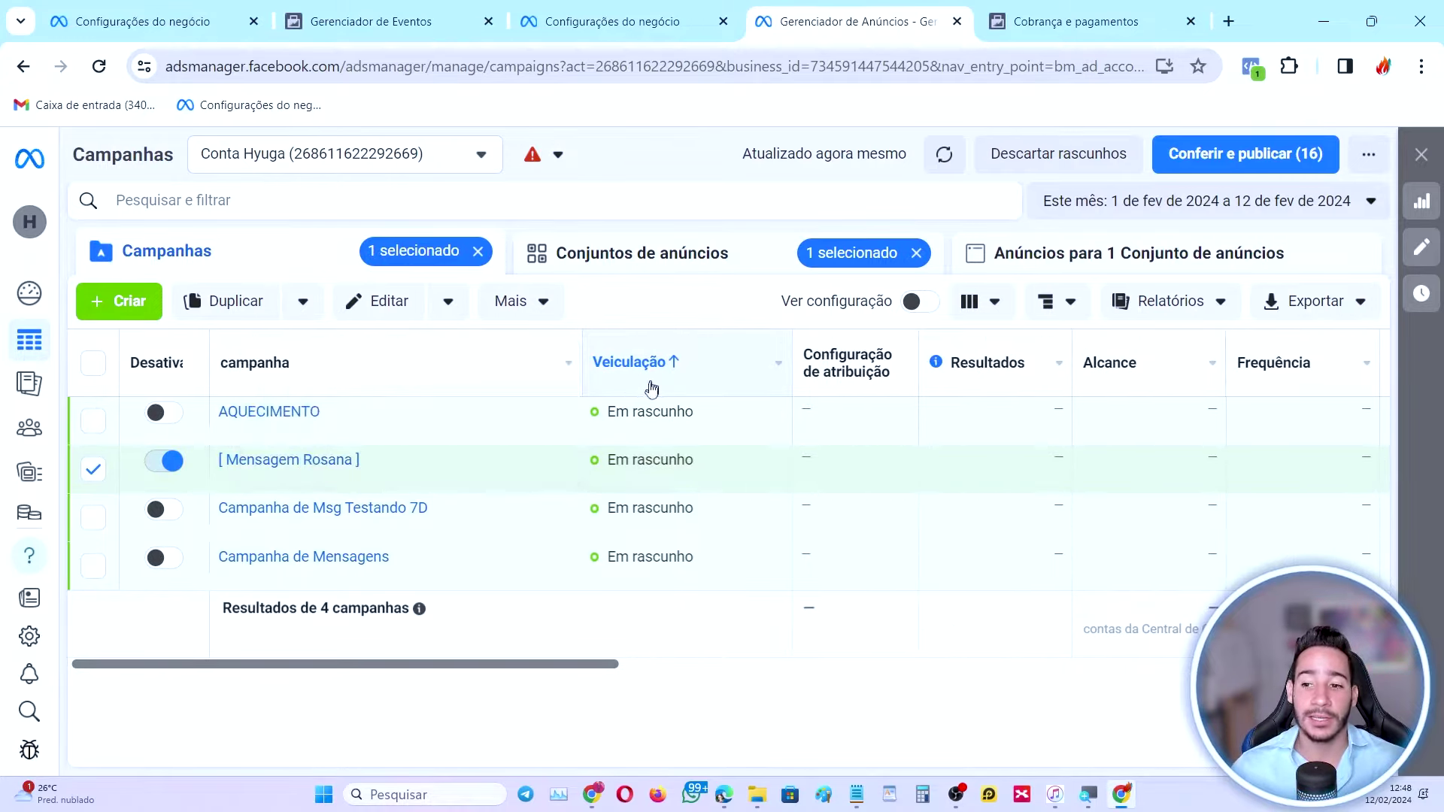
{"action": "triple_click", "coordinate": [643, 461]}
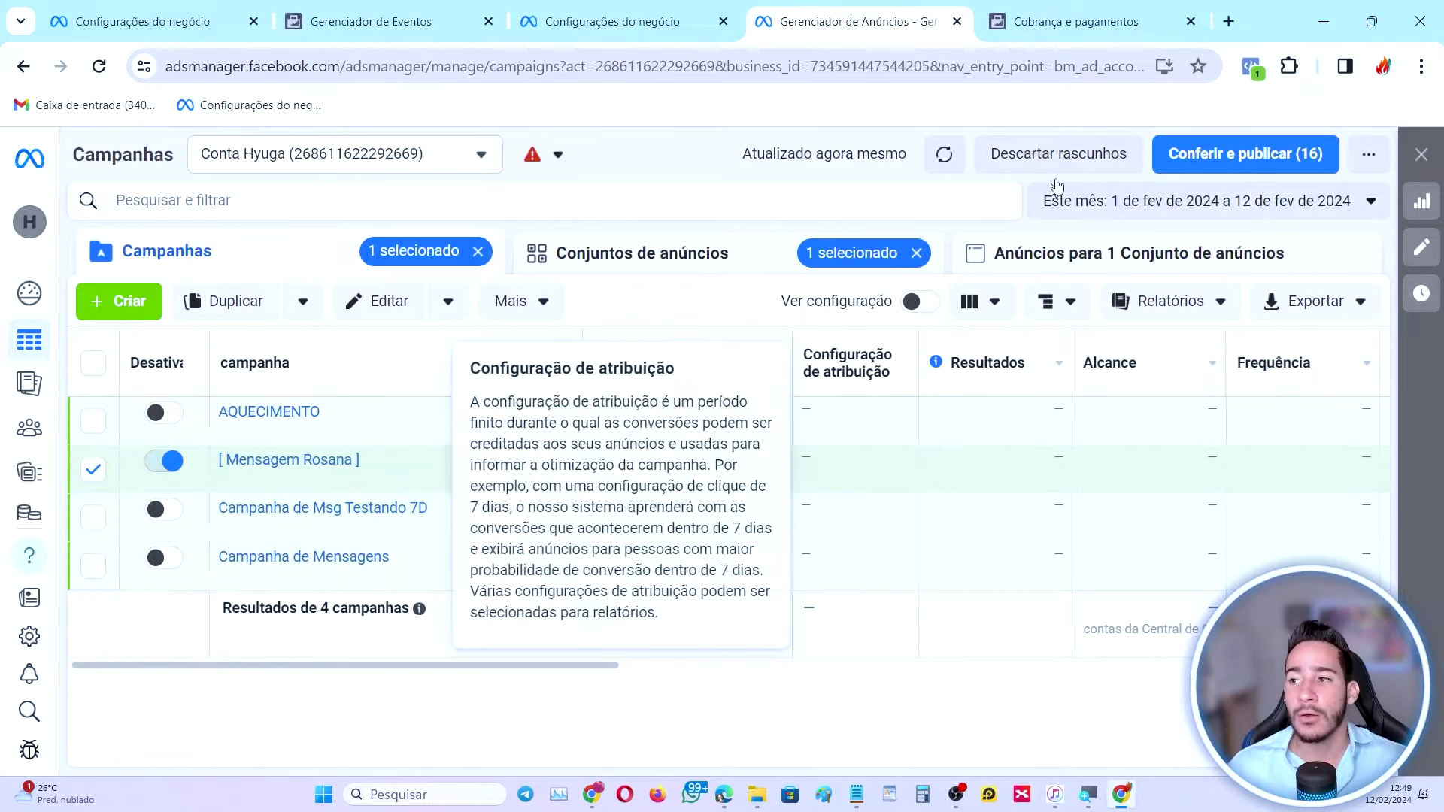
- Open Cobrança e pagamentos from the full set of tools and go to its Formas de pagamento page
{"action": "mouse_move", "coordinate": [34, 338]}
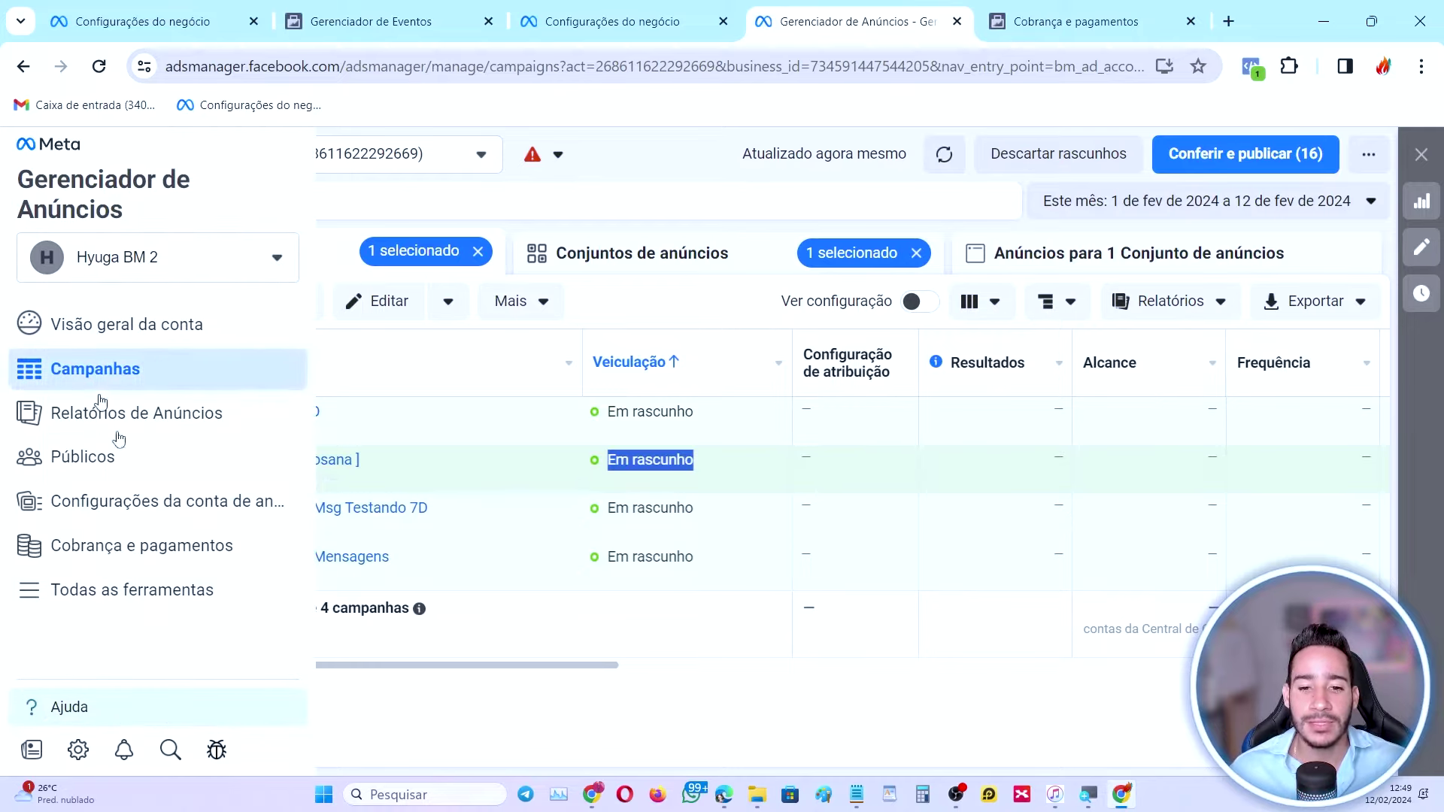
{"action": "left_click", "coordinate": [132, 591]}
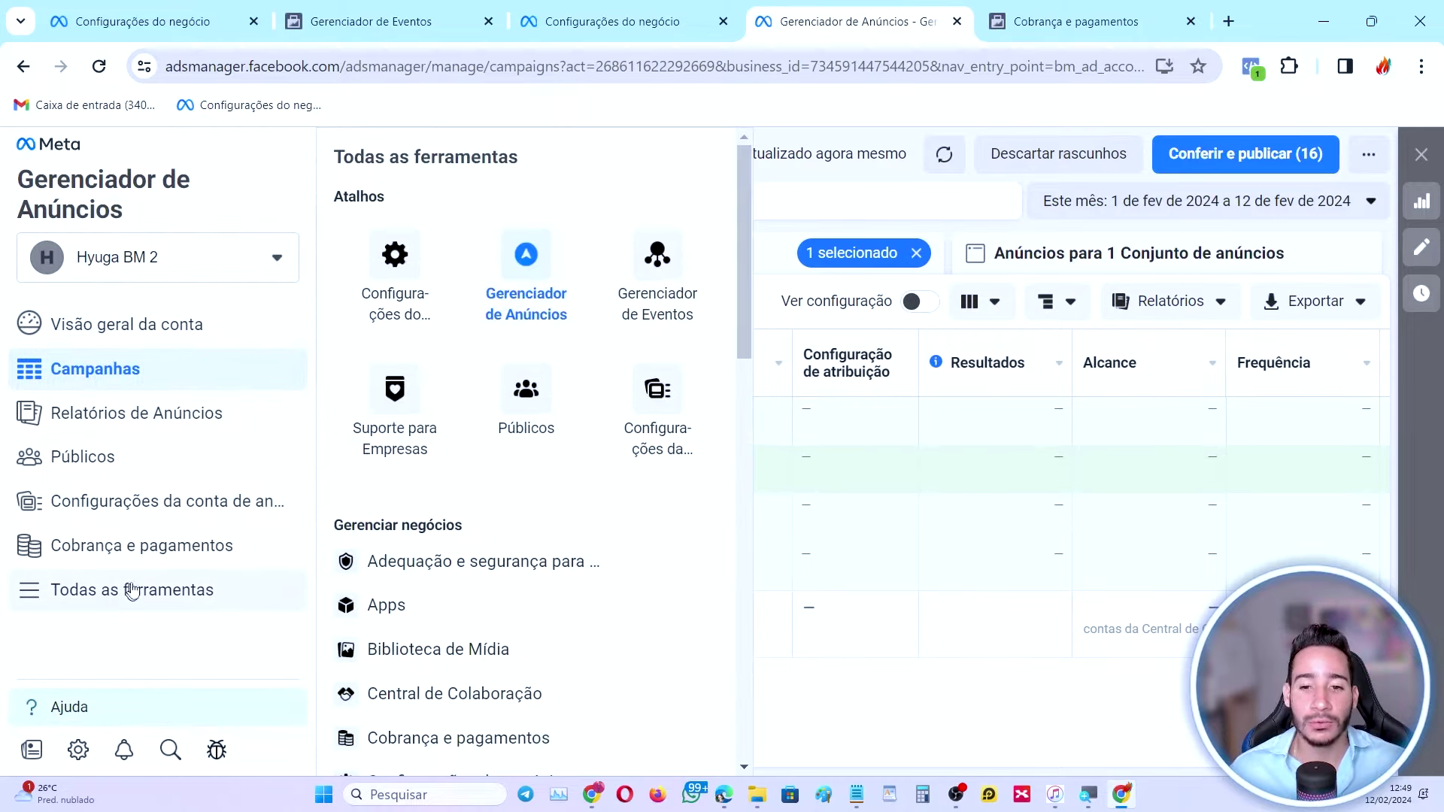
{"action": "scroll", "coordinate": [485, 428], "scroll_direction": "down", "scroll_amount": 4}
{"action": "left_click", "coordinate": [490, 431]}
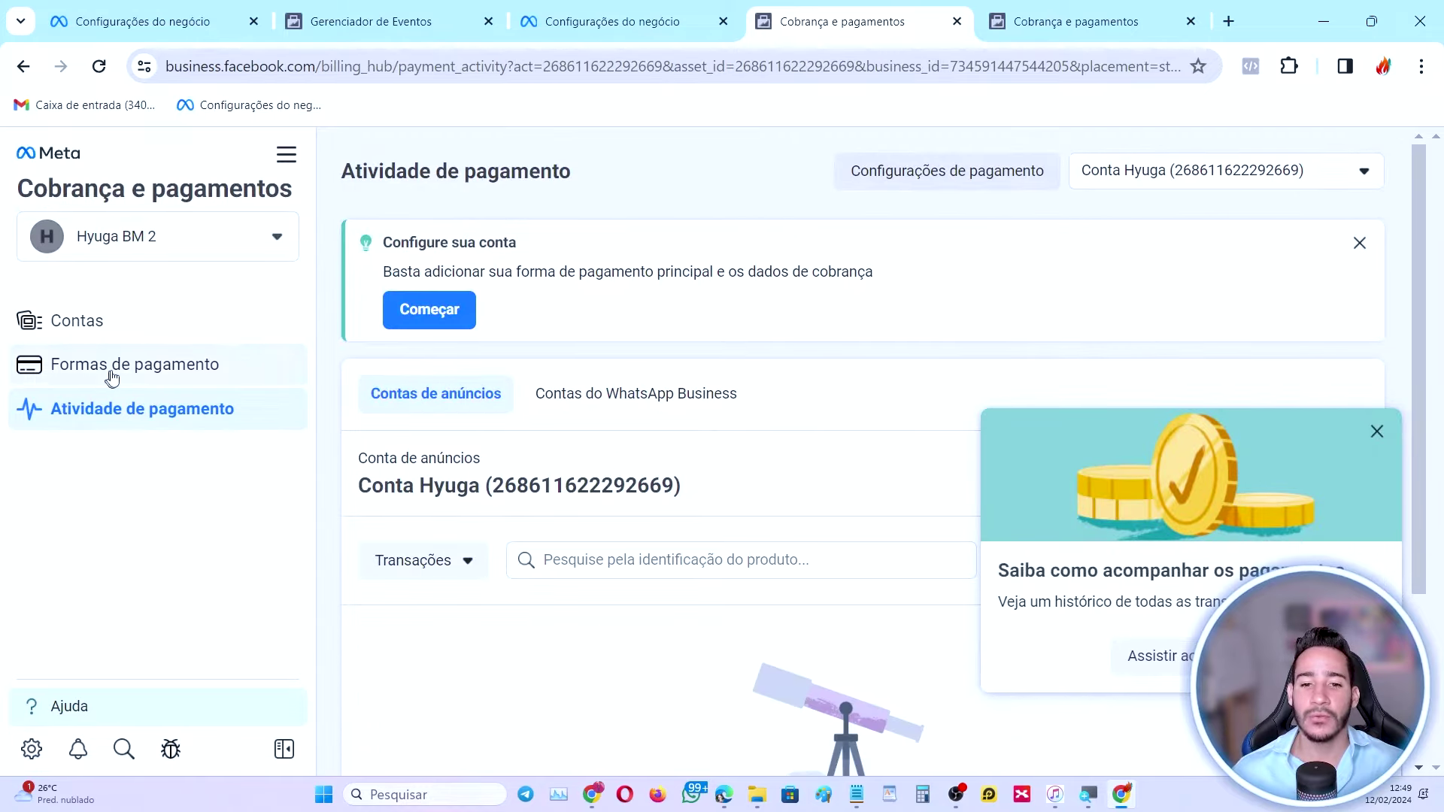
{"action": "left_click", "coordinate": [106, 374]}
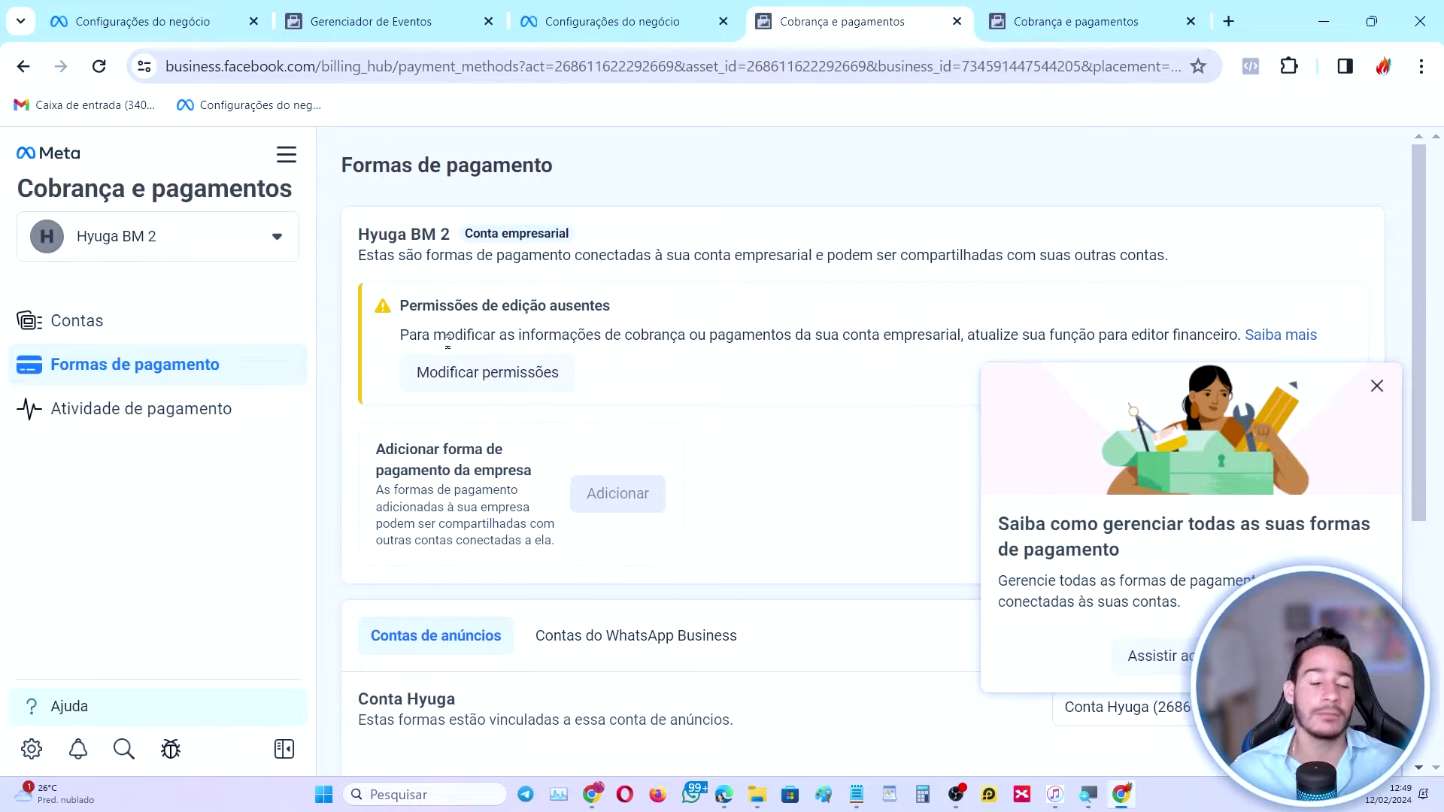
- Resolve the missing editing permissions by assigning yourself the finance editor role for the business account
{"action": "left_click", "coordinate": [485, 380]}
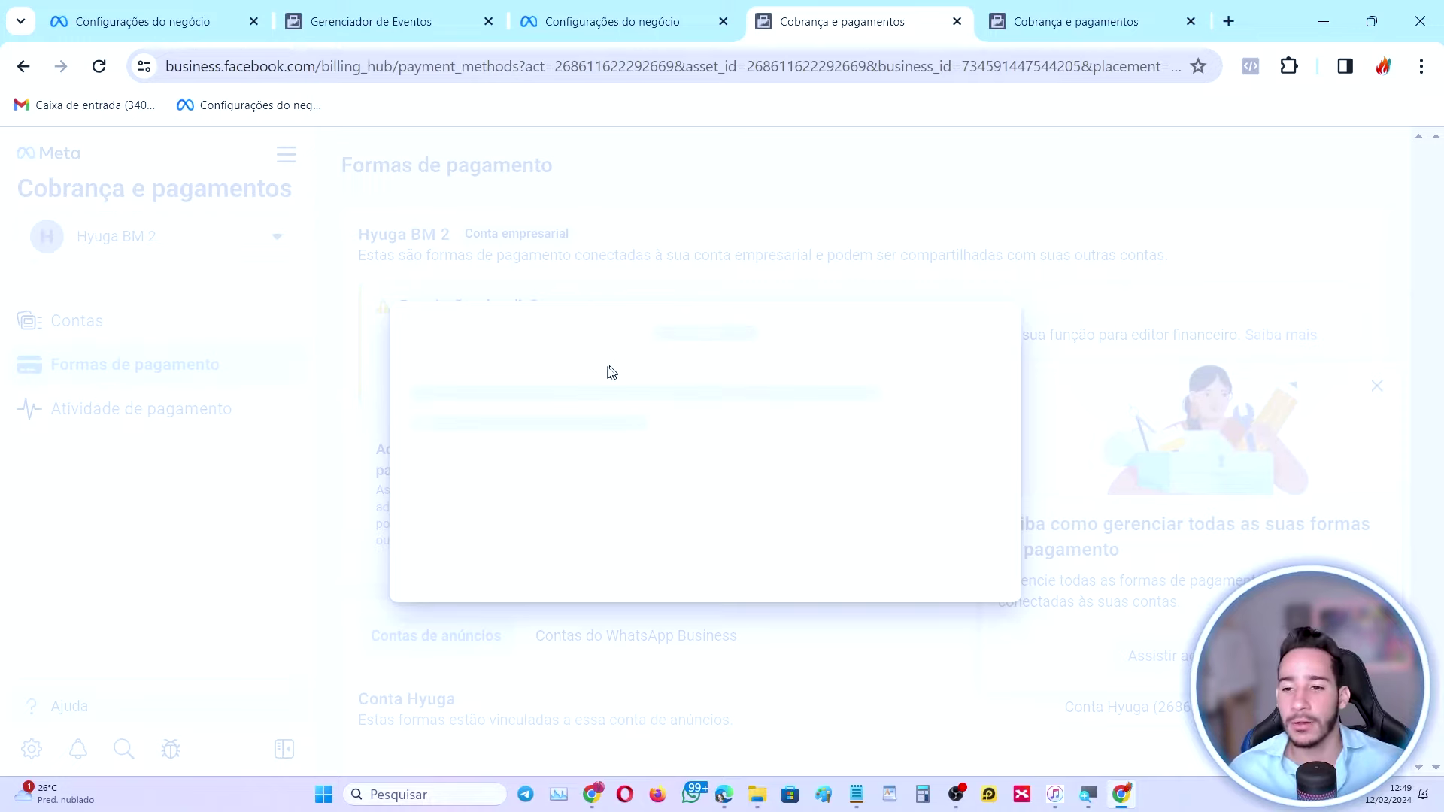
{"action": "left_click", "coordinate": [977, 541]}
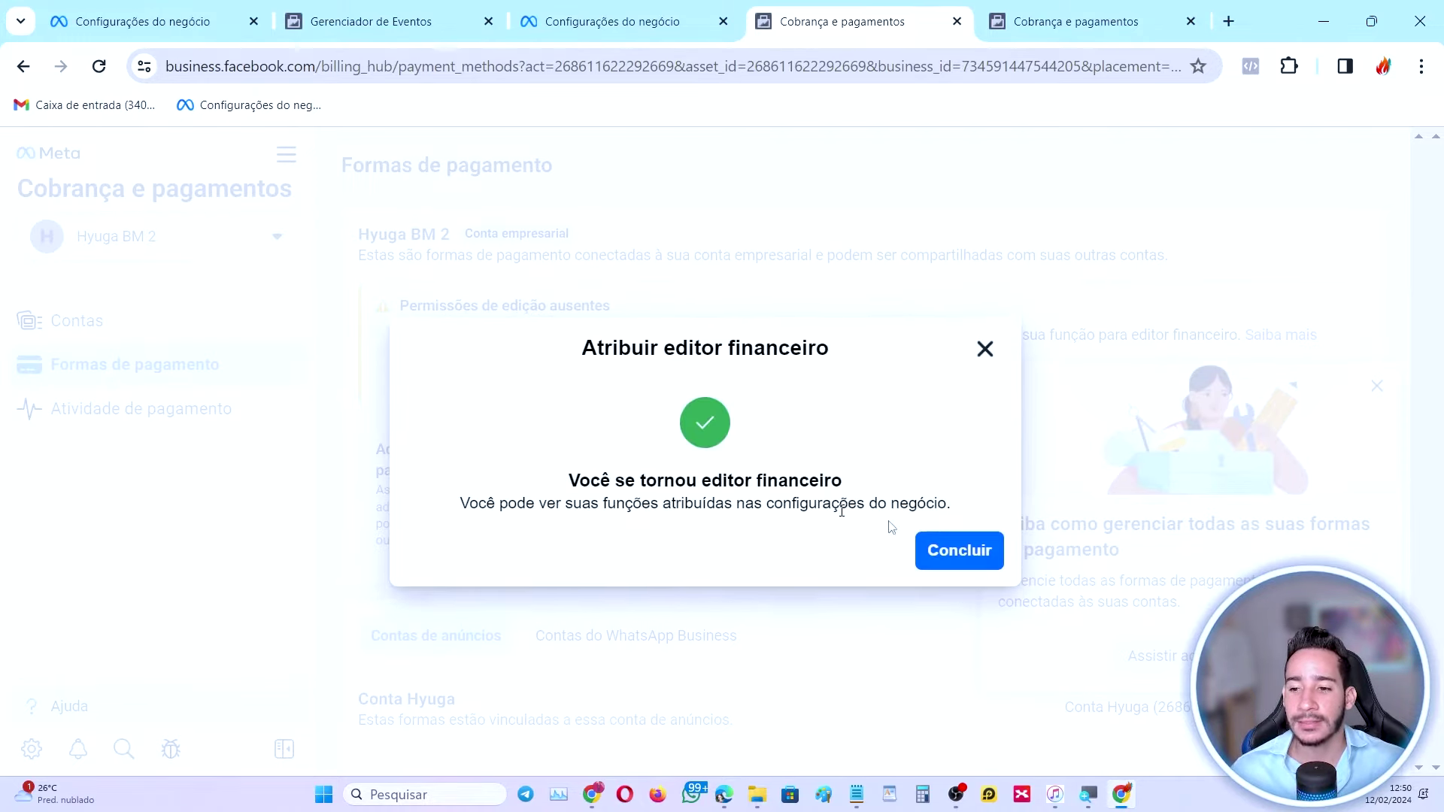
{"action": "left_click", "coordinate": [966, 553]}
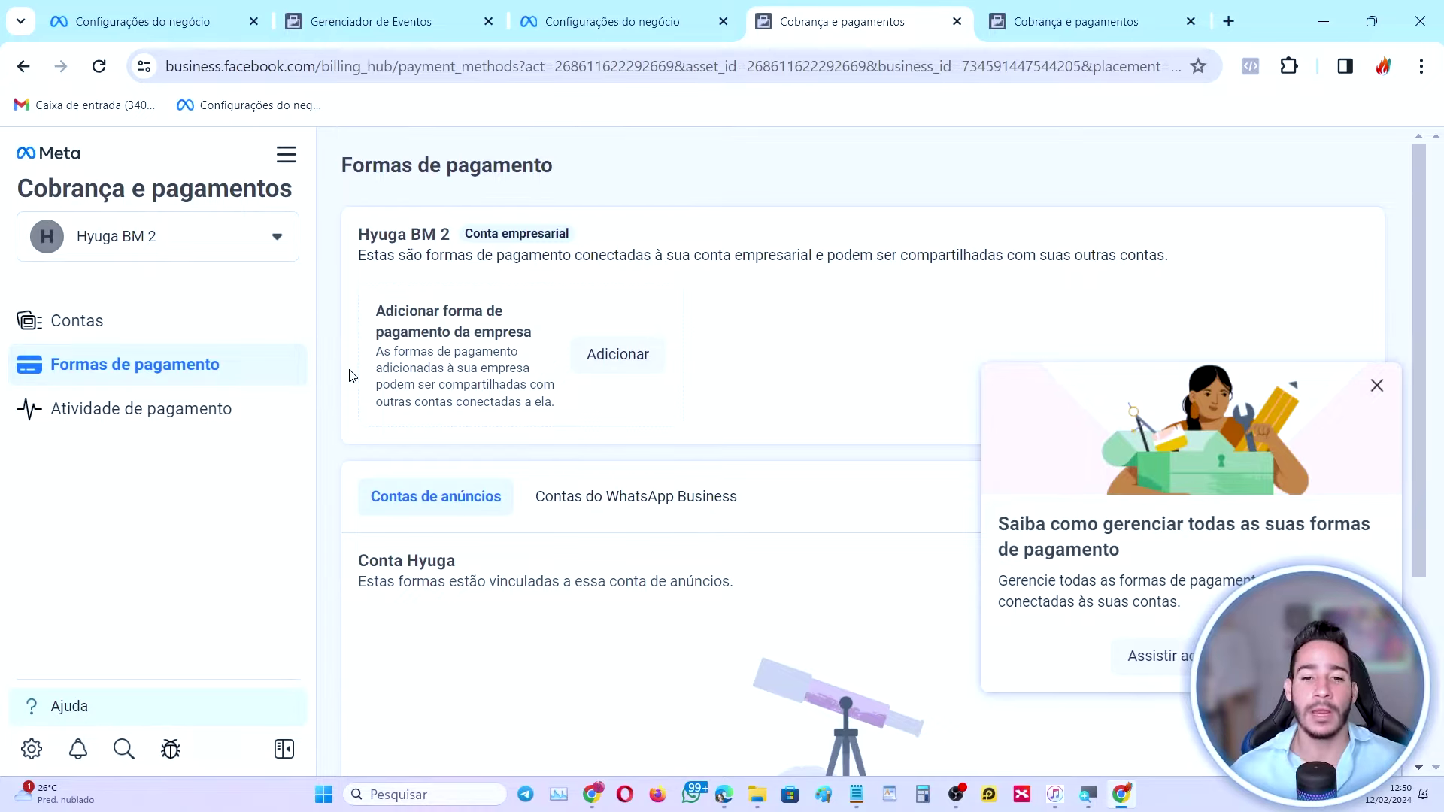
- Examine the Contas and Atividade de pagamento pages for the ad account's status, balance and transactions
{"action": "left_click", "coordinate": [124, 335]}
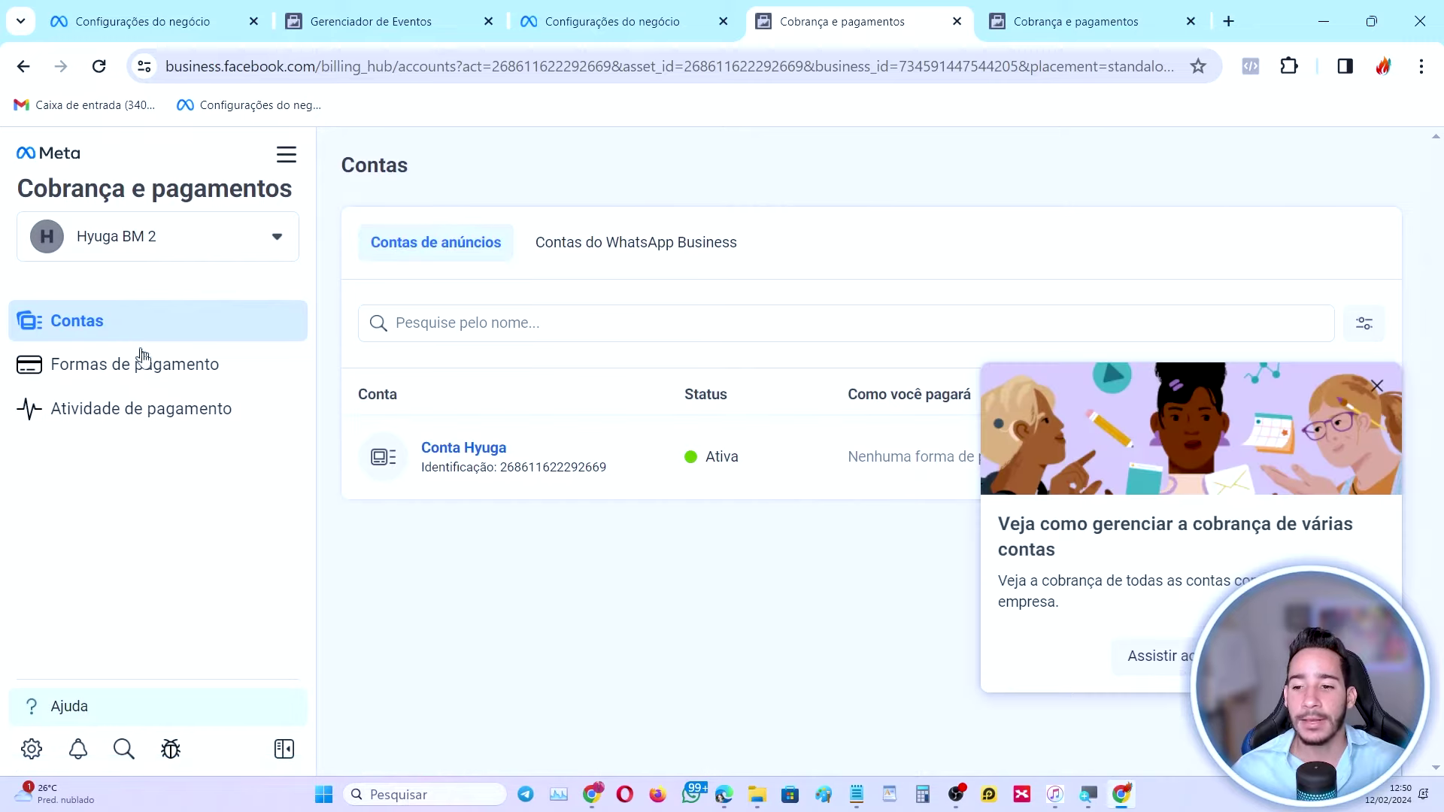
{"action": "left_click", "coordinate": [124, 412]}
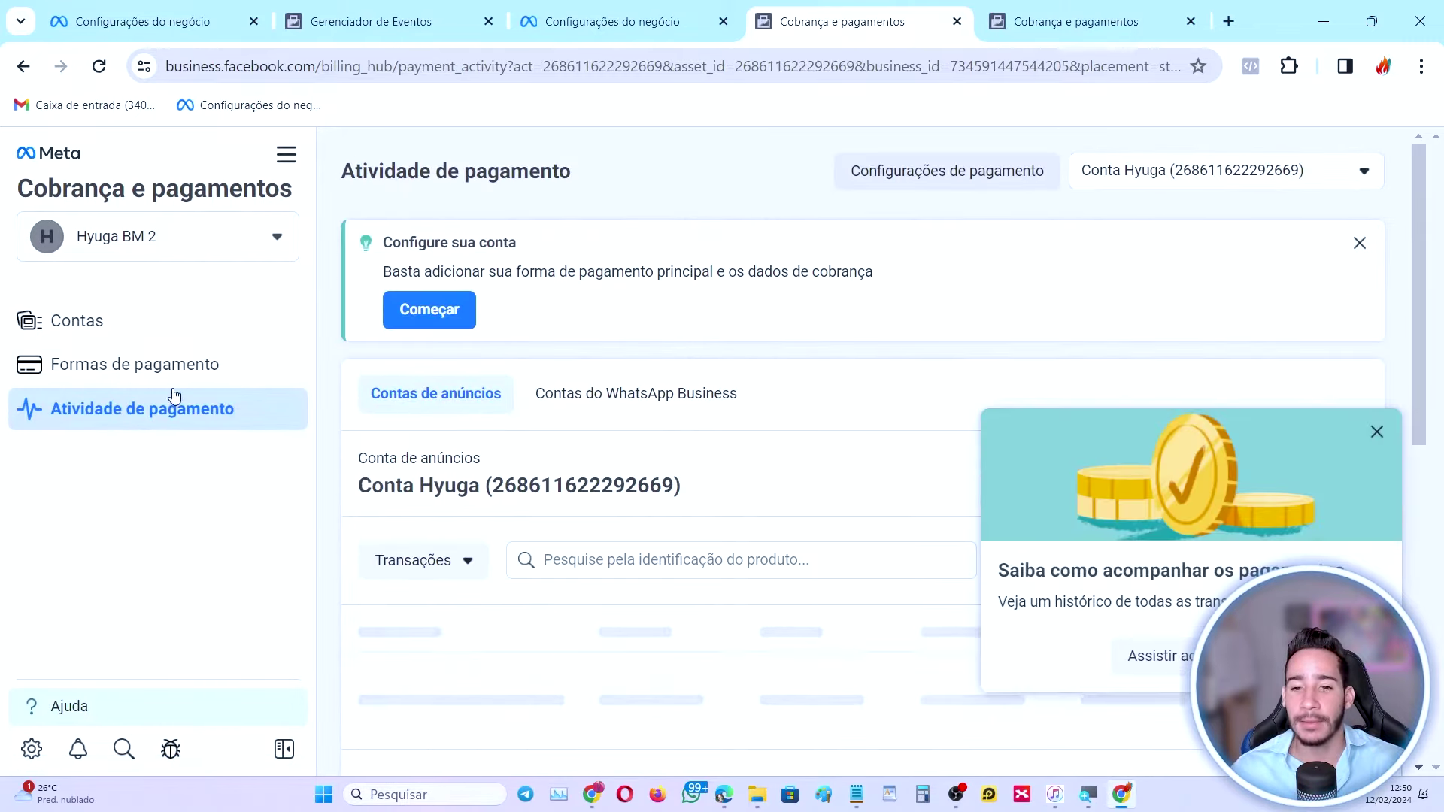
{"action": "scroll", "coordinate": [1000, 409], "scroll_direction": "down", "scroll_amount": 3}
{"action": "scroll", "coordinate": [482, 245], "scroll_direction": "up", "scroll_amount": 3}
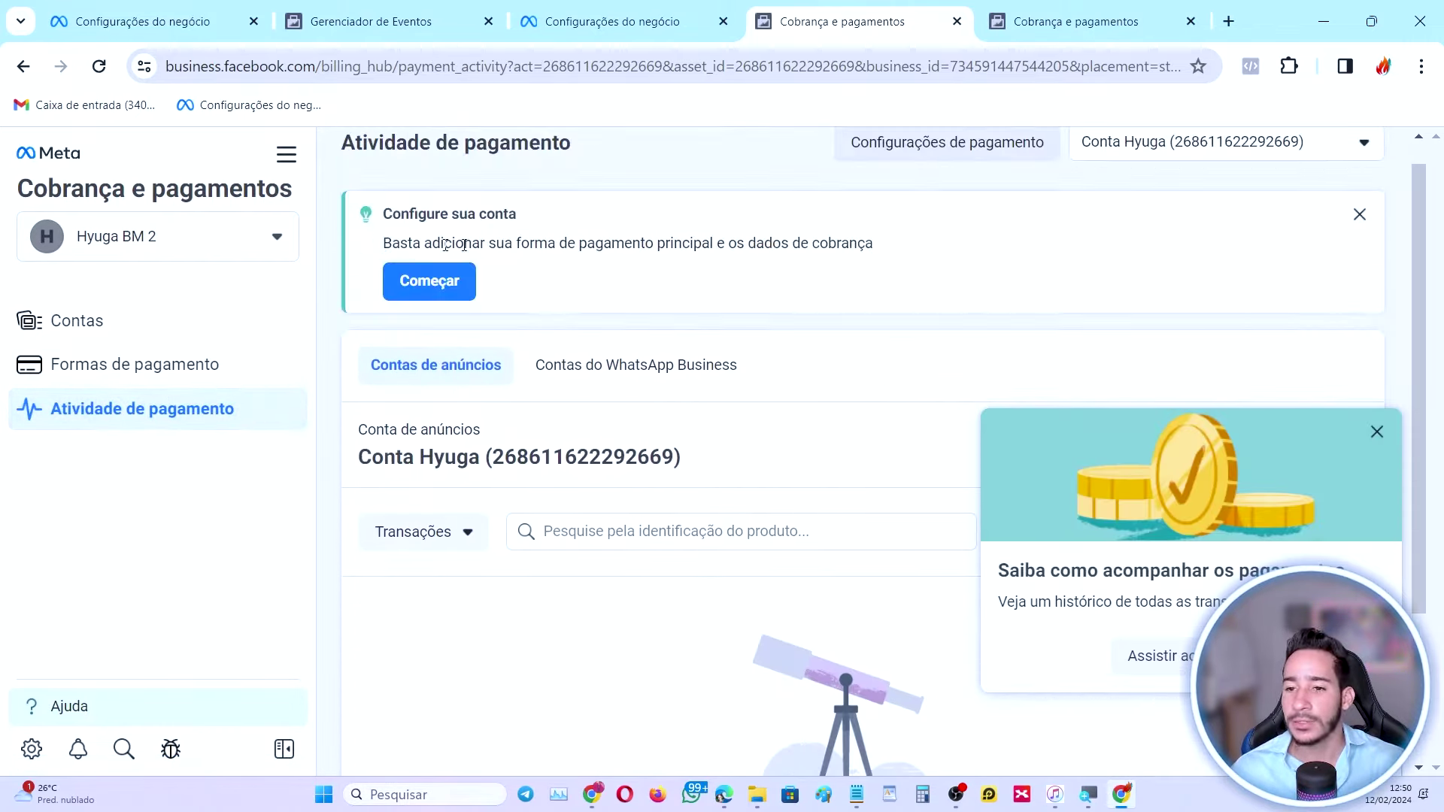
{"action": "scroll", "coordinate": [1331, 414], "scroll_direction": "down", "scroll_amount": 3}
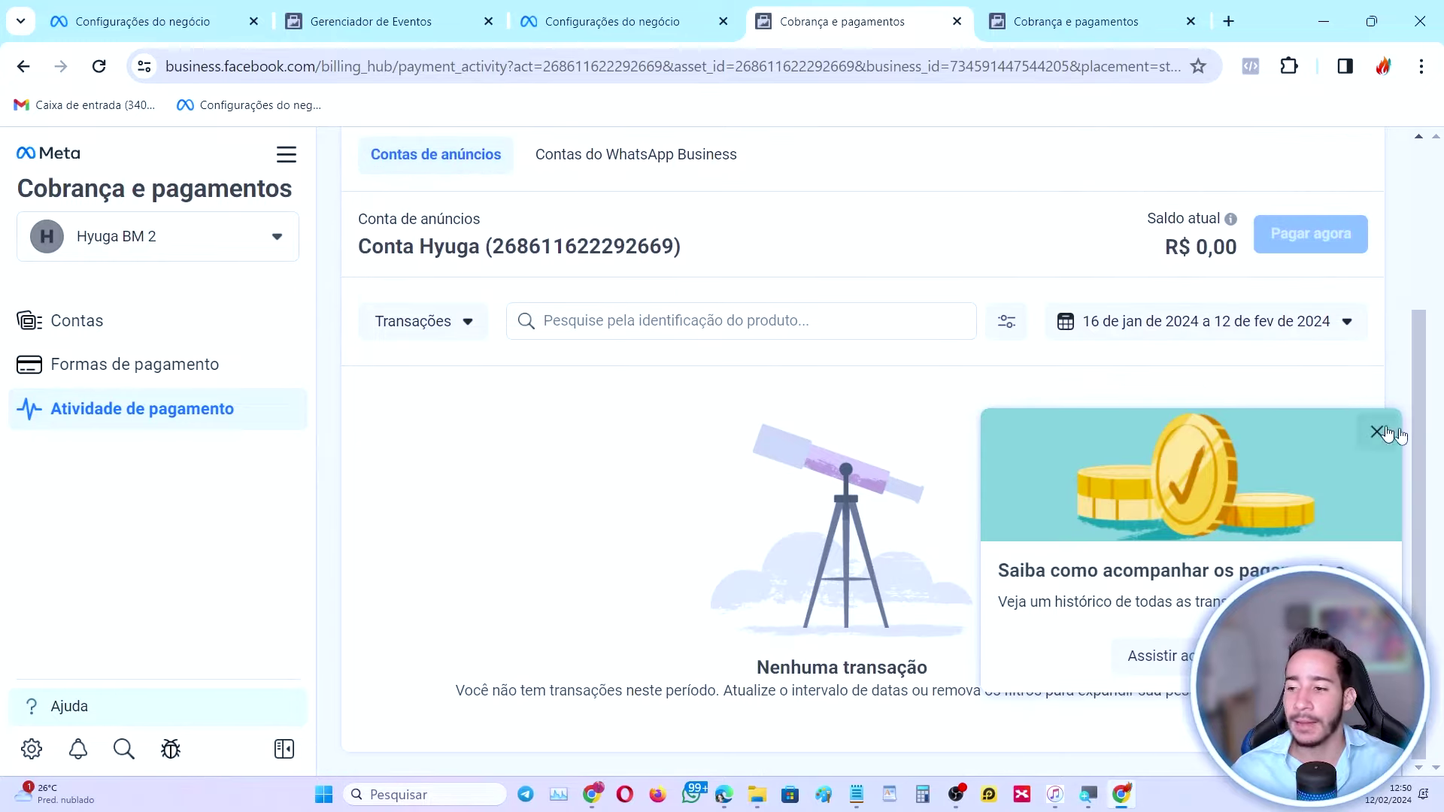
{"action": "left_click", "coordinate": [1377, 431]}
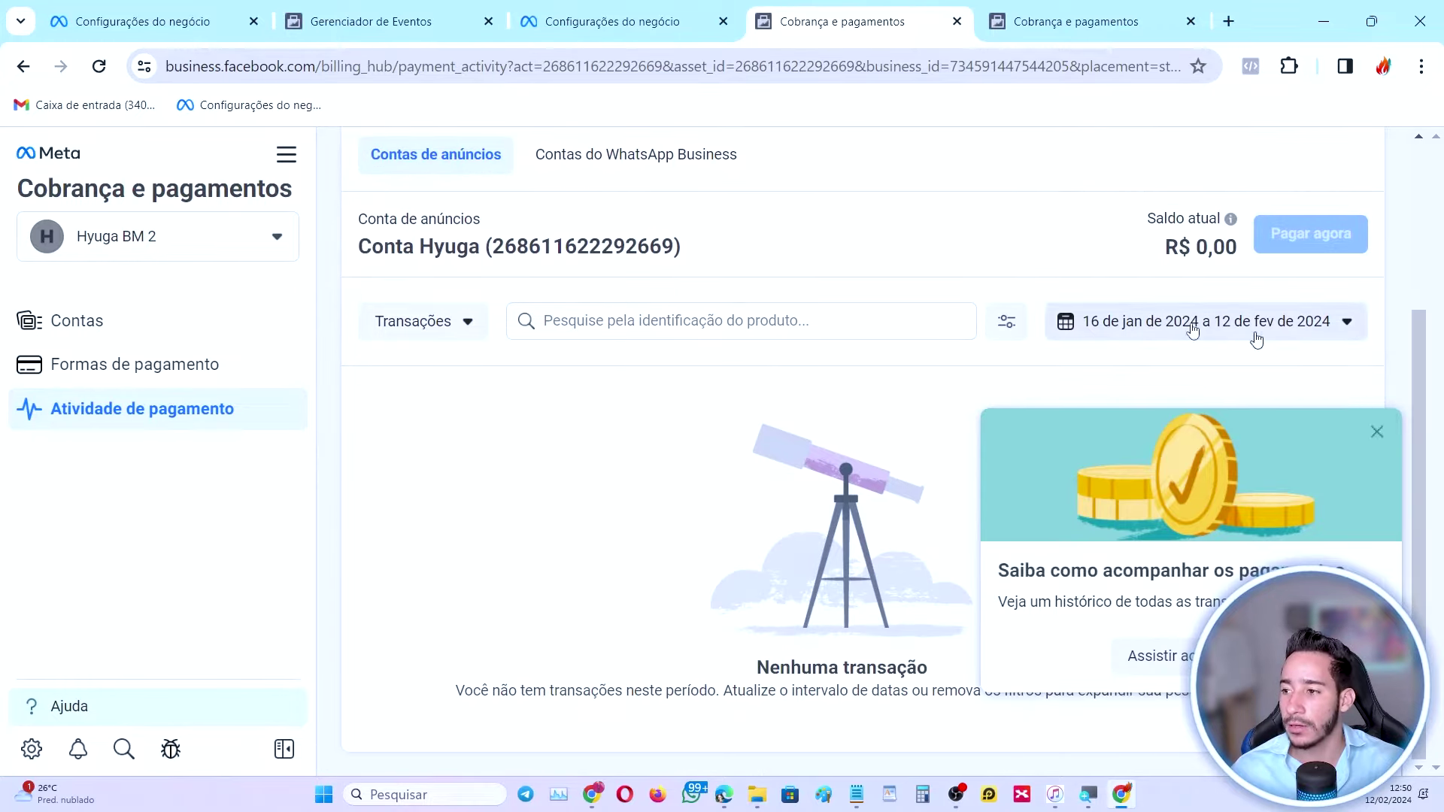
- Review the payment method options offered for the ad account under Formas de pagamento, and close the dialog without adding one
{"action": "left_click", "coordinate": [119, 368]}
{"action": "scroll", "coordinate": [967, 470], "scroll_direction": "down", "scroll_amount": 3}
{"action": "scroll", "coordinate": [699, 479], "scroll_direction": "up", "scroll_amount": 1}
{"action": "scroll", "coordinate": [699, 478], "scroll_direction": "down", "scroll_amount": 1}
{"action": "left_click", "coordinate": [842, 713]}
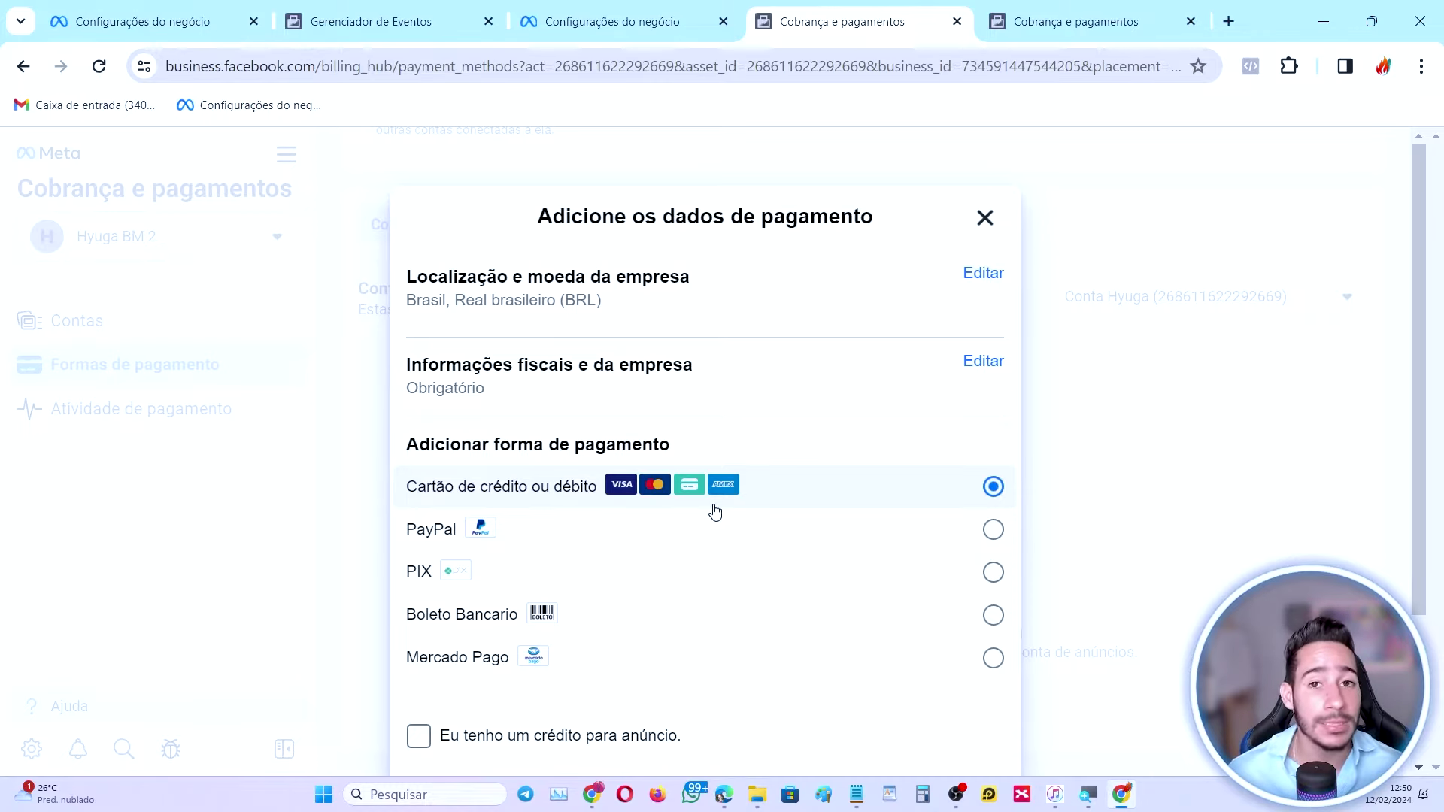
{"action": "left_click", "coordinate": [979, 221]}
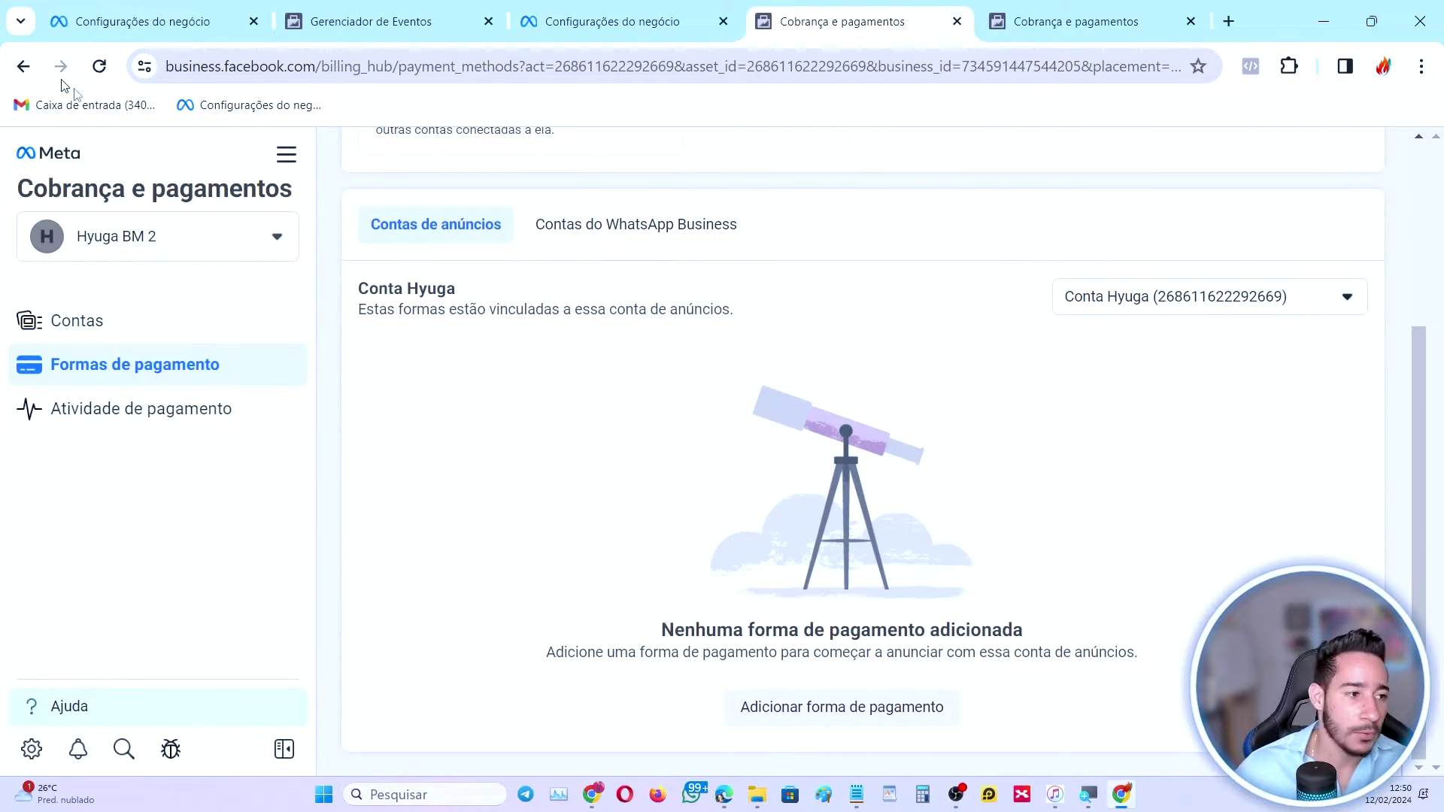
- Open the ad account's payment methods from Contas de anúncios in the business settings and examine its billing details
{"action": "left_click", "coordinate": [284, 160]}
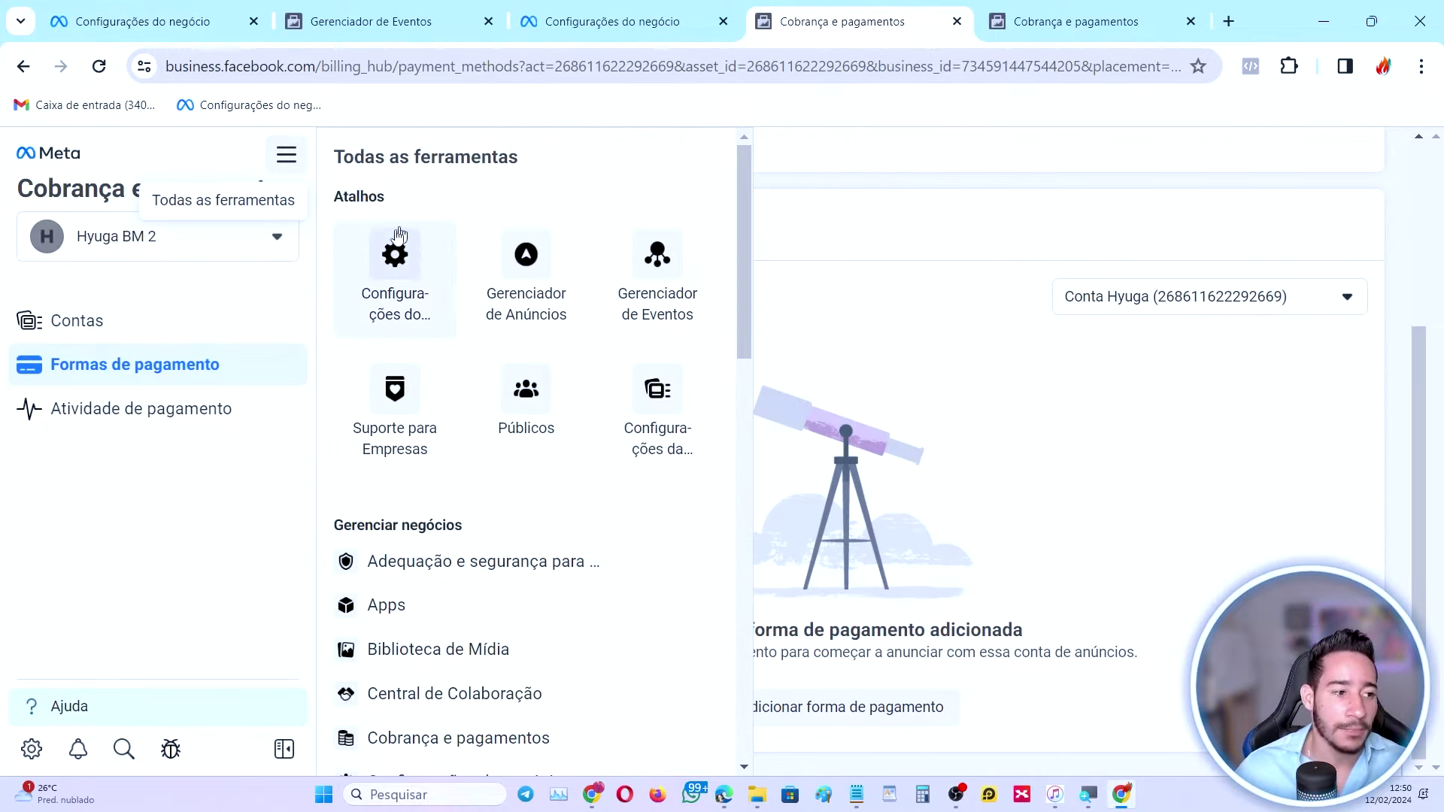
{"action": "left_click", "coordinate": [398, 281]}
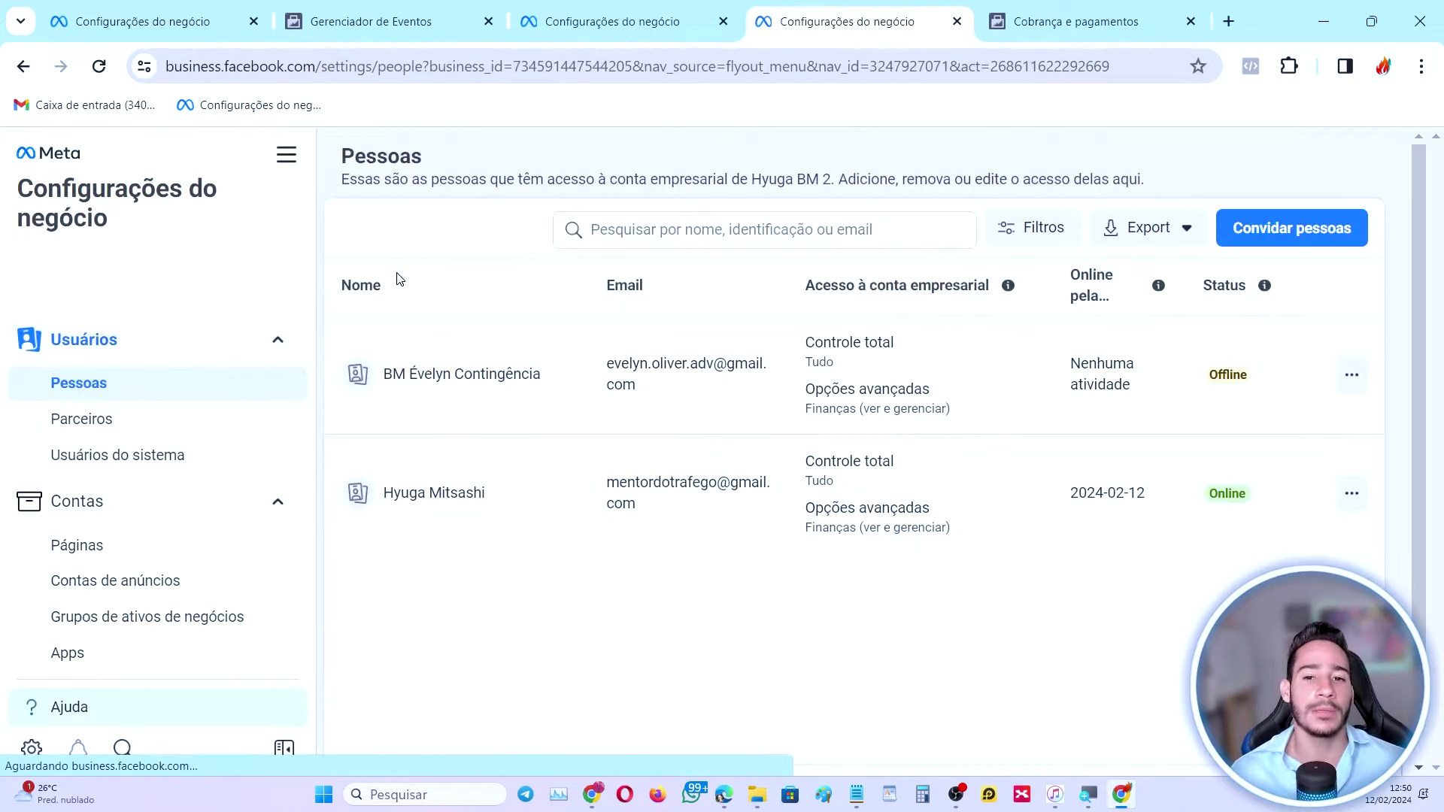
{"action": "left_click", "coordinate": [163, 581]}
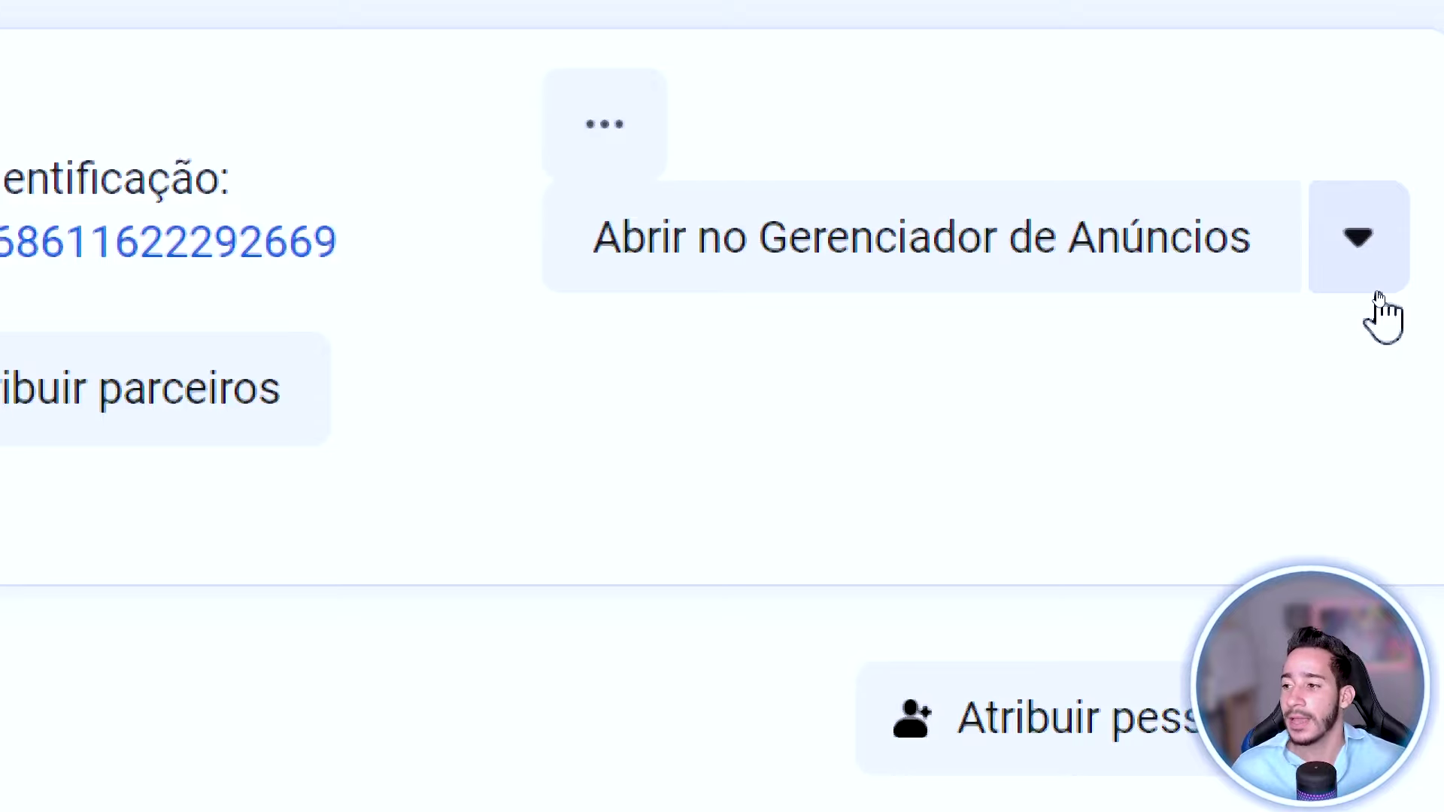
{"action": "left_click", "coordinate": [1378, 286]}
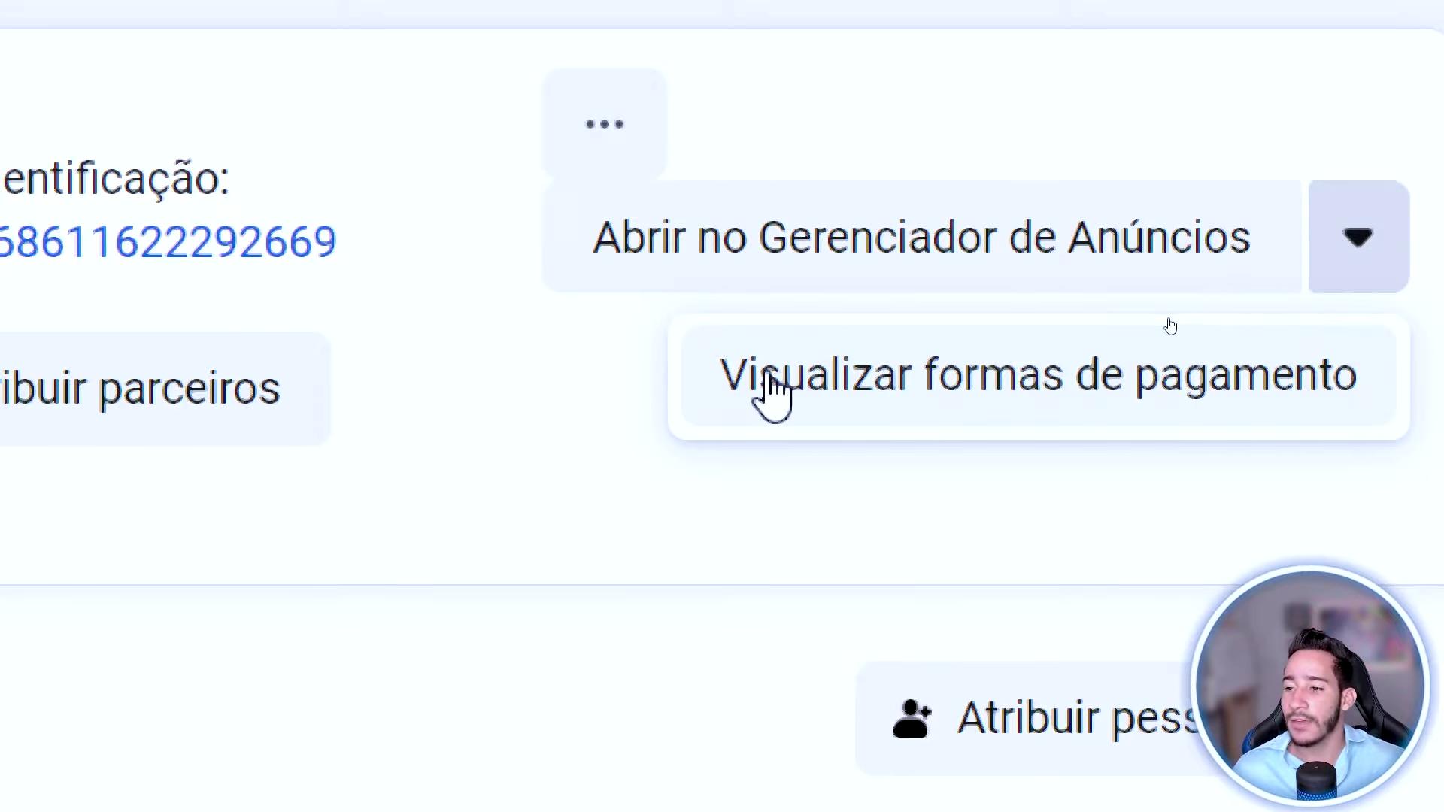
{"action": "left_click", "coordinate": [777, 393]}
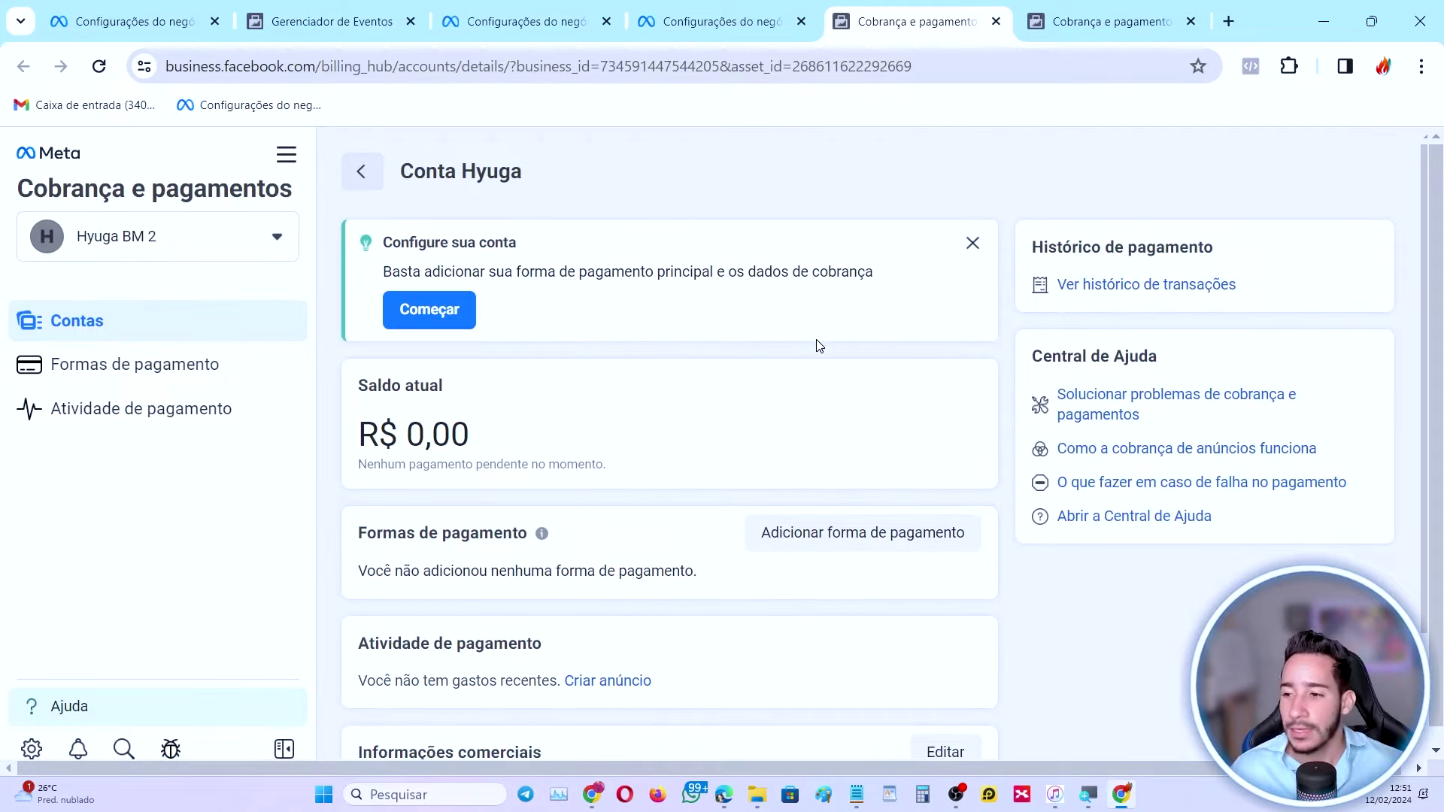
{"action": "scroll", "coordinate": [819, 346], "scroll_direction": "down", "scroll_amount": 1}
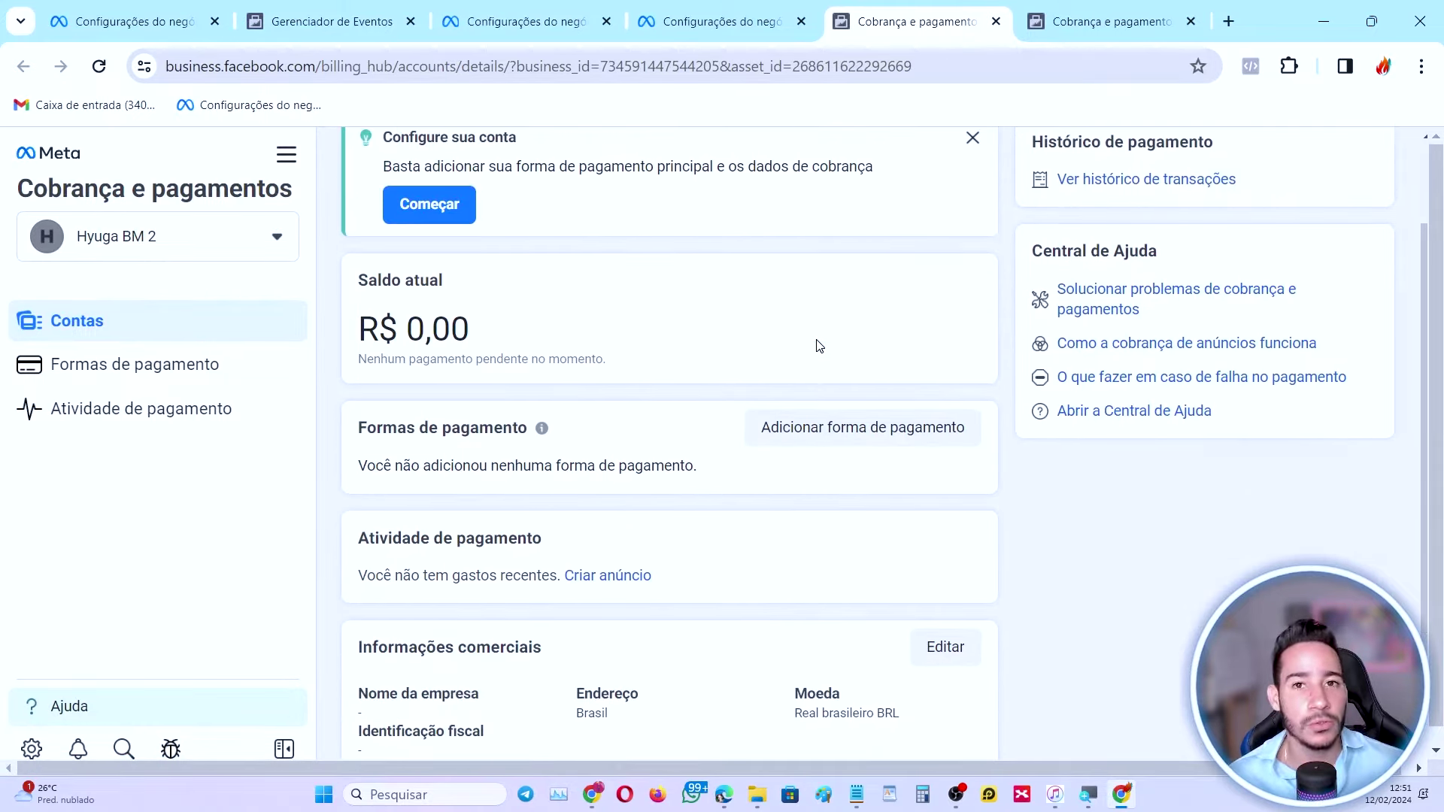
- Examine the ad account's current balance, payment methods and business information on its billing details page
{"action": "left_click_drag", "start_coordinate": [529, 351], "coordinate": [368, 280]}
{"action": "left_click_drag", "start_coordinate": [634, 466], "coordinate": [371, 429]}
{"action": "scroll", "coordinate": [361, 444], "scroll_direction": "down", "scroll_amount": 1}
{"action": "left_click_drag", "start_coordinate": [498, 703], "coordinate": [476, 587]}
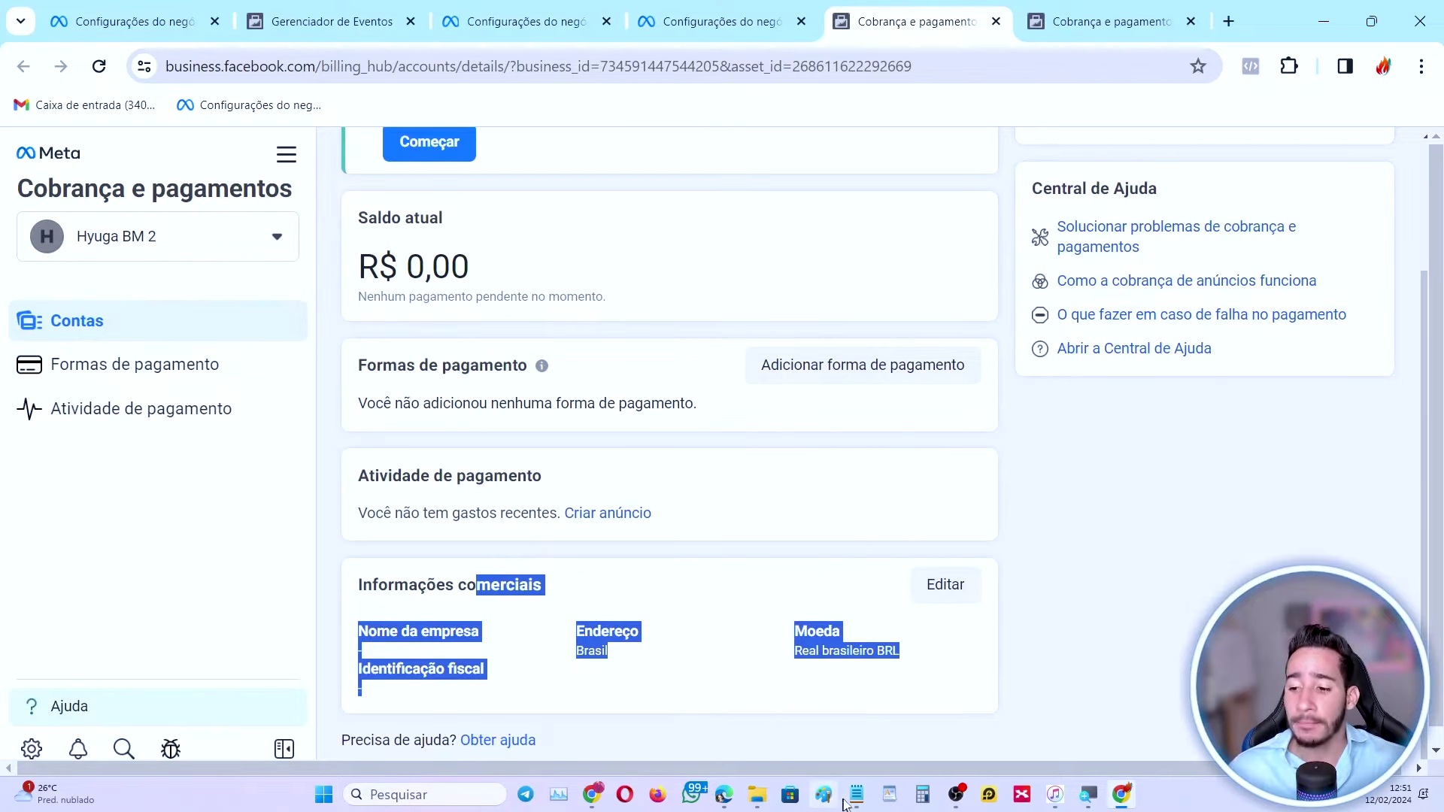
- Switch to the Notepad notes, highlight the "Em Aprendizado" status, and return to the browser
{"action": "mouse_move", "coordinate": [856, 794]}
{"action": "left_click", "coordinate": [913, 748]}
{"action": "left_click_drag", "start_coordinate": [502, 530], "coordinate": [463, 524]}
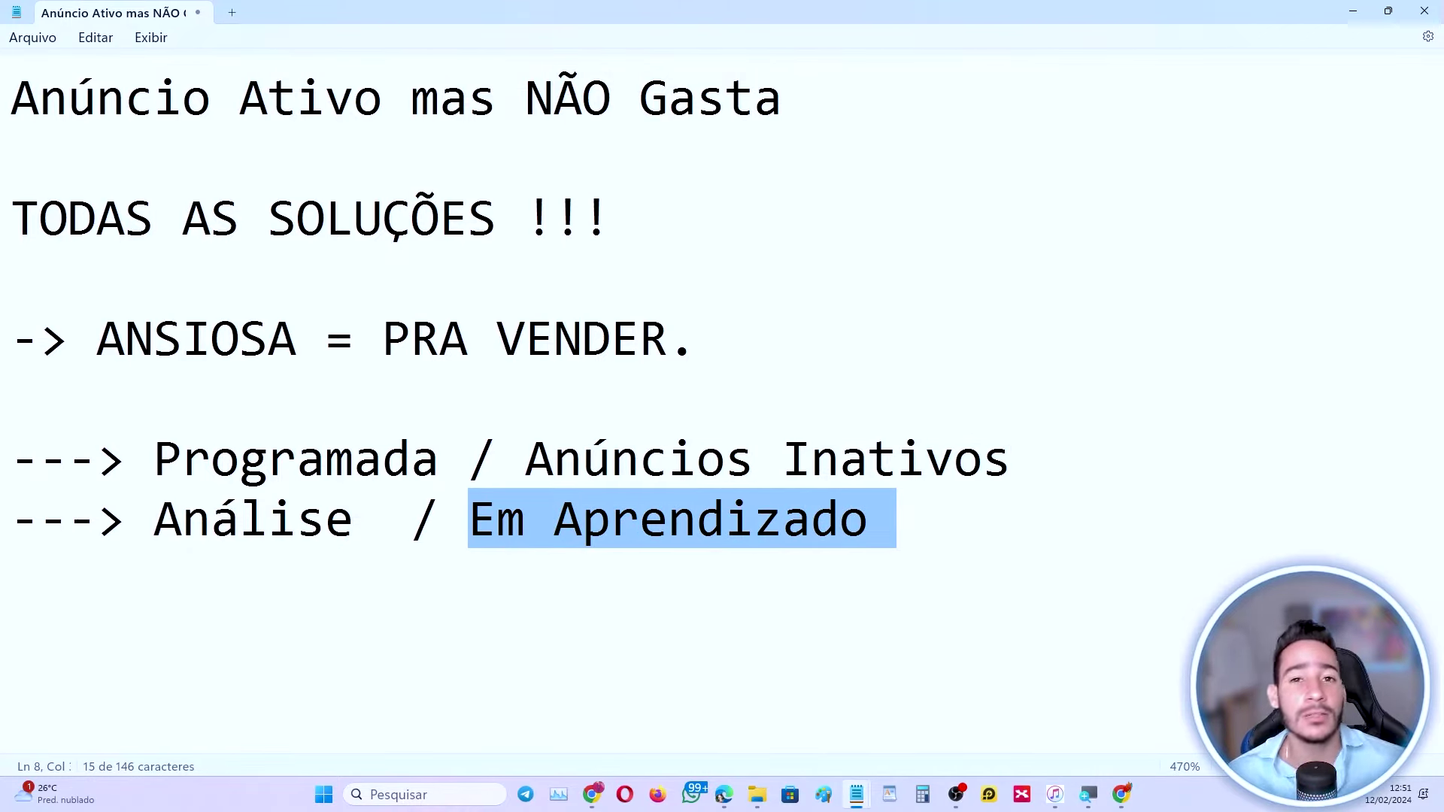
{"action": "left_click", "coordinate": [1351, 11]}
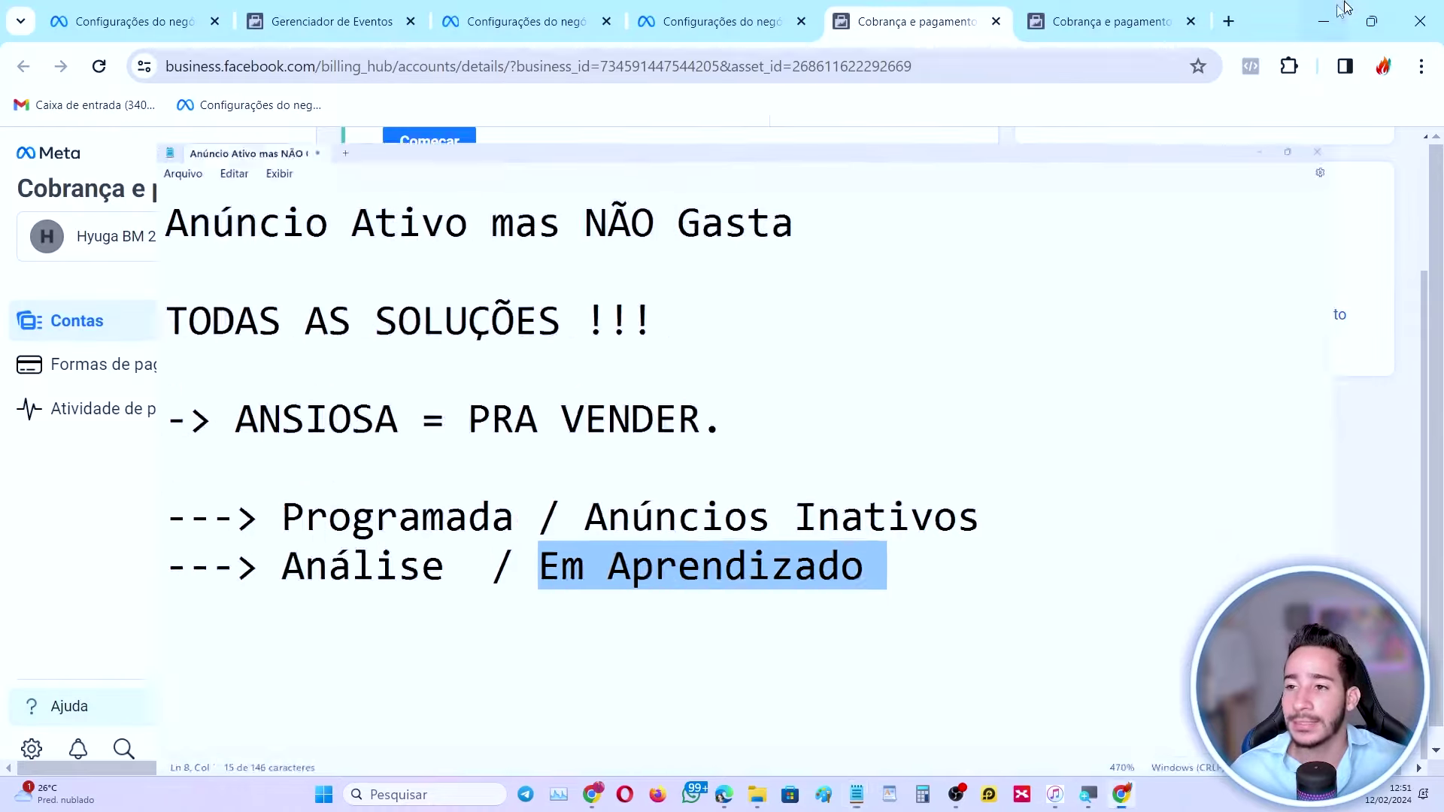
- Open the ad account in Gerenciador de Anúncios from the business settings and show its Campanhas list
{"action": "left_click", "coordinate": [742, 30]}
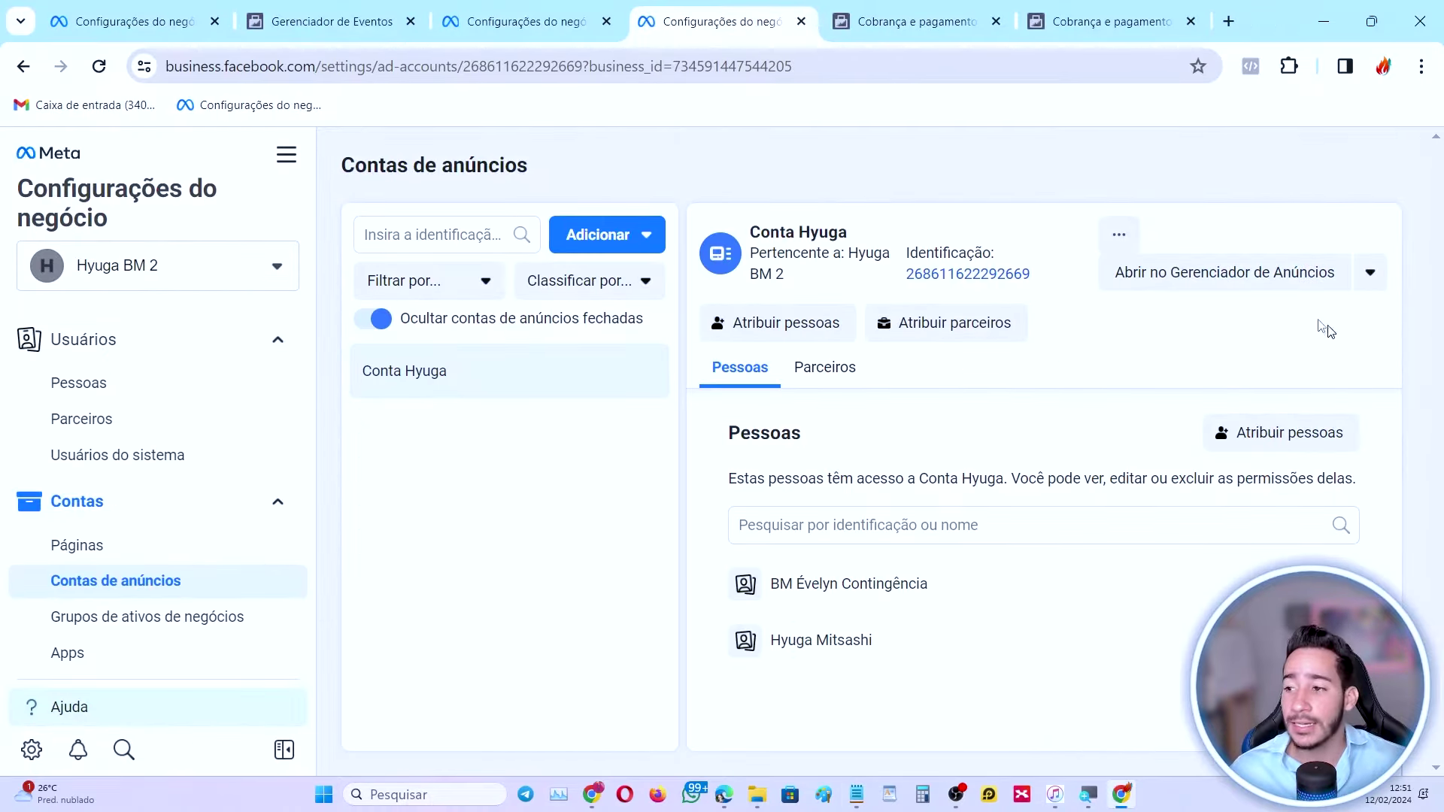
{"action": "left_click", "coordinate": [1278, 278]}
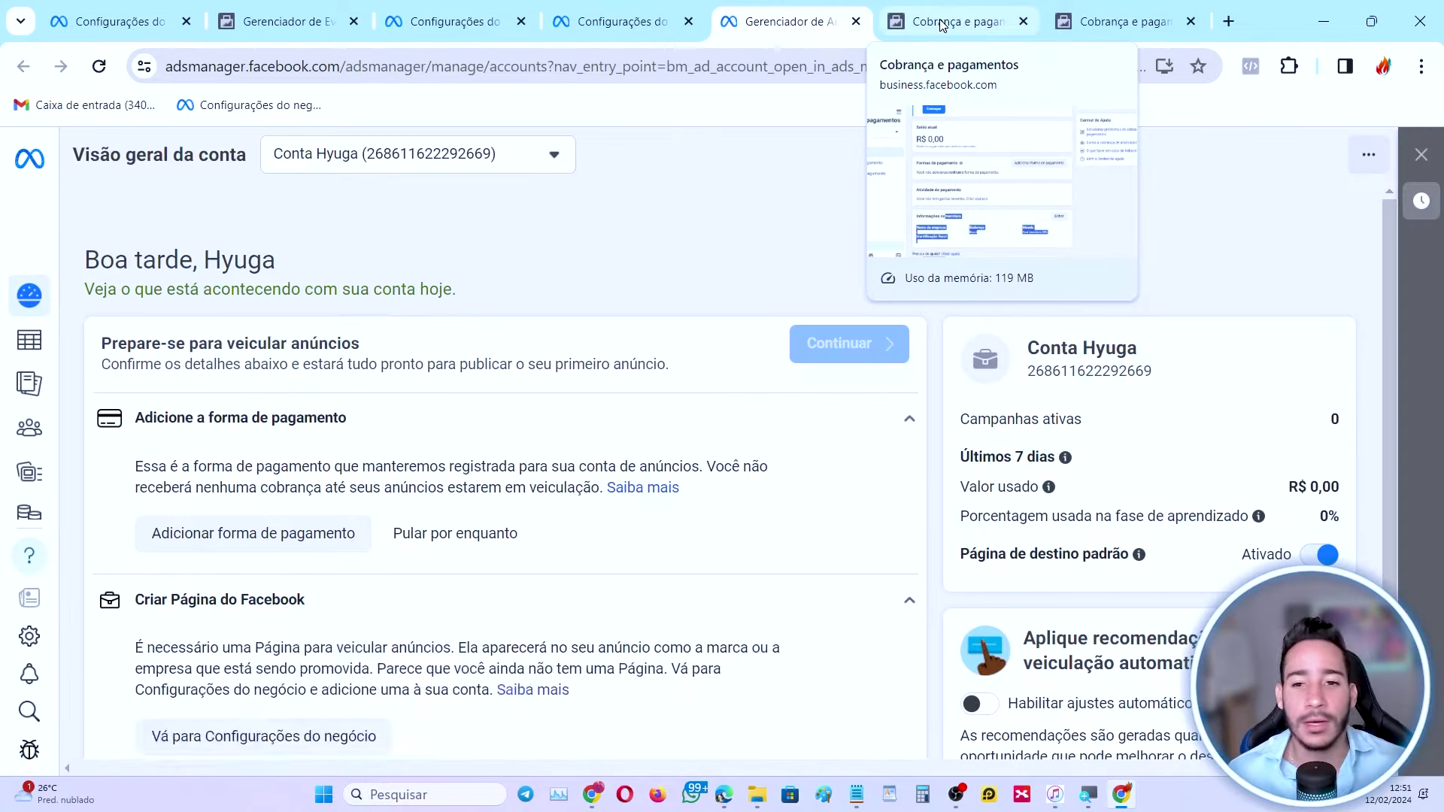
{"action": "left_click", "coordinate": [30, 340]}
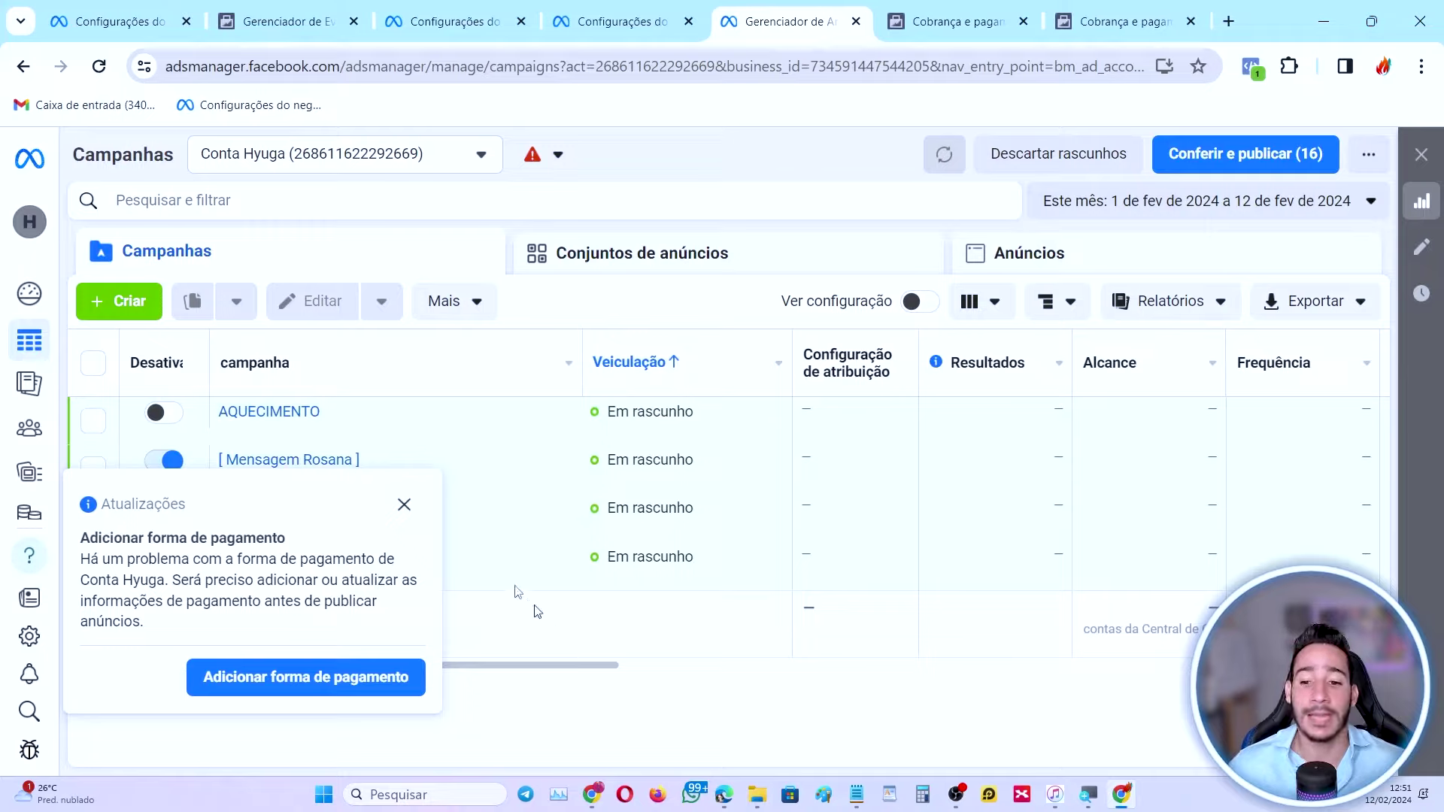
{"action": "left_click", "coordinate": [405, 505]}
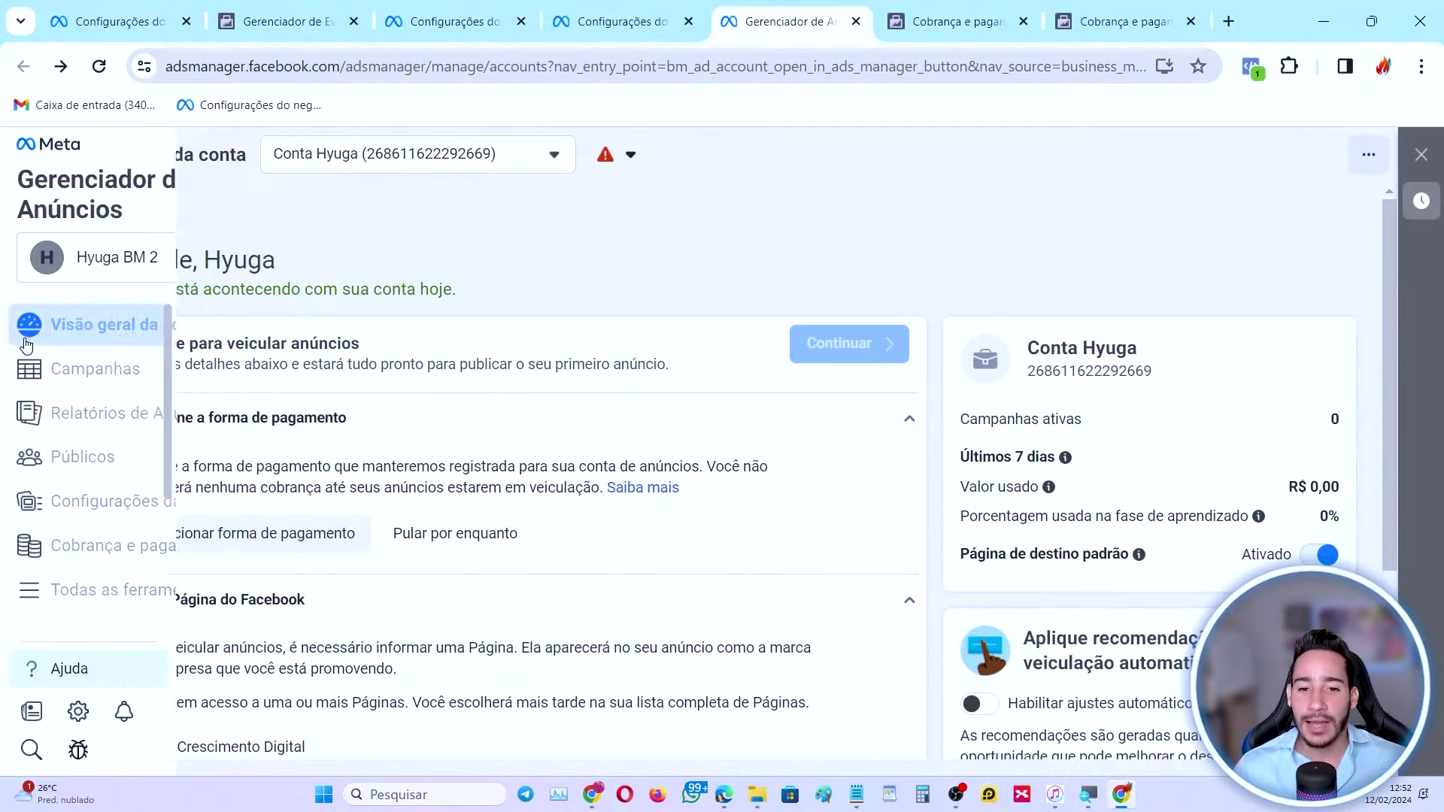
{"action": "left_click", "coordinate": [29, 340]}
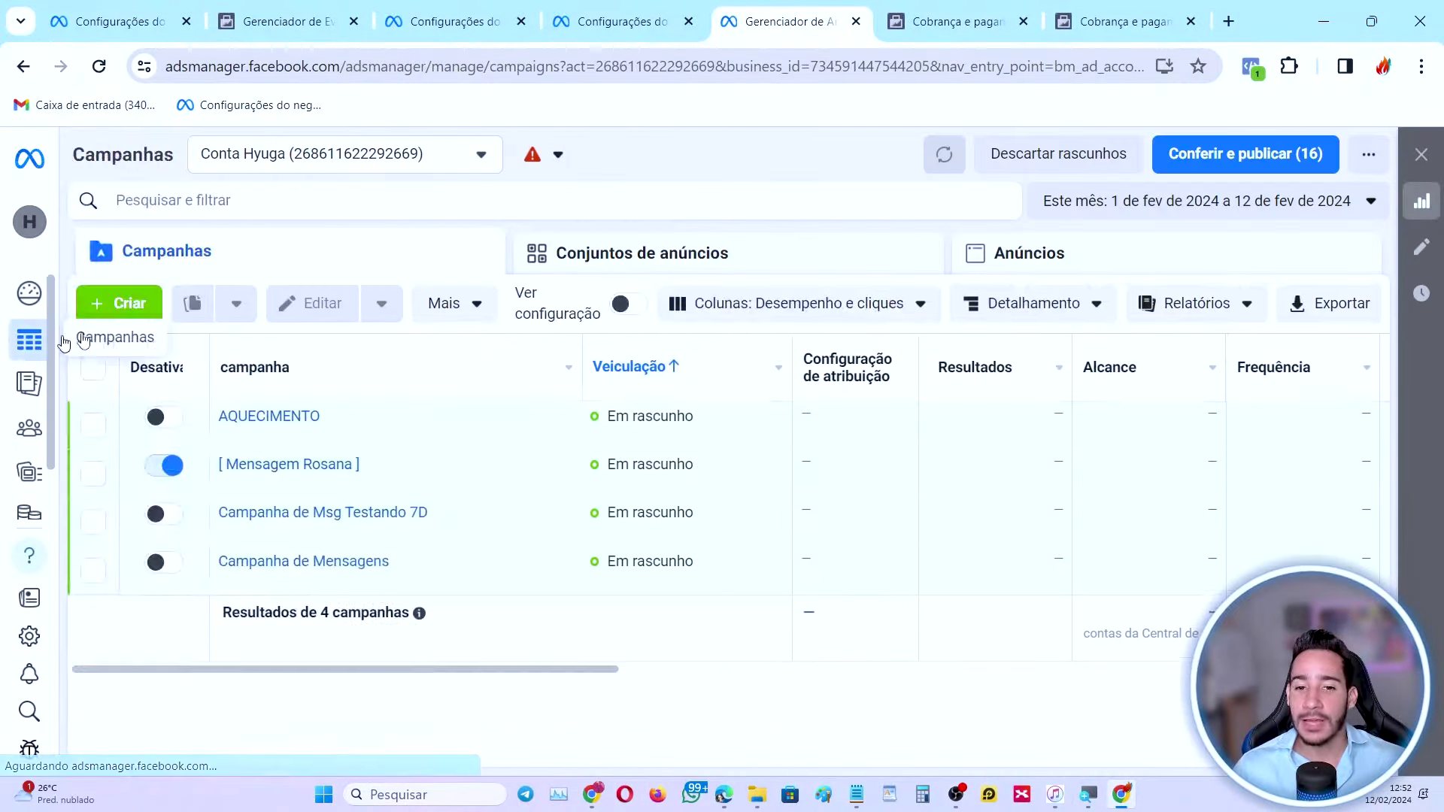
- Filter the campaign list to the period Hoje and select the switched-on draft campaign
{"action": "left_click", "coordinate": [1218, 214]}
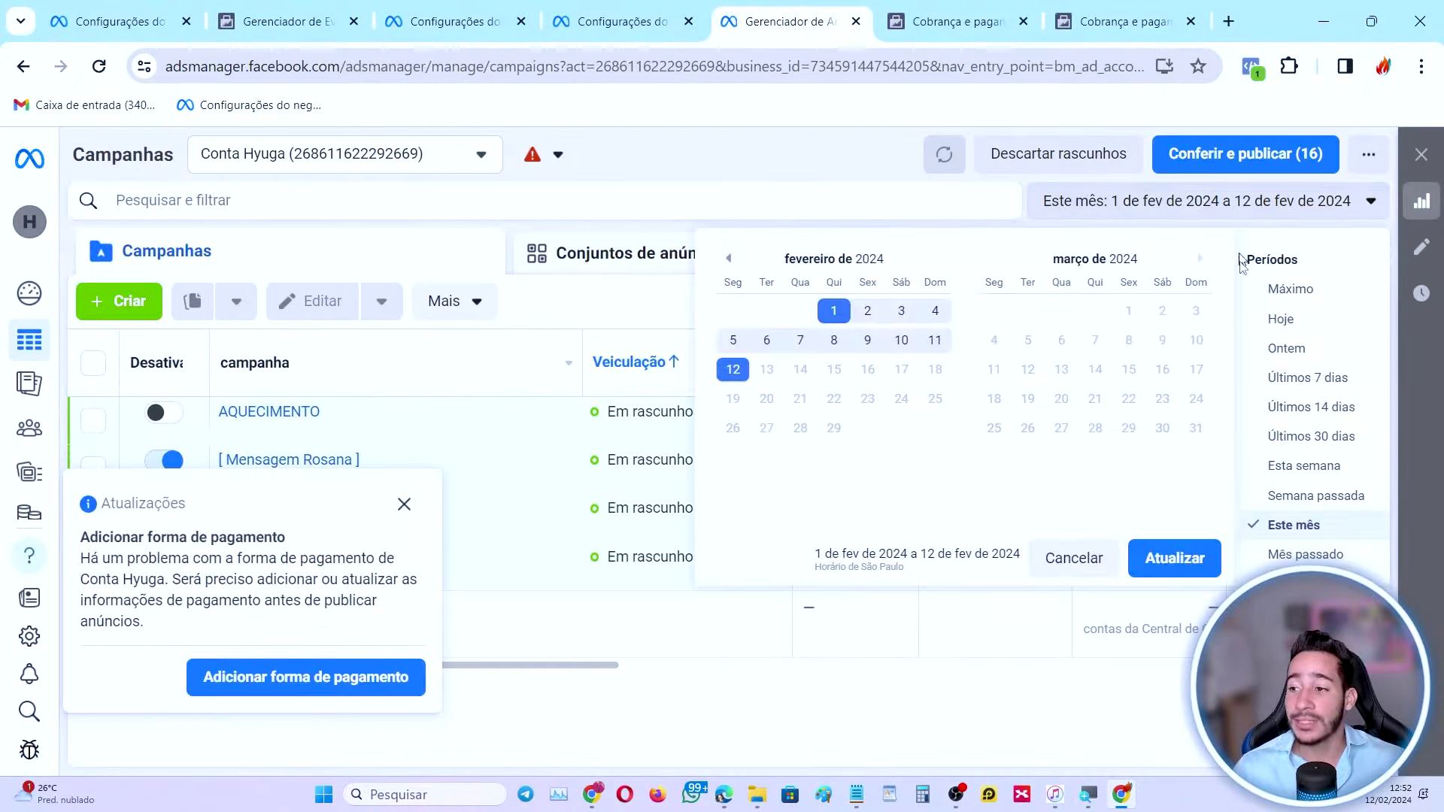
{"action": "left_click", "coordinate": [1280, 319]}
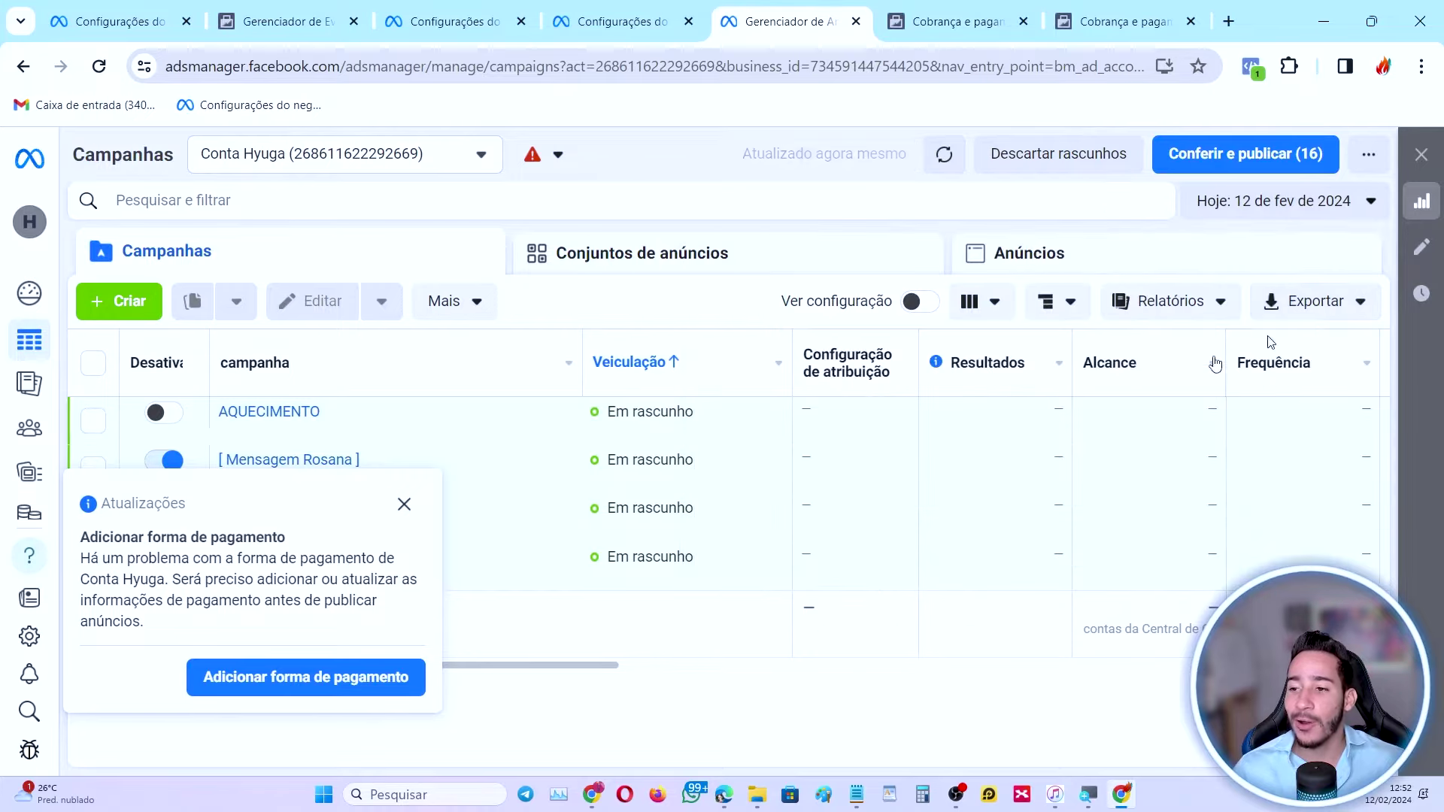
{"action": "left_click", "coordinate": [906, 470]}
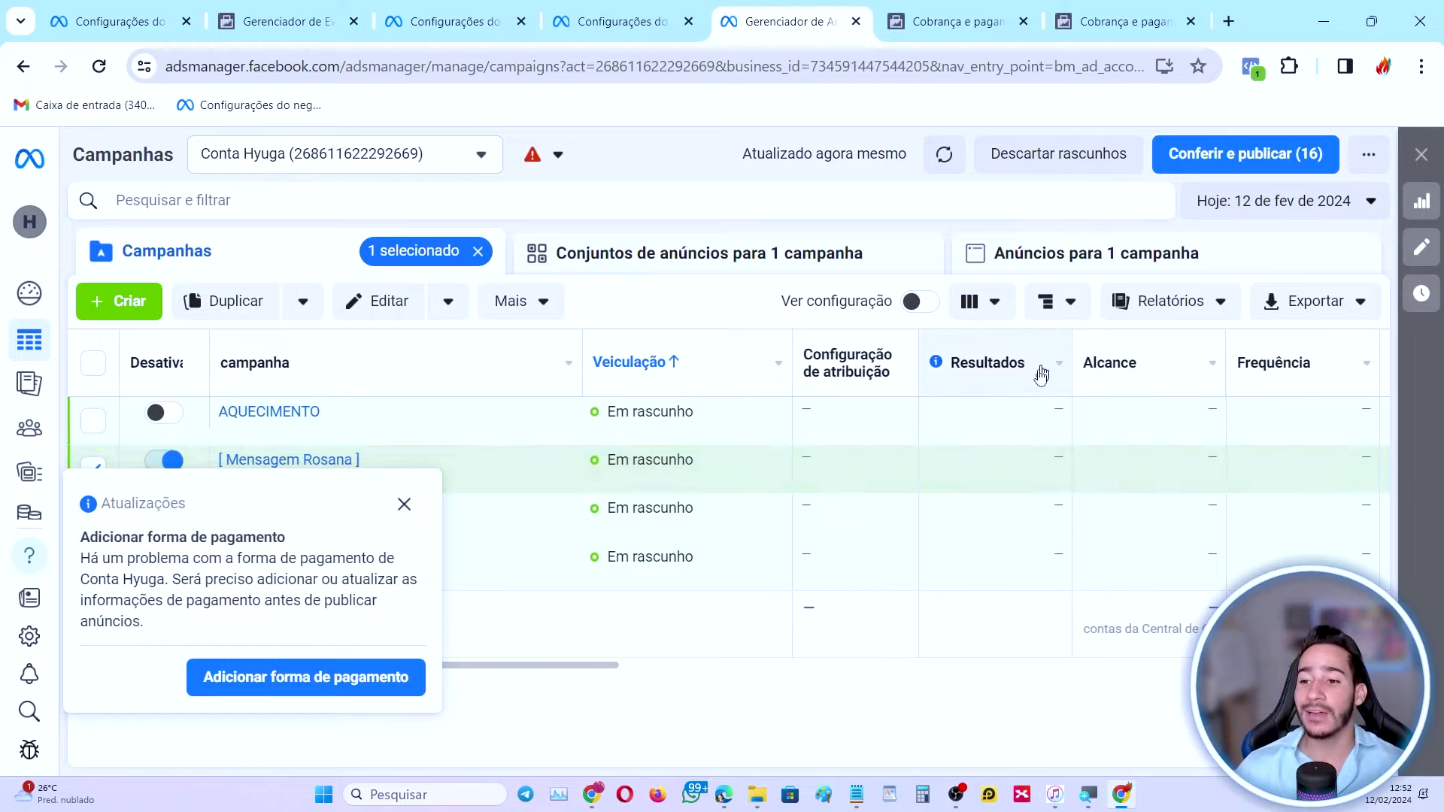
- Set the campaign list's date range to Máximo and dismiss the notice about adding a payment method
{"action": "left_click", "coordinate": [1292, 216]}
{"action": "left_click", "coordinate": [1291, 291]}
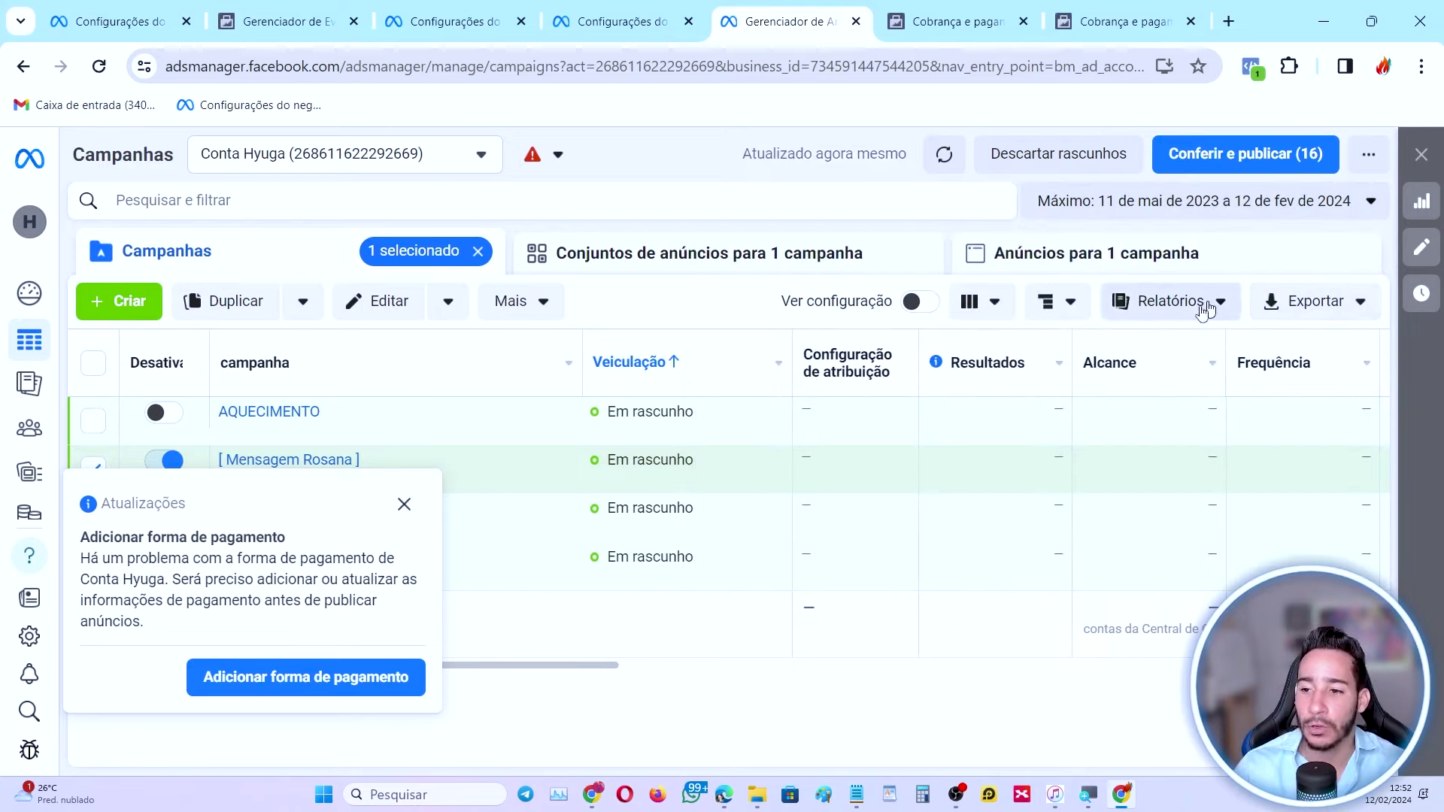
{"action": "left_click", "coordinate": [1234, 200]}
{"action": "left_click", "coordinate": [1301, 294]}
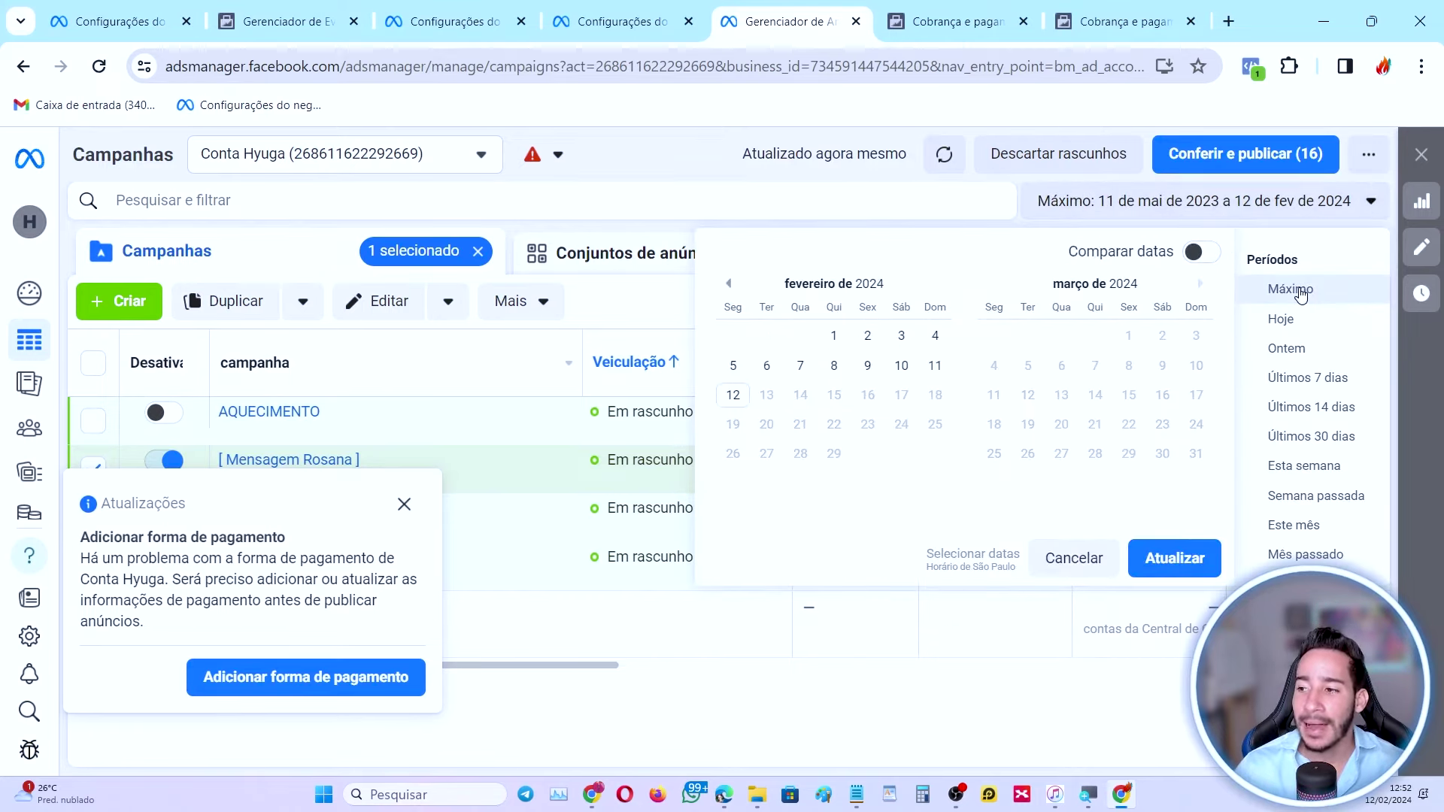
{"action": "left_click", "coordinate": [1300, 293]}
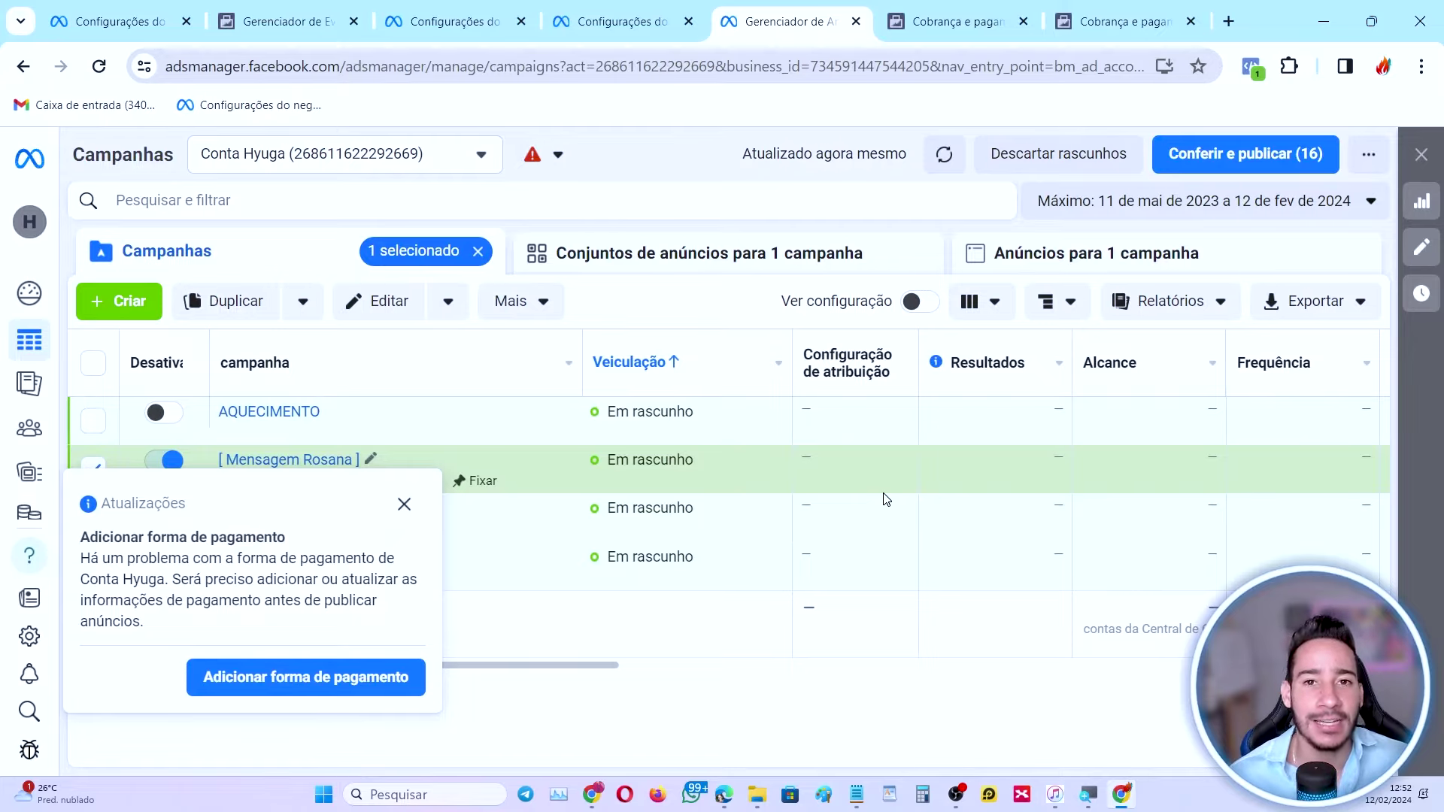
{"action": "left_click", "coordinate": [406, 505]}
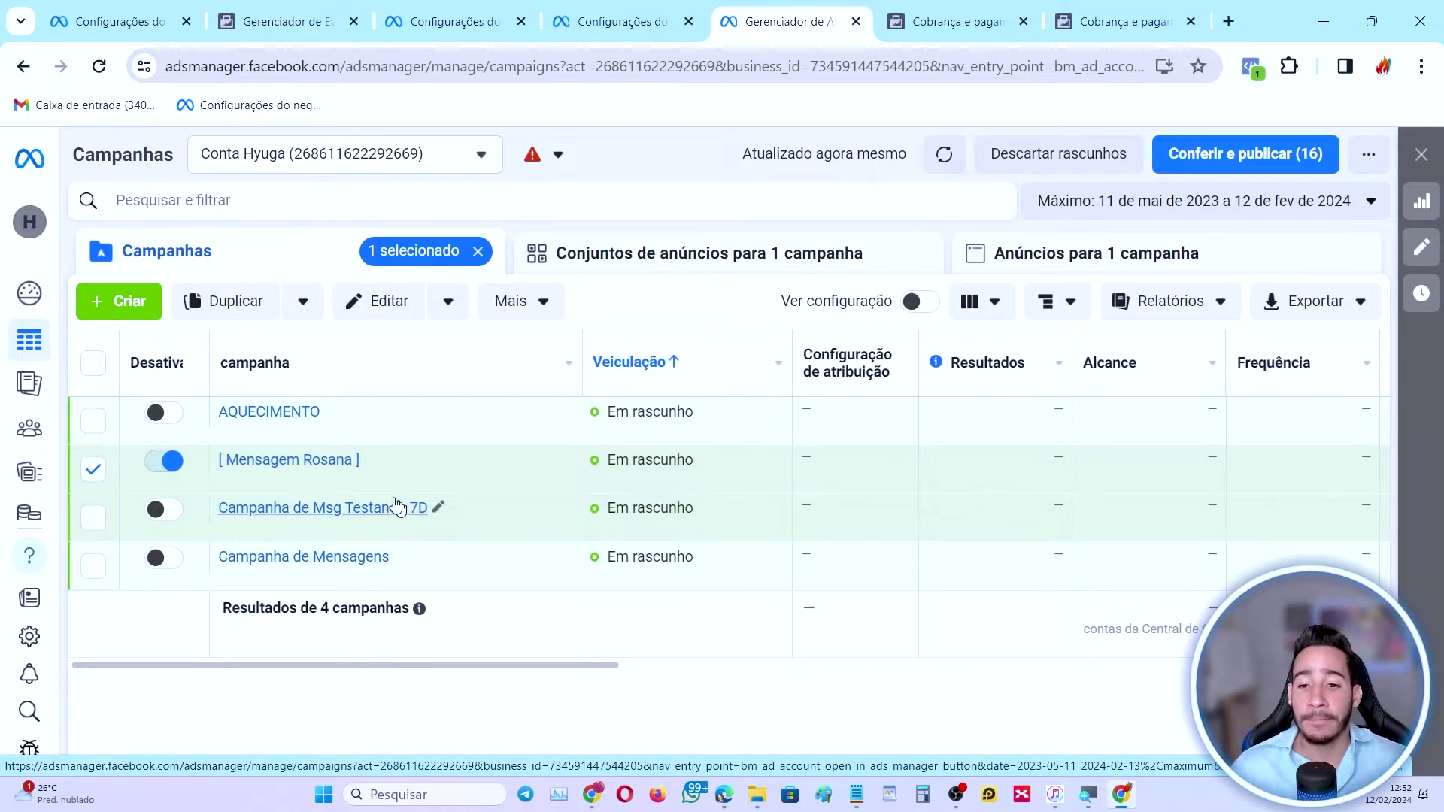
- Open the selected campaign's ad set PúBLICO Maternidade/Roupas for editing and examine its estimated audience size
{"action": "left_click", "coordinate": [348, 482]}
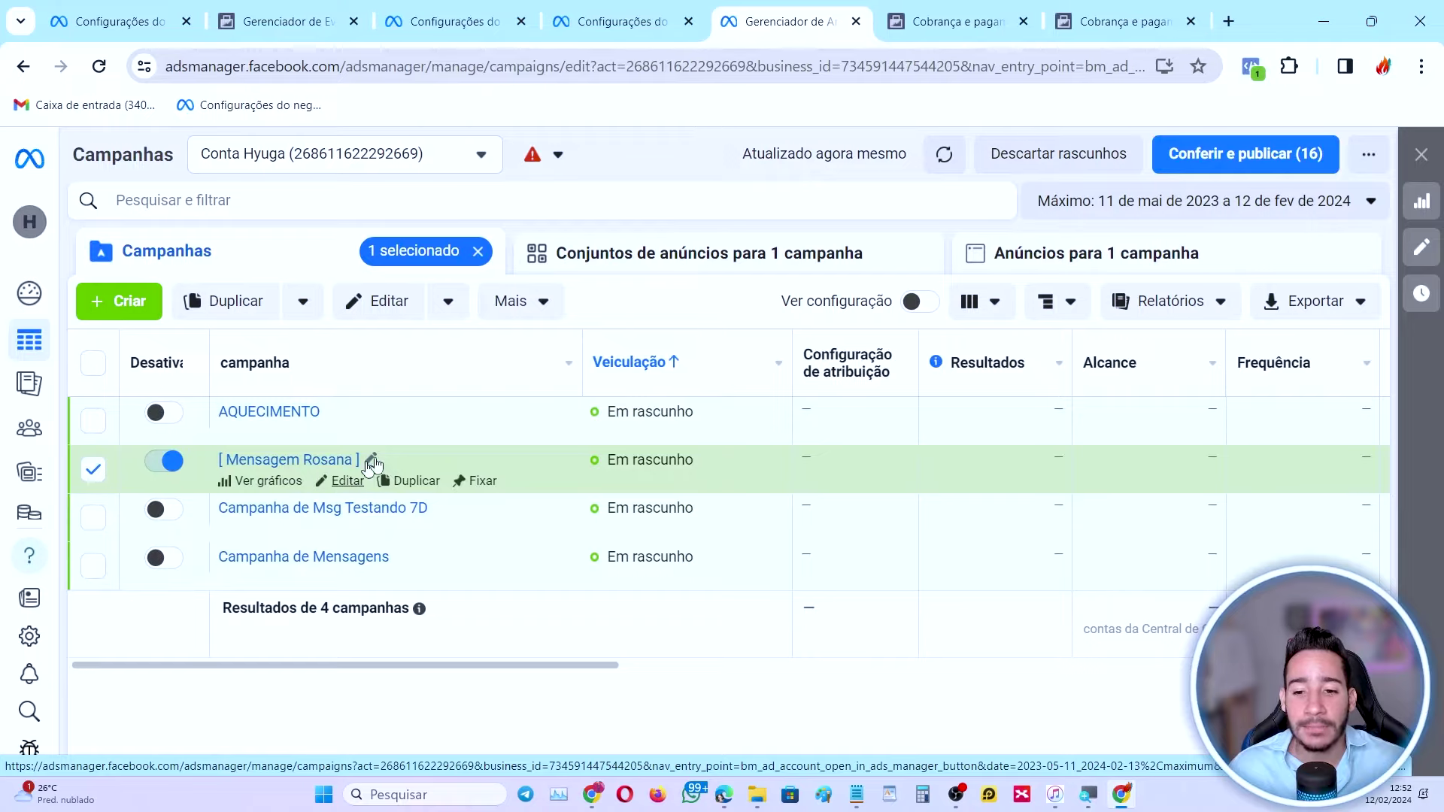
{"action": "left_click", "coordinate": [250, 217]}
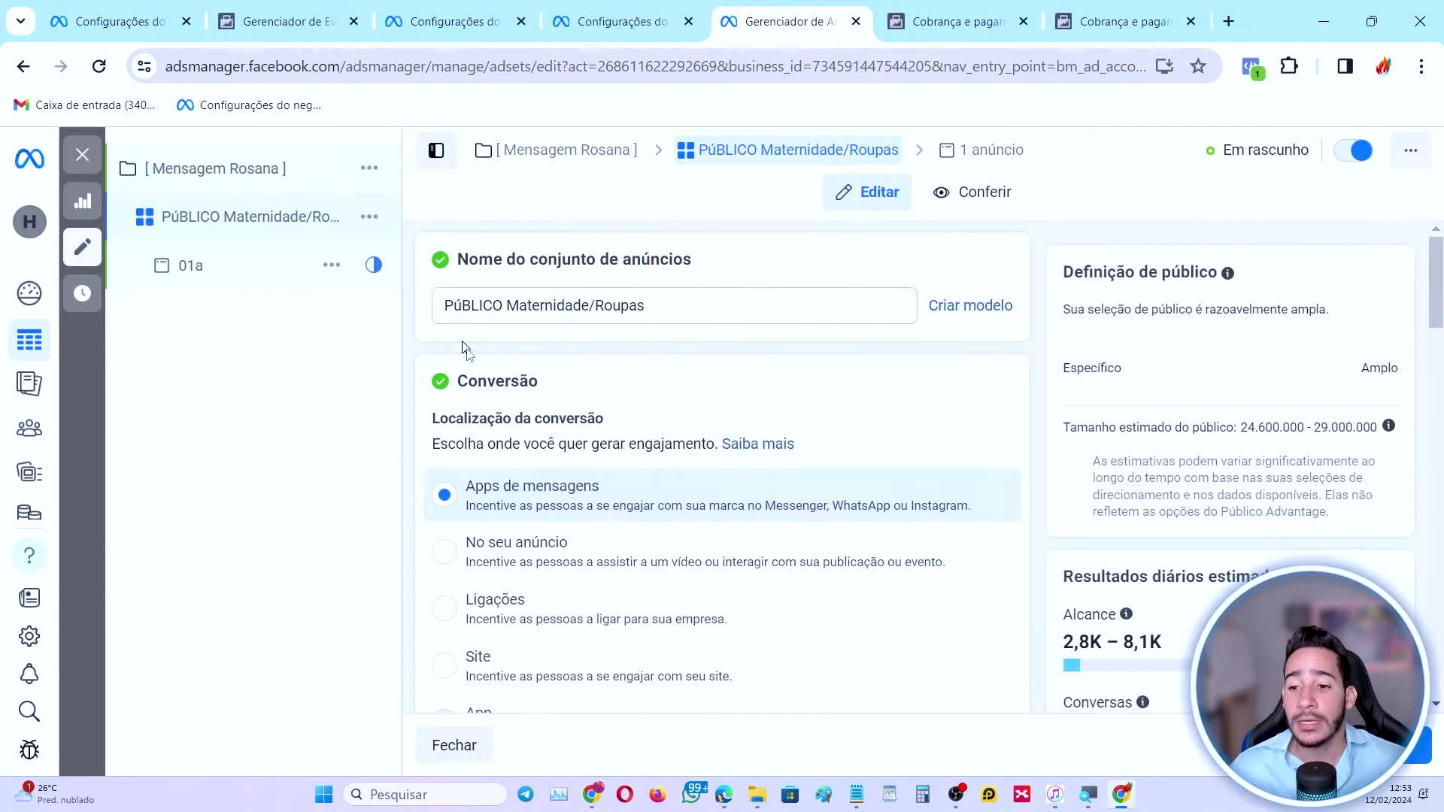
{"action": "scroll", "coordinate": [481, 368], "scroll_direction": "down", "scroll_amount": 2}
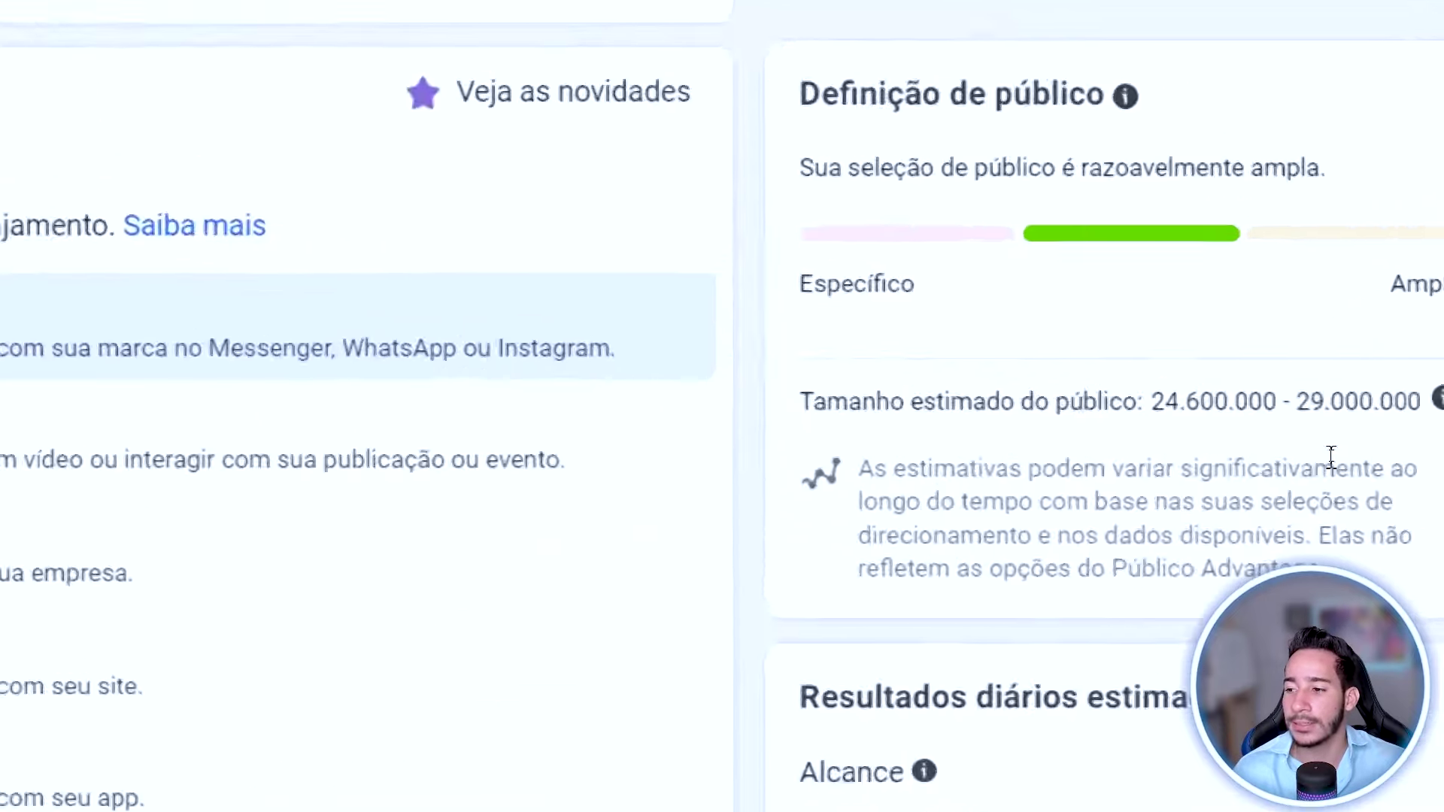
{"action": "left_click_drag", "start_coordinate": [1137, 374], "coordinate": [925, 394]}
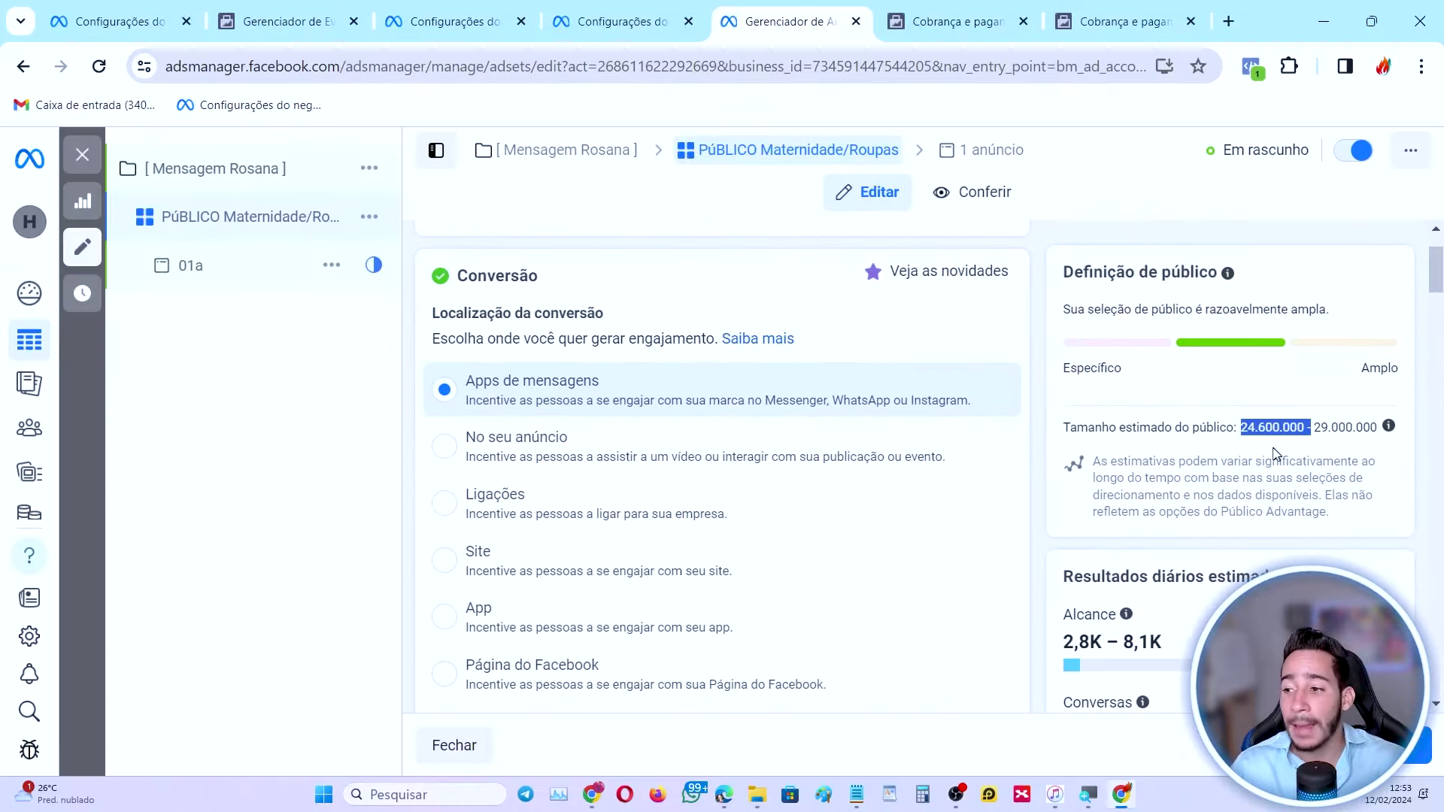
{"action": "triple_click", "coordinate": [1276, 427]}
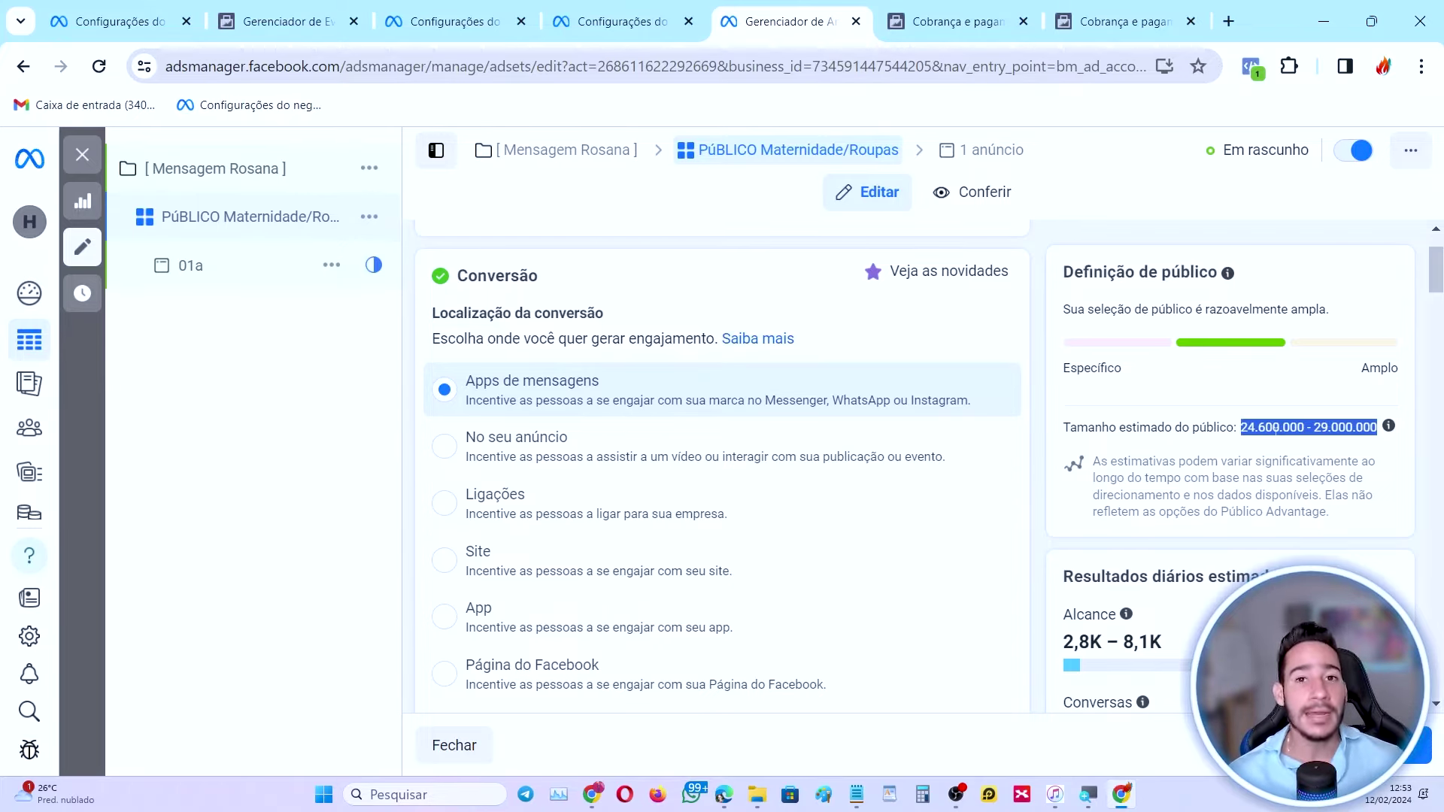
- Review the ad set's conversion destination, location, age, gender and detailed interest targeting
{"action": "scroll", "coordinate": [759, 346], "scroll_direction": "down", "scroll_amount": 15}
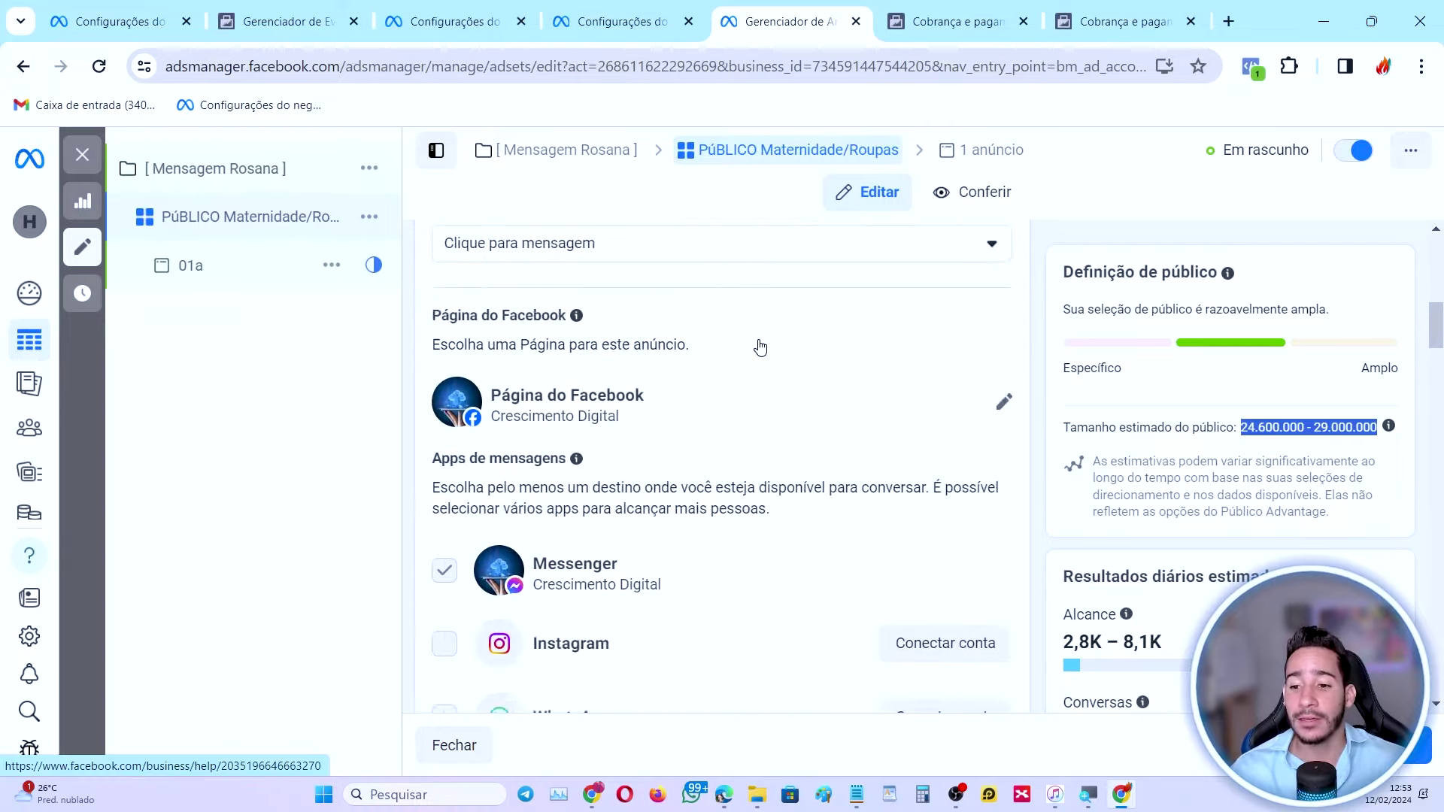
{"action": "scroll", "coordinate": [760, 346], "scroll_direction": "down", "scroll_amount": 15}
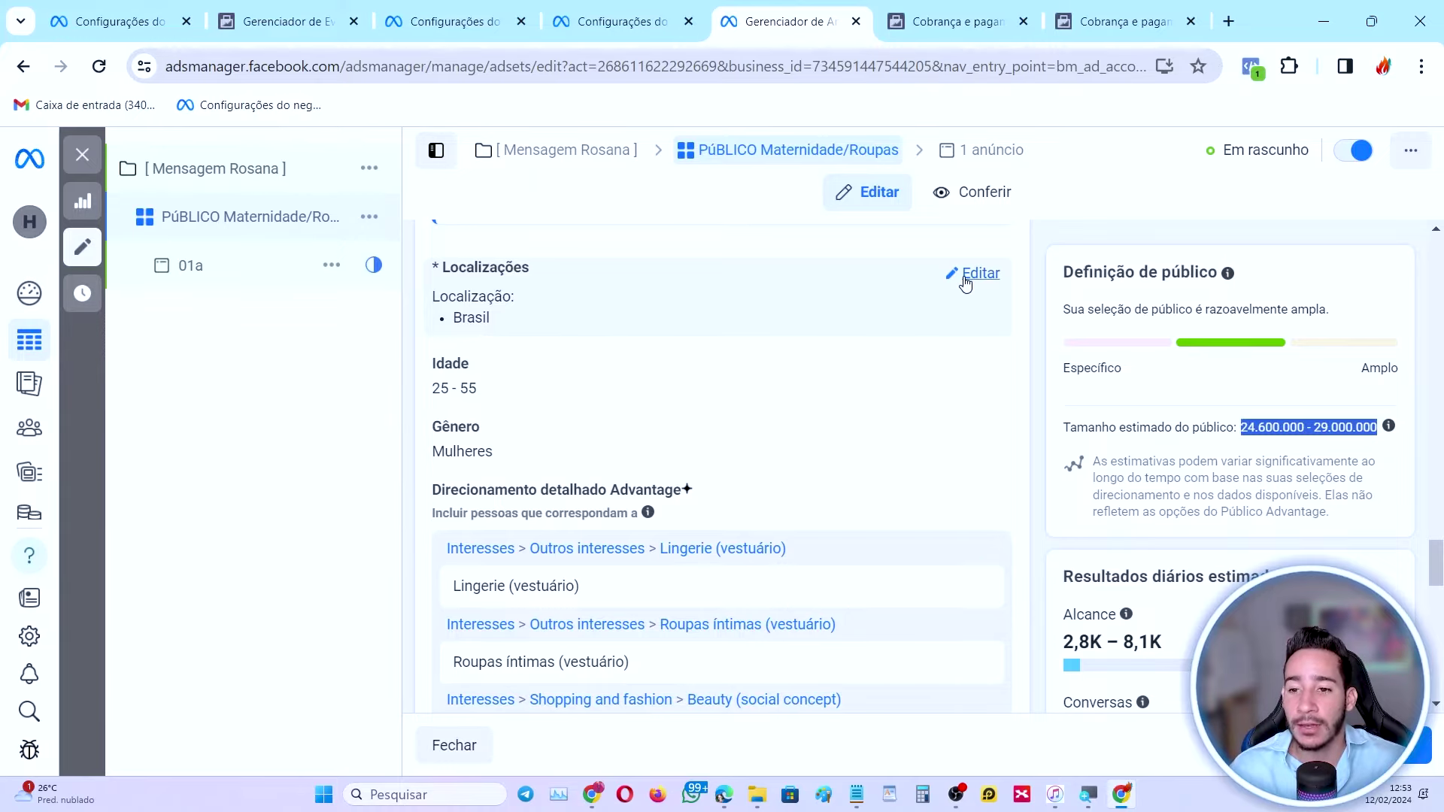
{"action": "scroll", "coordinate": [580, 499], "scroll_direction": "down", "scroll_amount": 1}
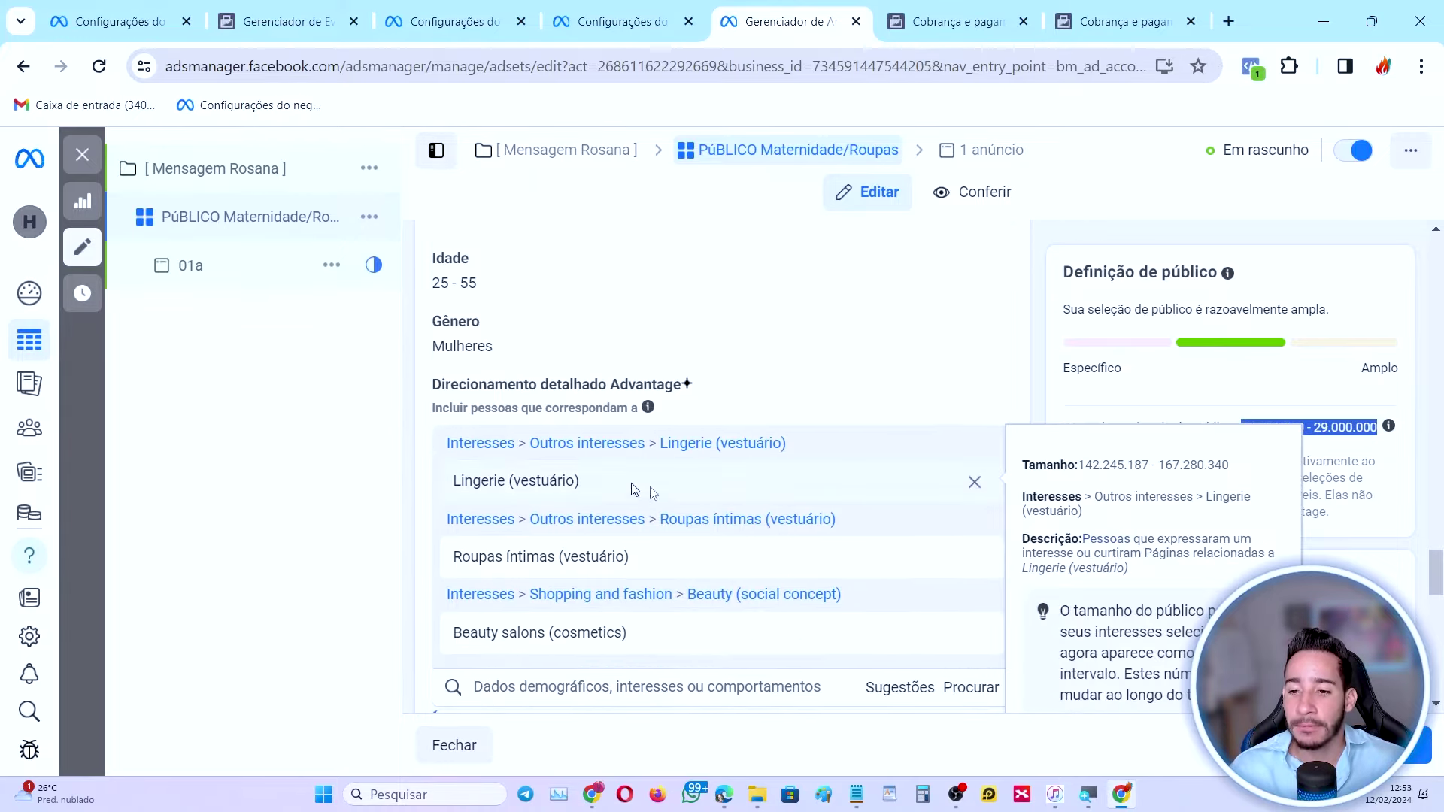
{"action": "mouse_move", "coordinate": [572, 548]}
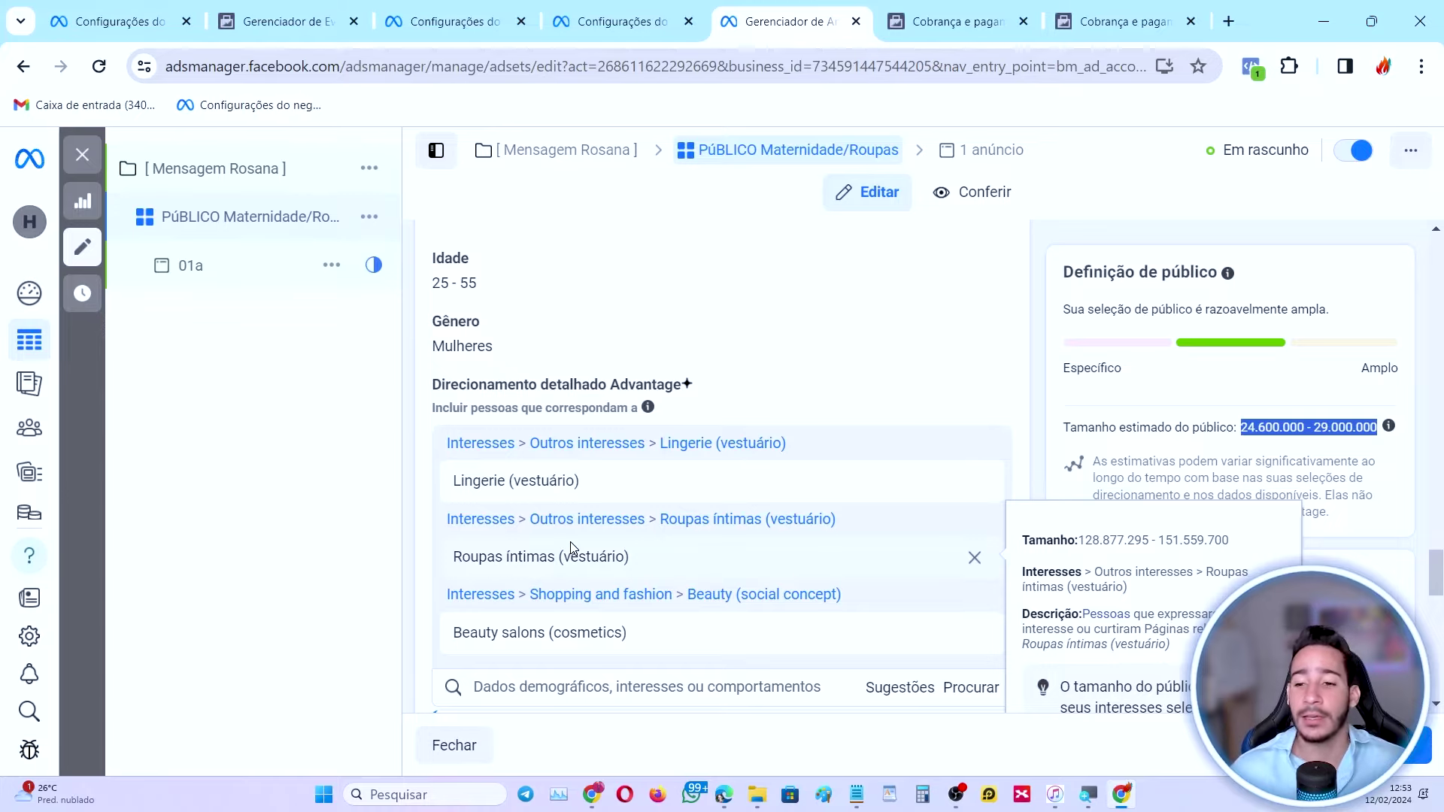
{"action": "scroll", "coordinate": [607, 384], "scroll_direction": "up", "scroll_amount": 1}
{"action": "scroll", "coordinate": [665, 475], "scroll_direction": "up", "scroll_amount": 3}
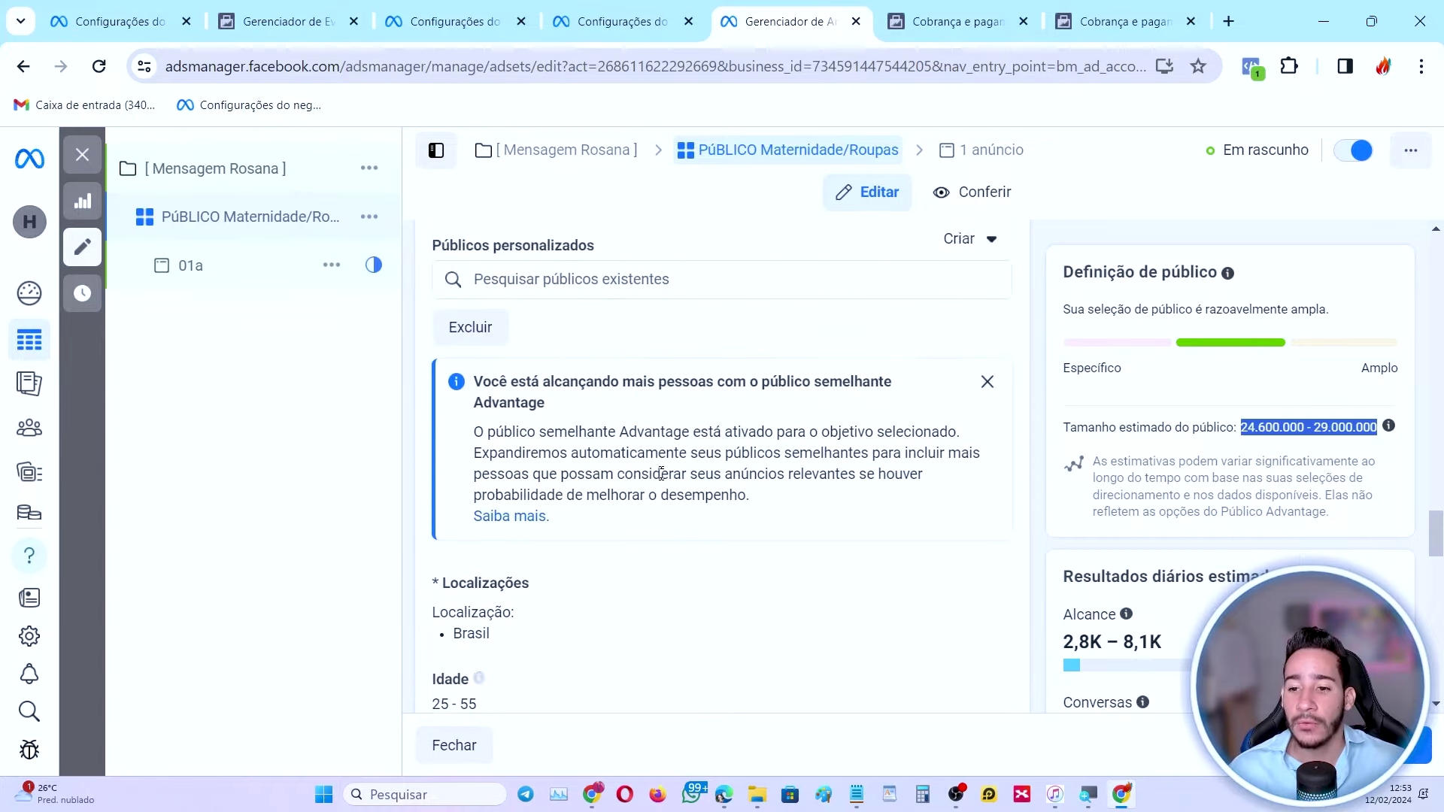
- Replace the ad set's location Brasil with the city of Birigui, São Paulo, and check the estimated audience size
{"action": "scroll", "coordinate": [662, 469], "scroll_direction": "down", "scroll_amount": 1}
{"action": "left_click", "coordinate": [974, 483]}
{"action": "scroll", "coordinate": [736, 555], "scroll_direction": "down", "scroll_amount": 1}
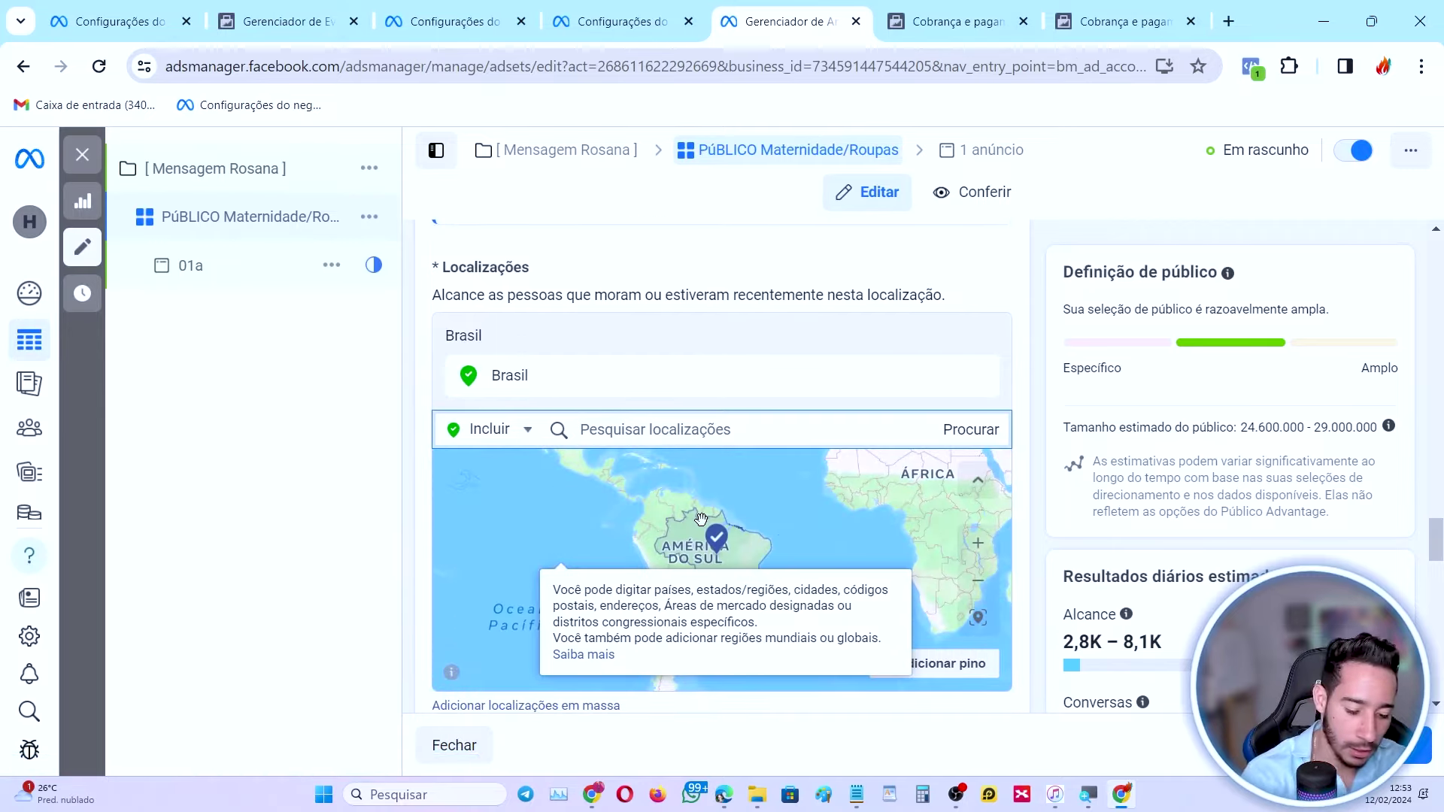
{"action": "type", "text": "birigui"}
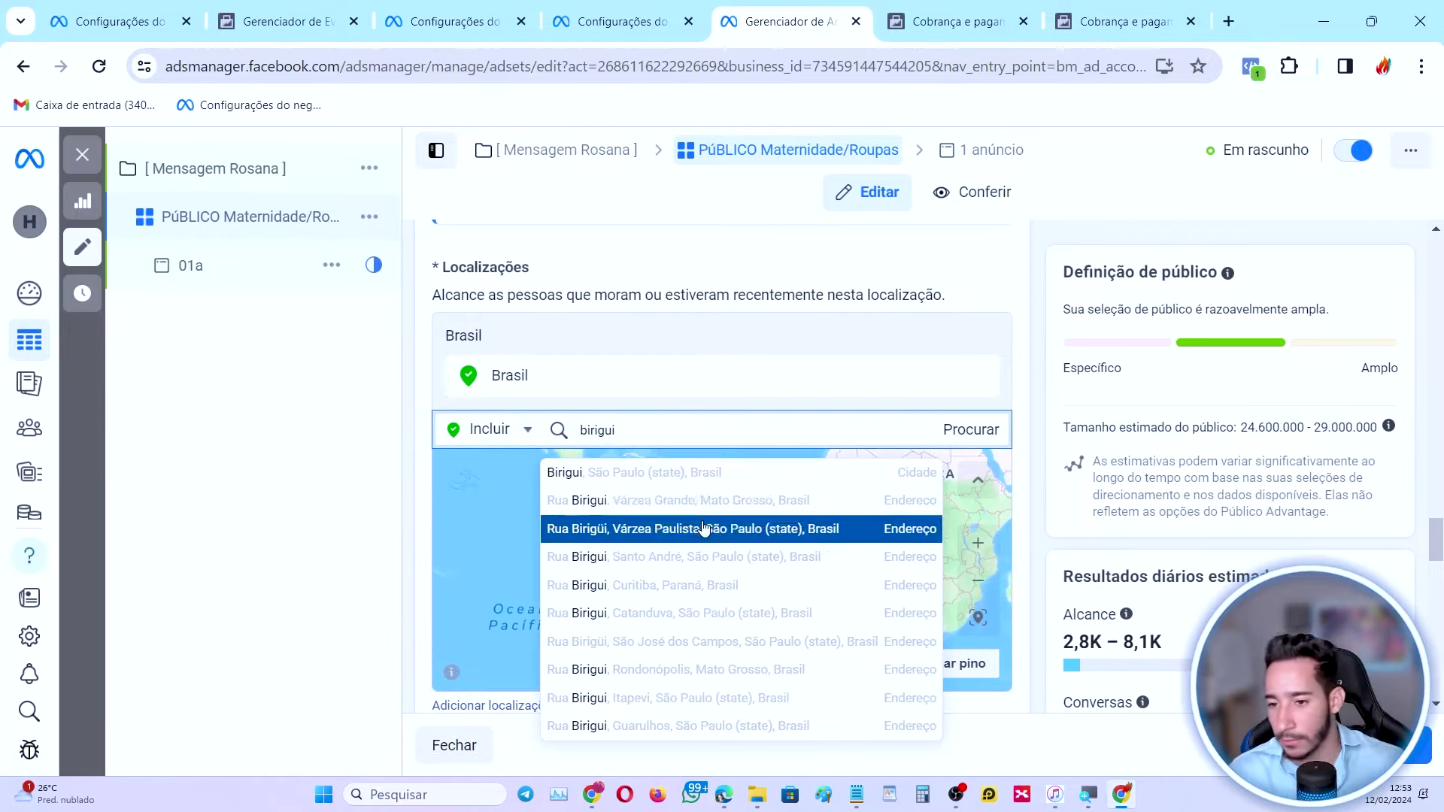
{"action": "left_click", "coordinate": [578, 474]}
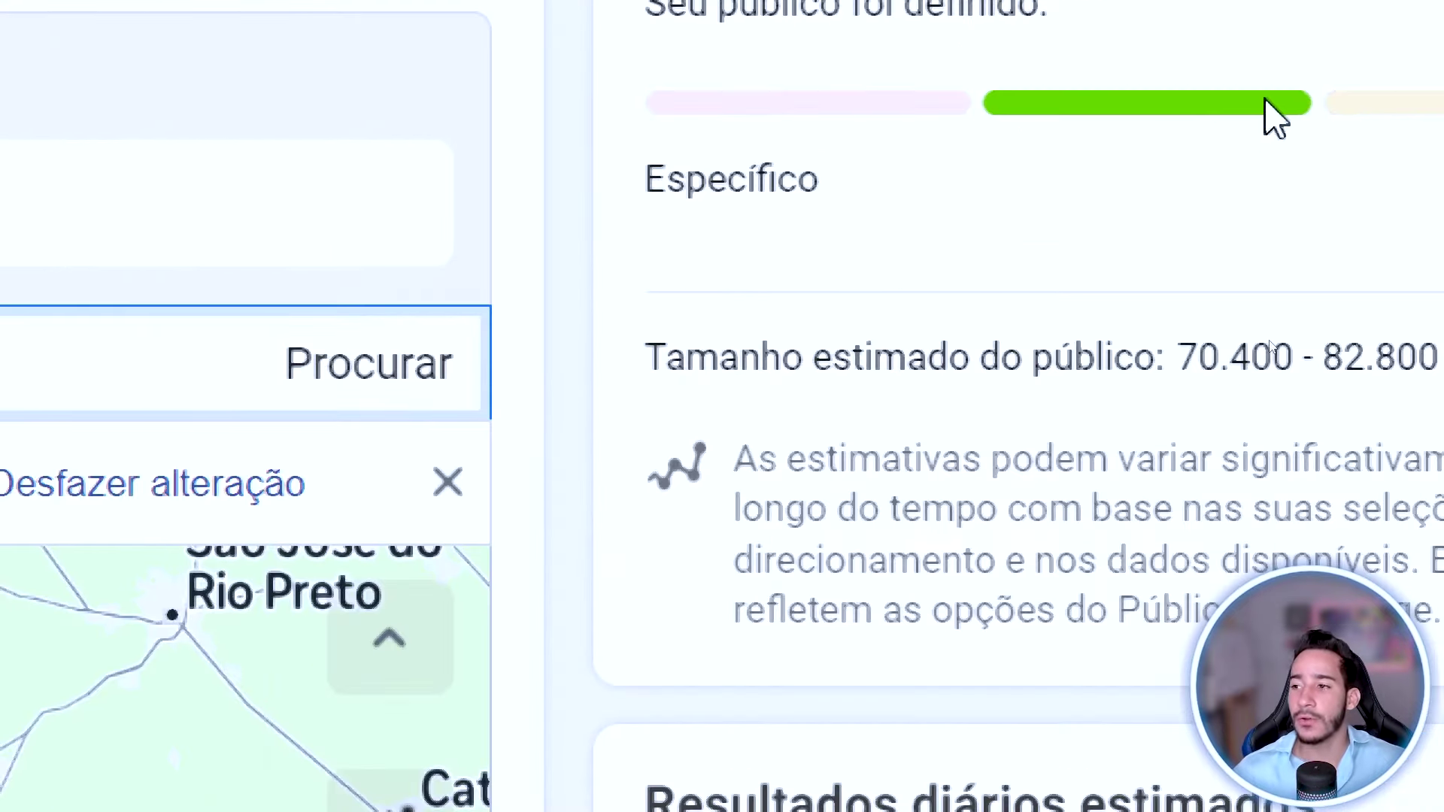
{"action": "left_click_drag", "start_coordinate": [1255, 129], "coordinate": [1177, 97]}
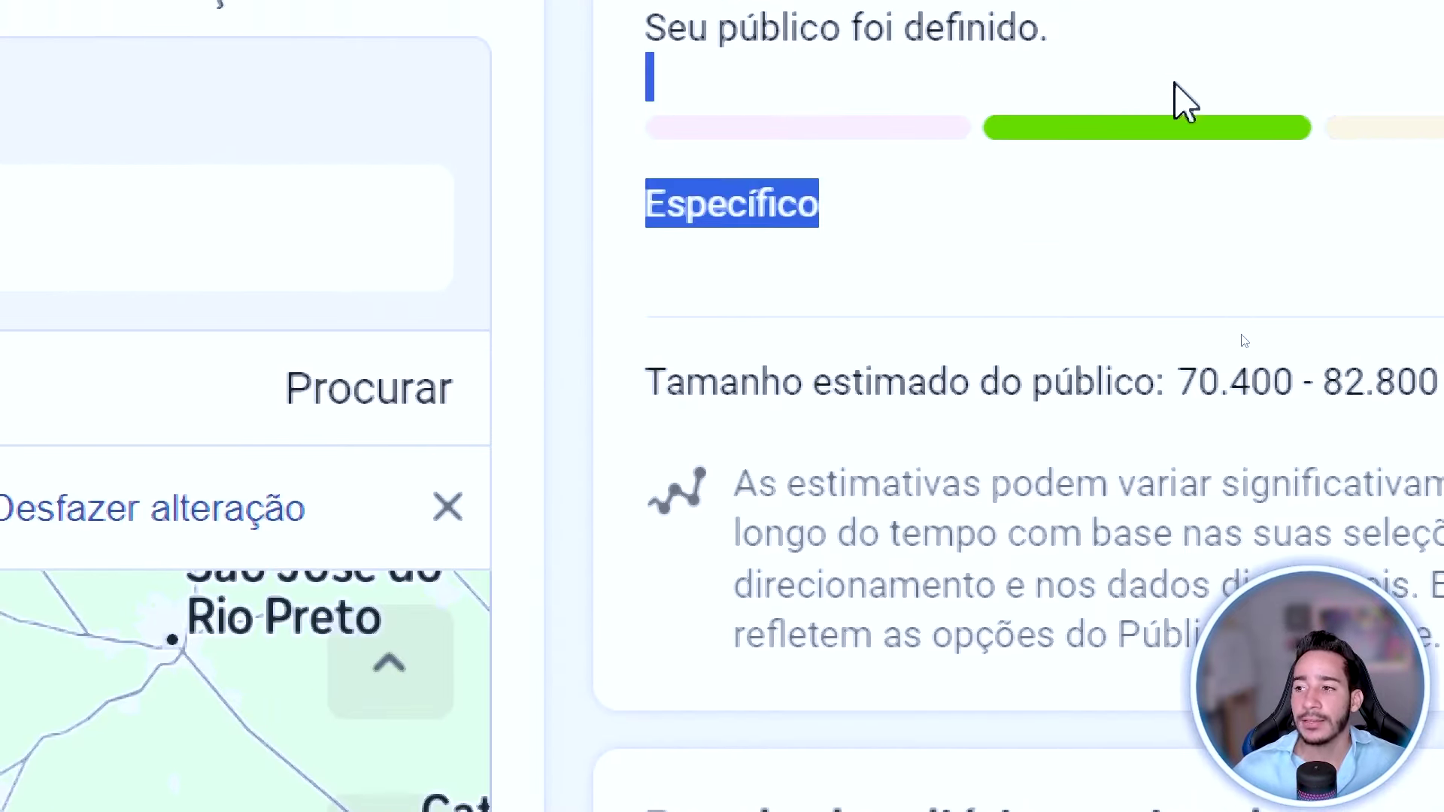
{"action": "left_click_drag", "start_coordinate": [1183, 389], "coordinate": [1318, 403]}
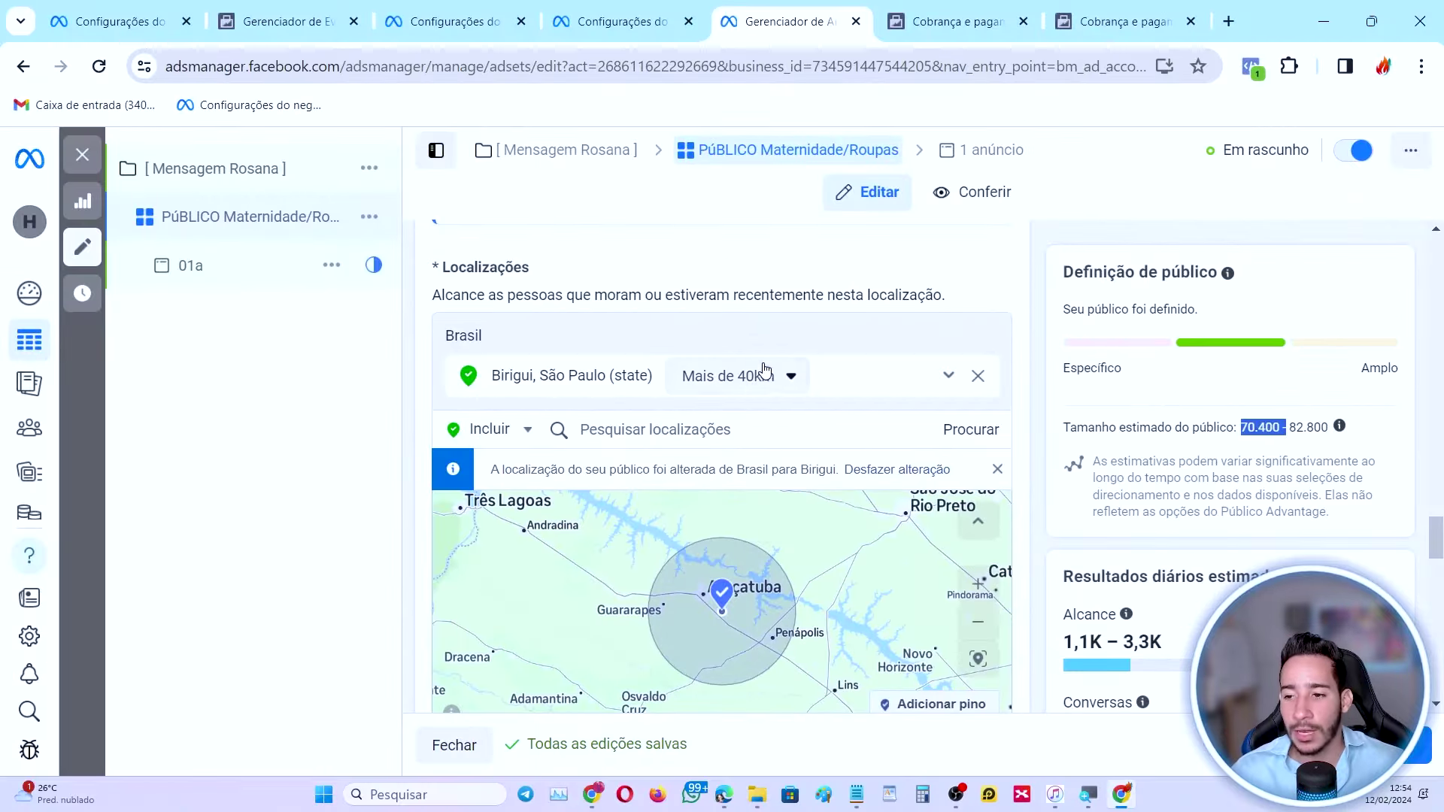
- Set the radius around Birigui to 17 km and check the estimated audience size
{"action": "left_click", "coordinate": [774, 376]}
{"action": "left_click_drag", "start_coordinate": [741, 512], "coordinate": [715, 511]}
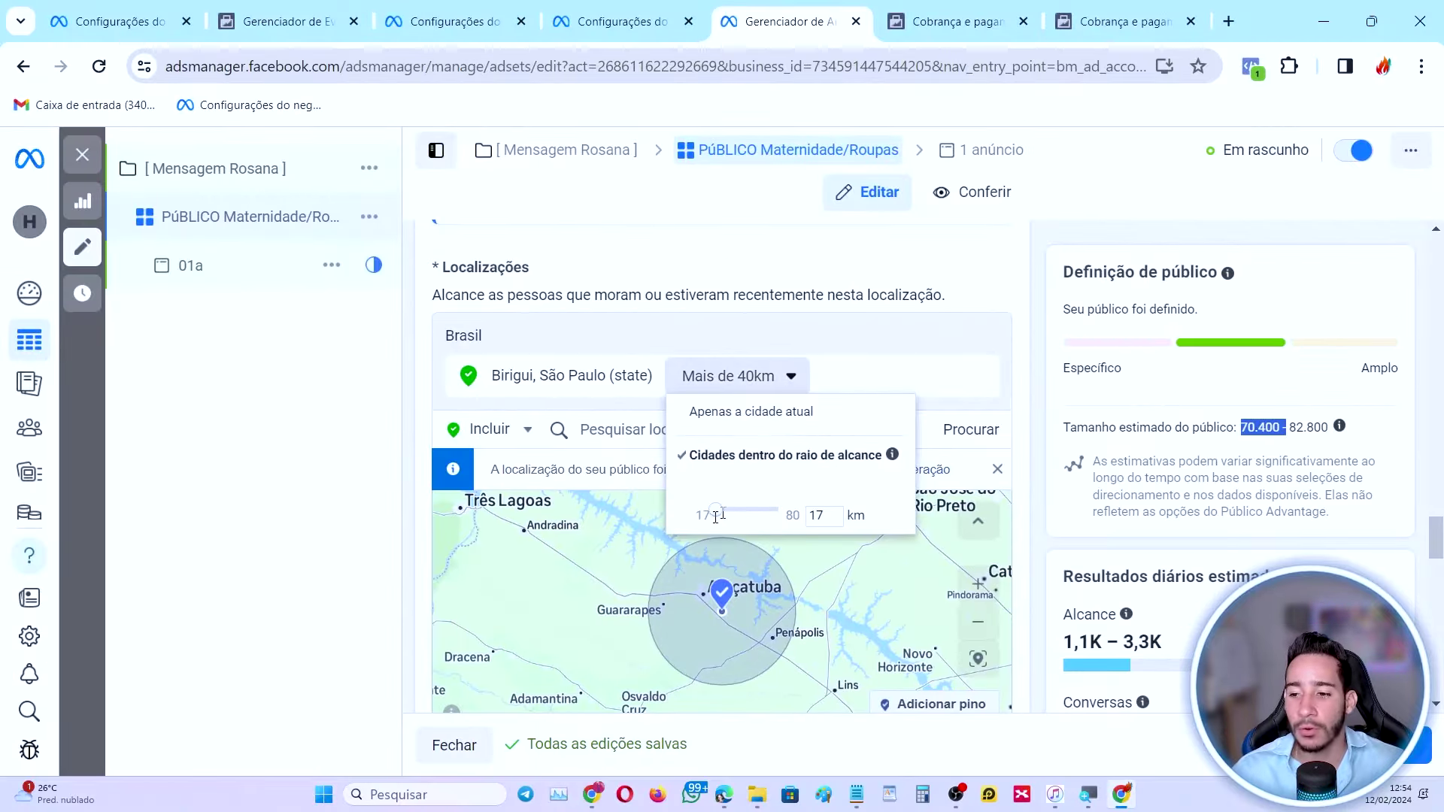
{"action": "left_click", "coordinate": [882, 361]}
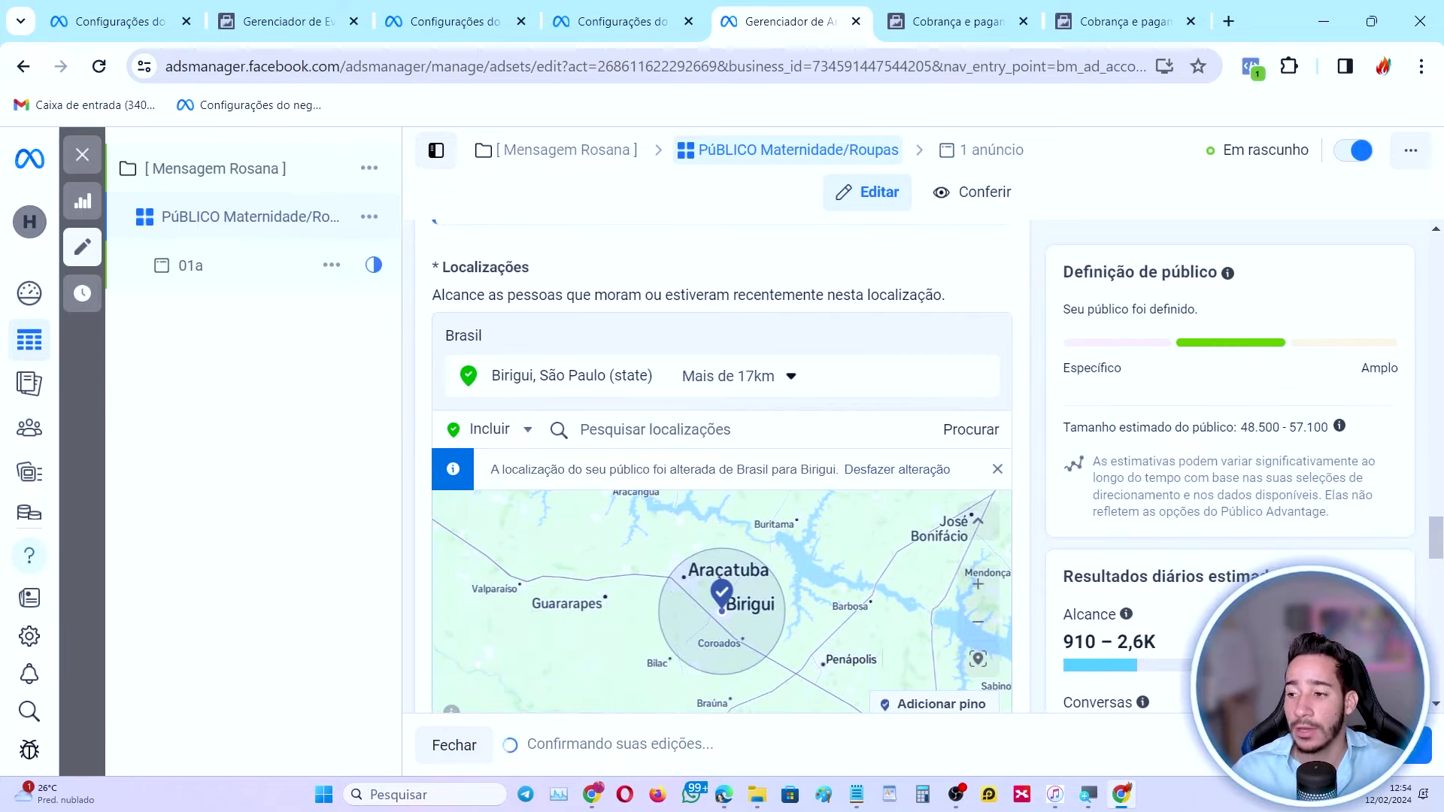
{"action": "left_click_drag", "start_coordinate": [1246, 428], "coordinate": [1306, 427]}
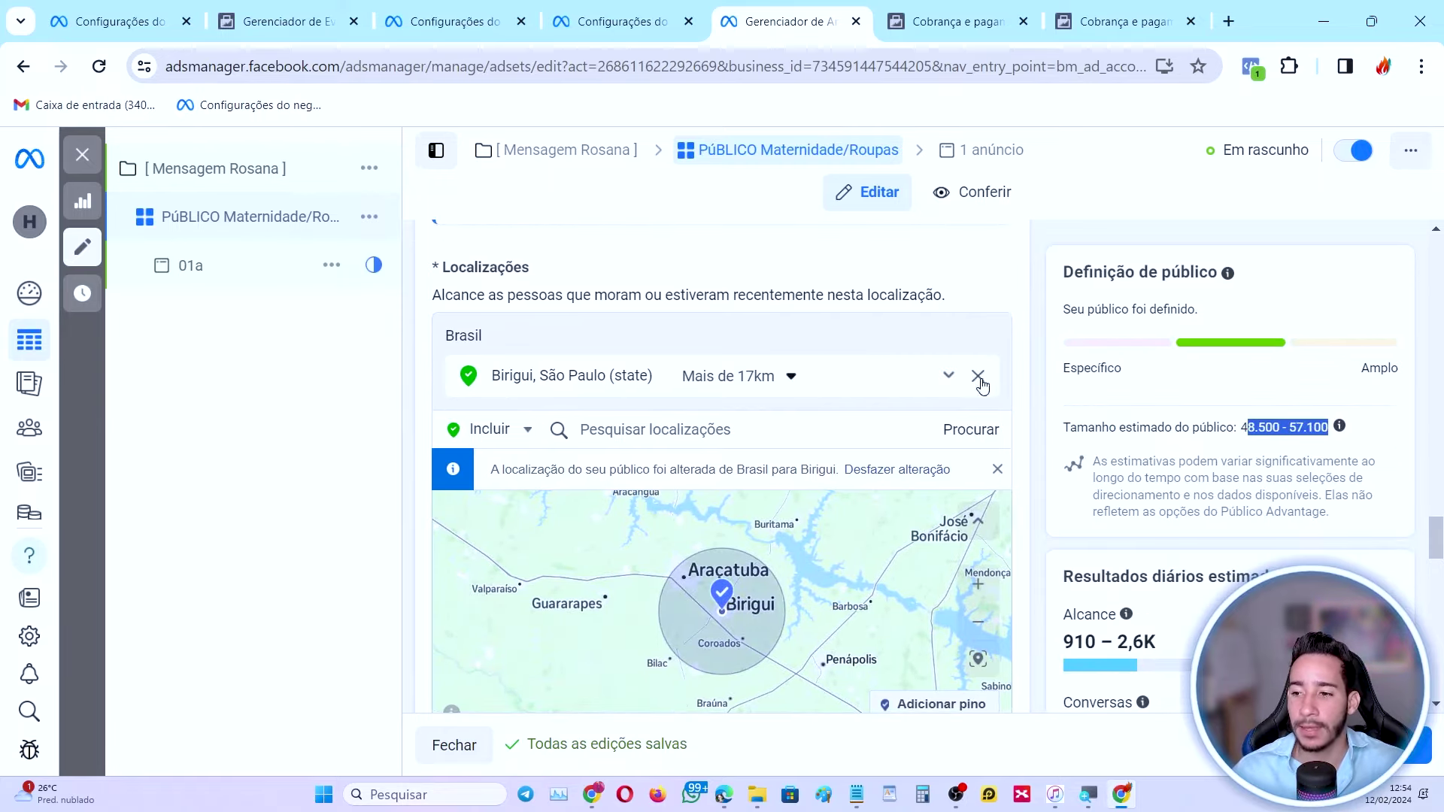
- Replace the ad set's location Birigui with the city of Brasília, Federal District
{"action": "left_click", "coordinate": [983, 376]}
{"action": "left_click", "coordinate": [764, 397]}
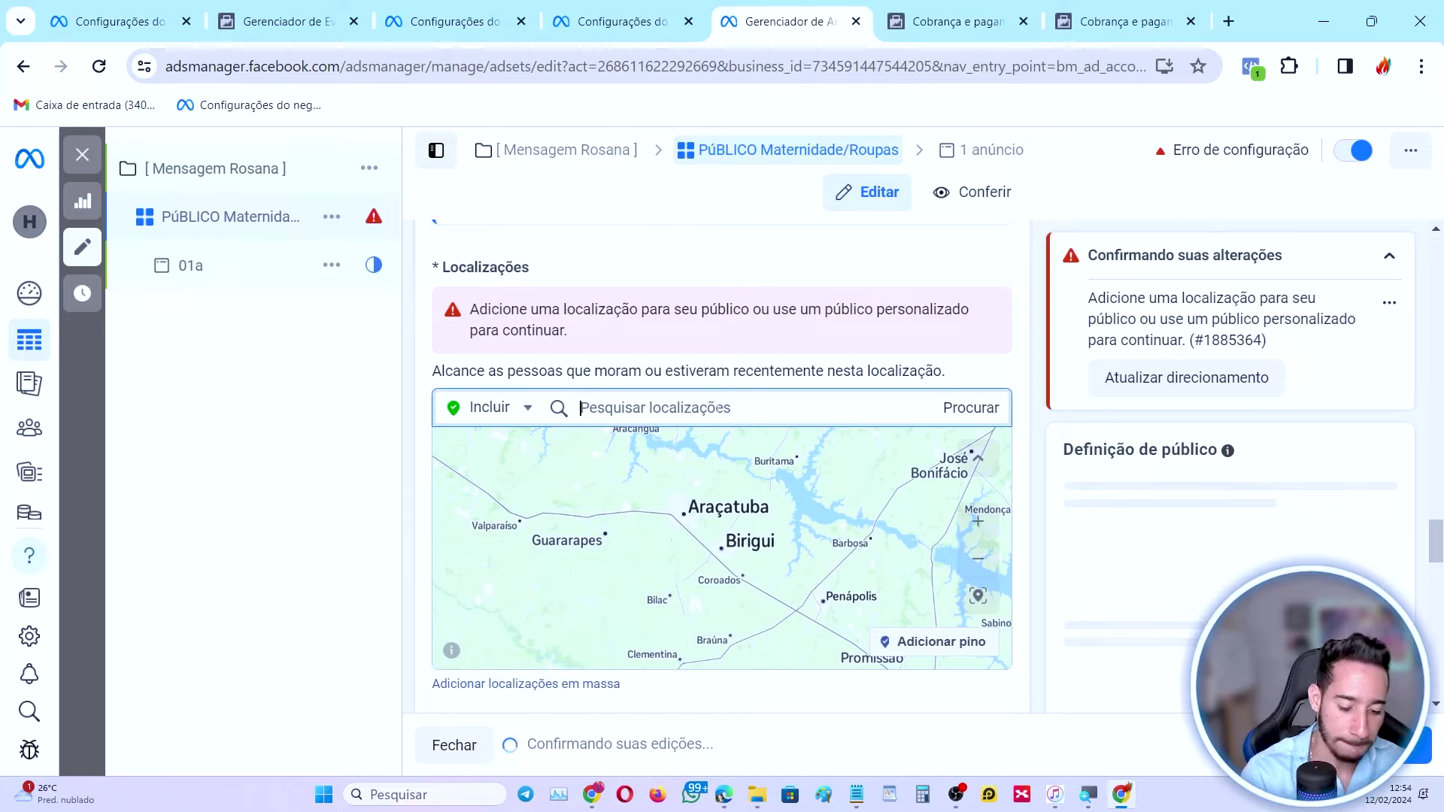
{"action": "type", "text": "brasilia"}
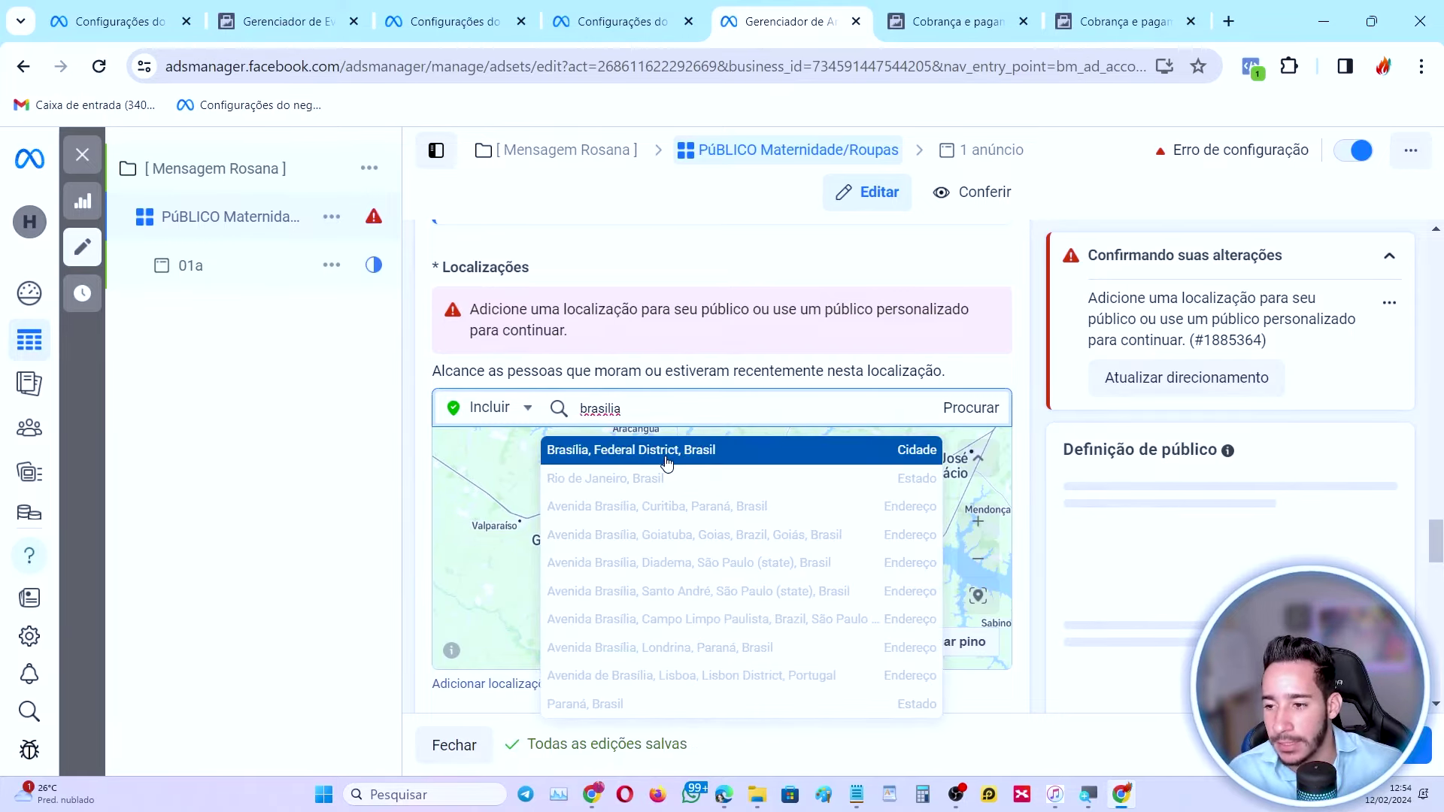
{"action": "left_click", "coordinate": [660, 452]}
- Set the radius around Brasília to 17 km and check the estimated audience size
{"action": "left_click", "coordinate": [758, 388]}
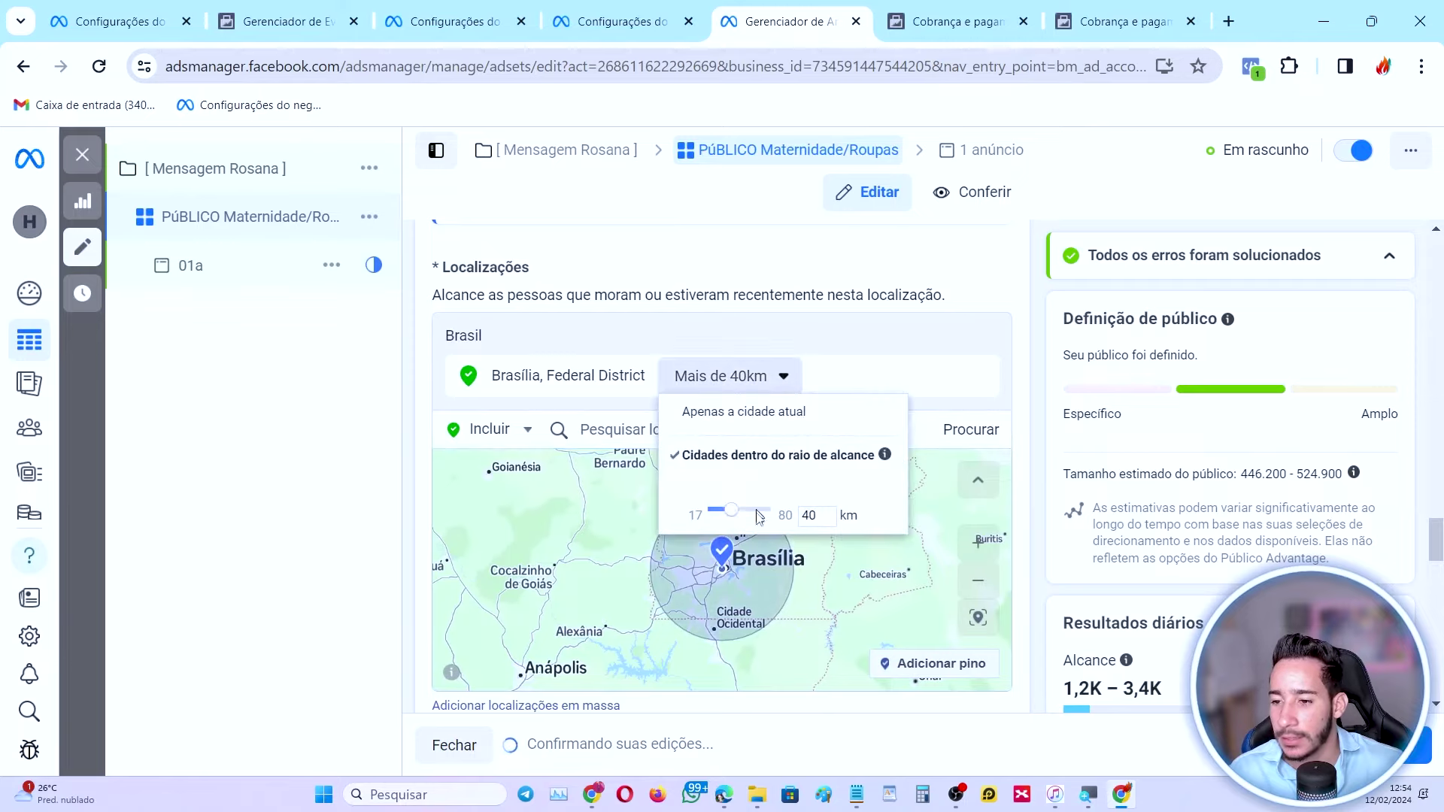
{"action": "mouse_move", "coordinate": [704, 516]}
{"action": "left_mouse_down"}
{"action": "mouse_move", "coordinate": [736, 514]}
{"action": "mouse_move", "coordinate": [711, 515]}
{"action": "left_mouse_up"}
{"action": "left_click", "coordinate": [1240, 440]}
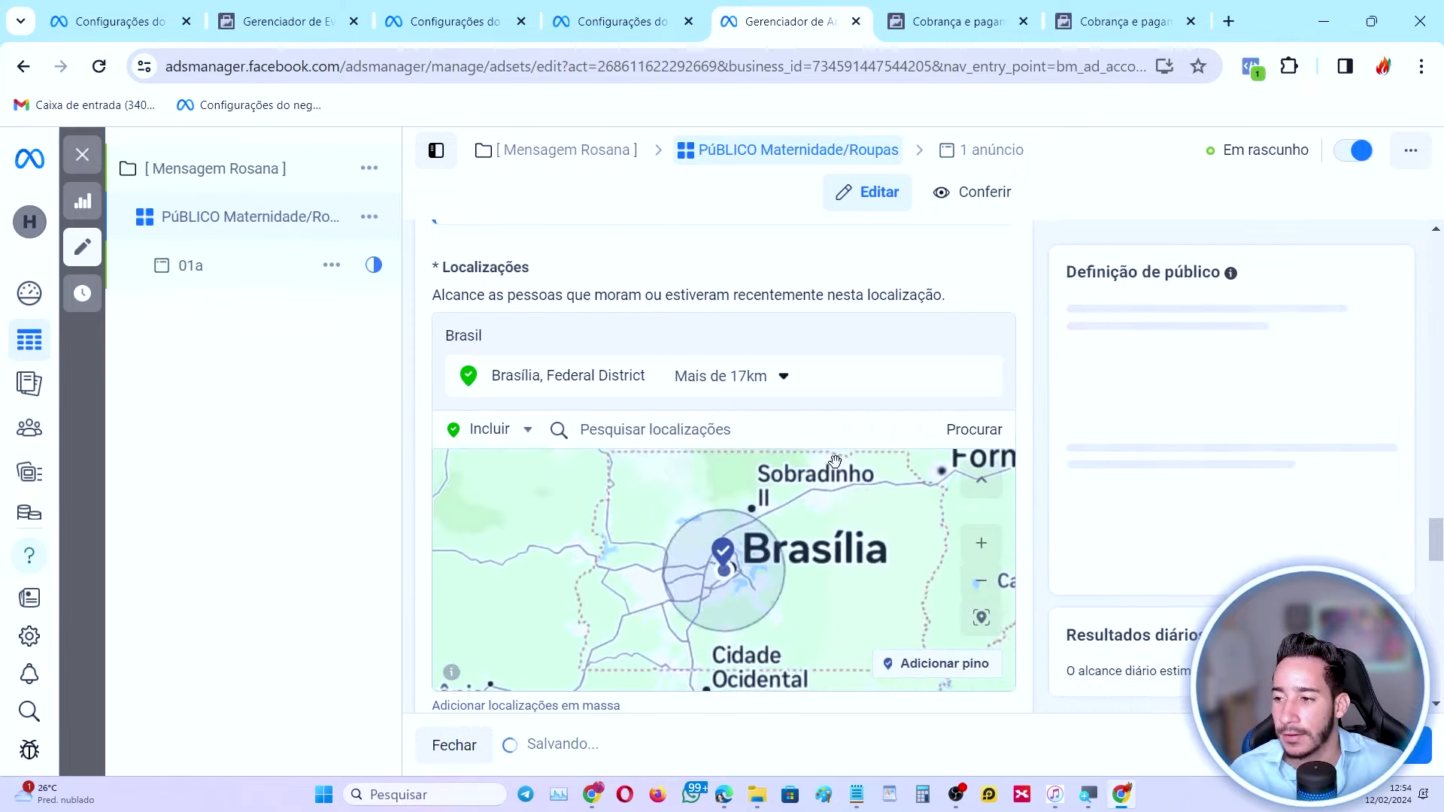
{"action": "left_click_drag", "start_coordinate": [1241, 436], "coordinate": [1343, 430]}
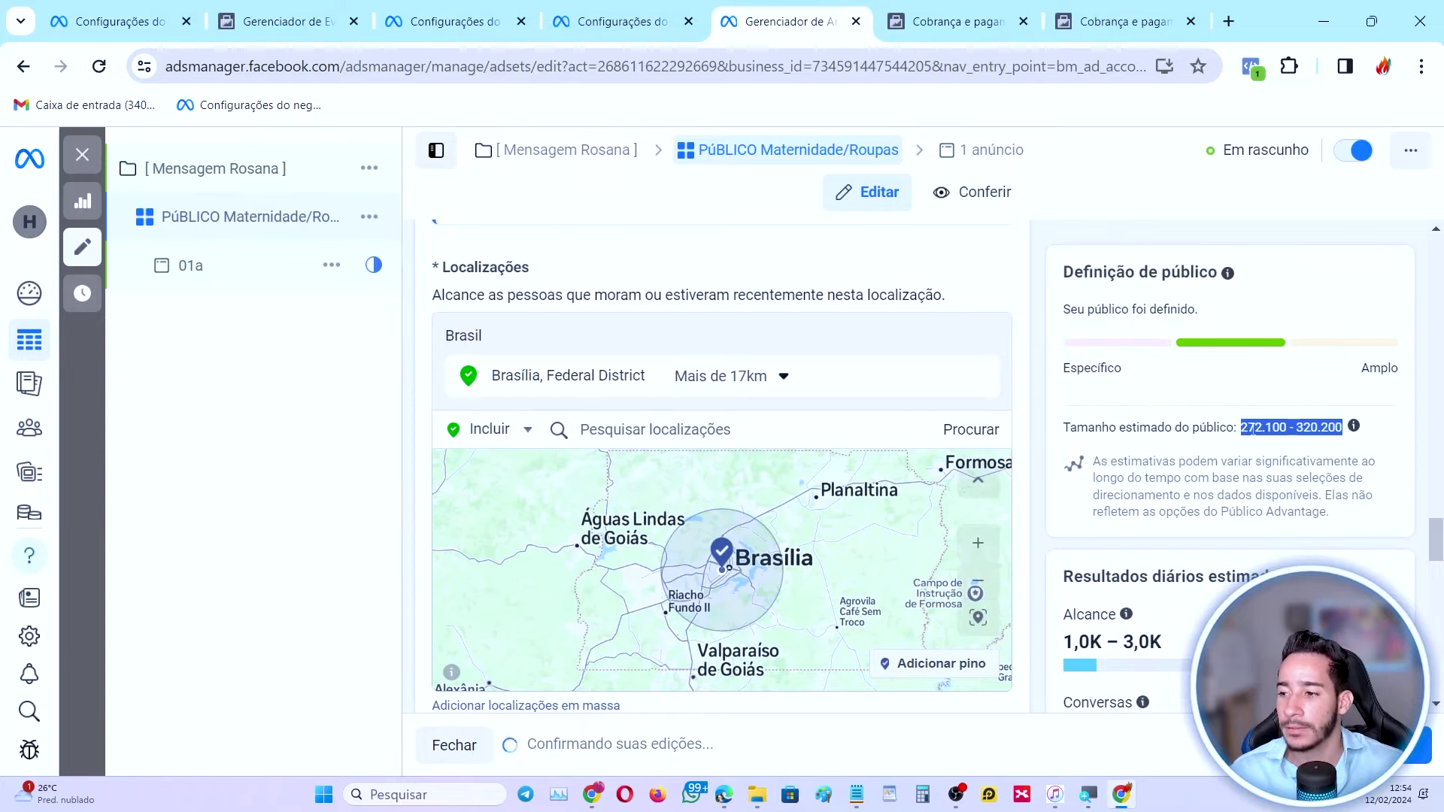
{"action": "left_click", "coordinate": [757, 384]}
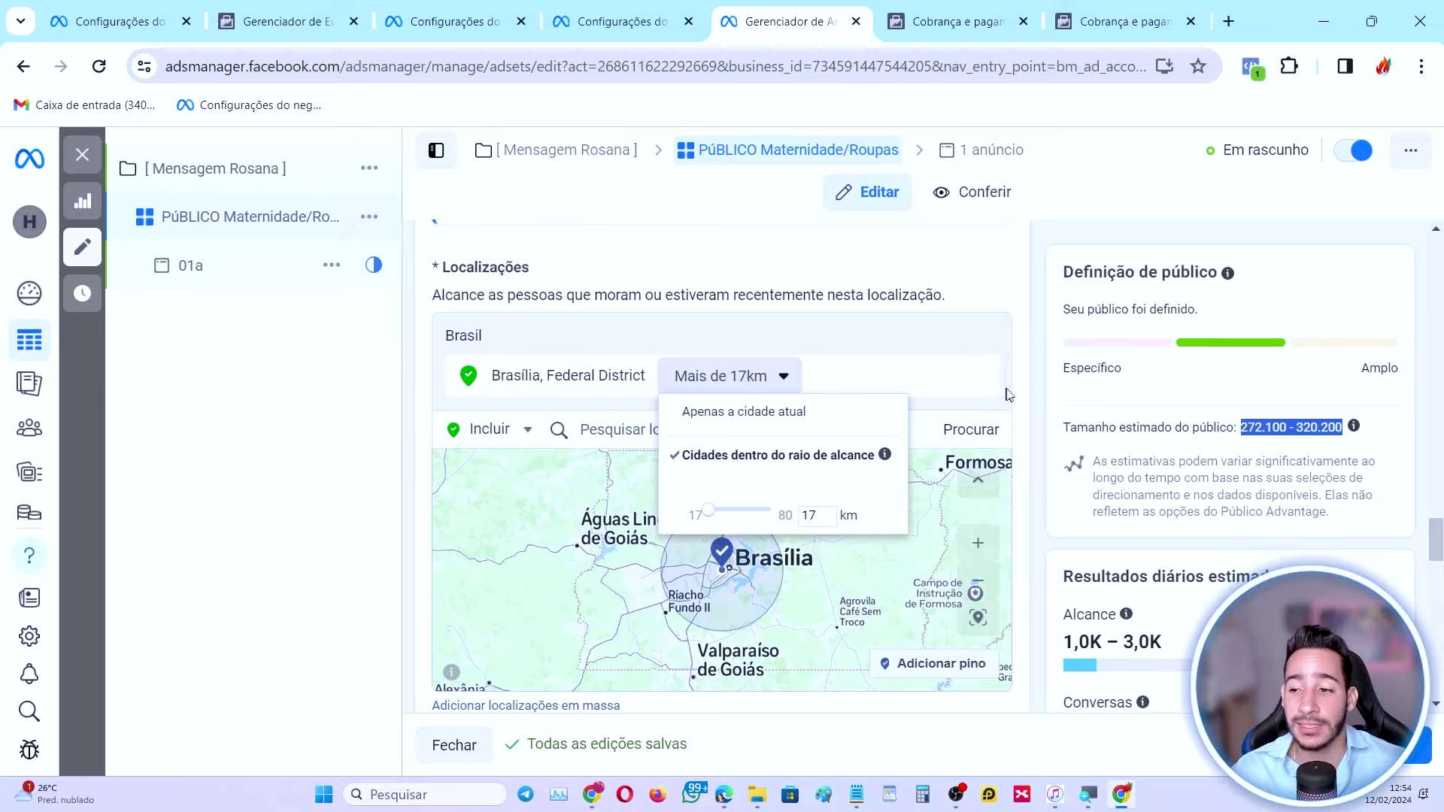
- Replace Brasília with the street Rua Gonçalo Nunes Siqueira in Dourados and set its radius to 1 km
{"action": "left_click", "coordinate": [981, 376]}
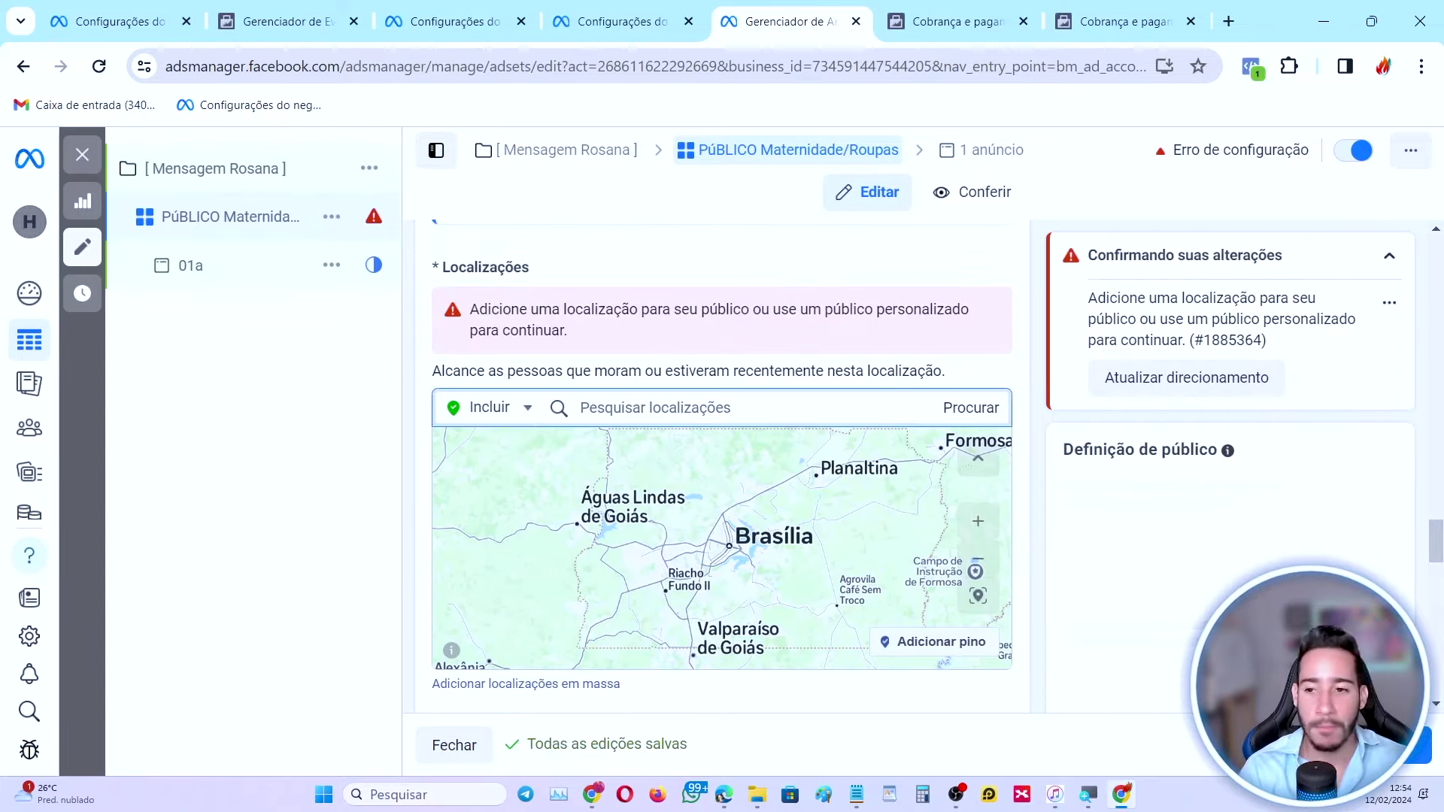
{"action": "type", "text": "gonçalo"}
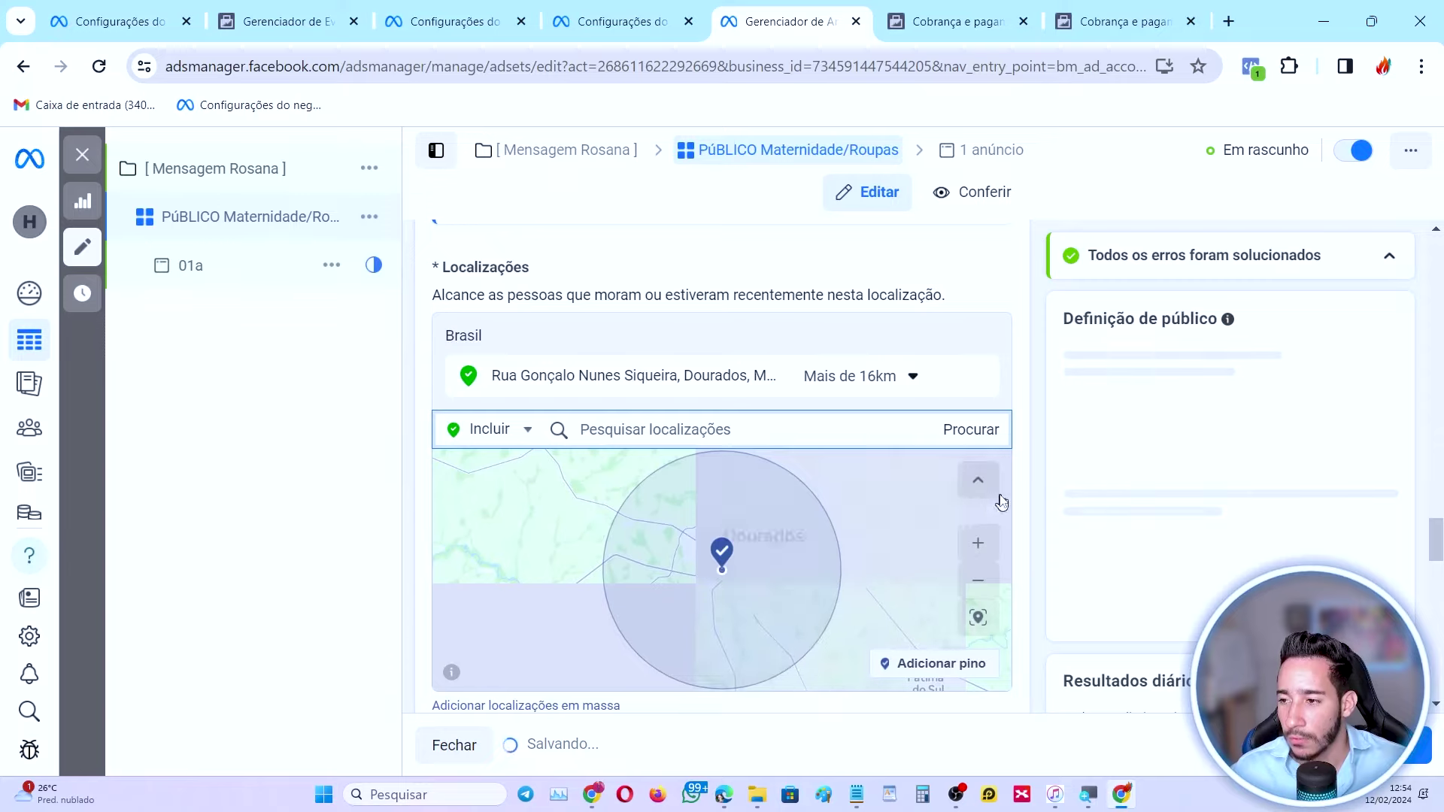
{"action": "left_click", "coordinate": [893, 387]}
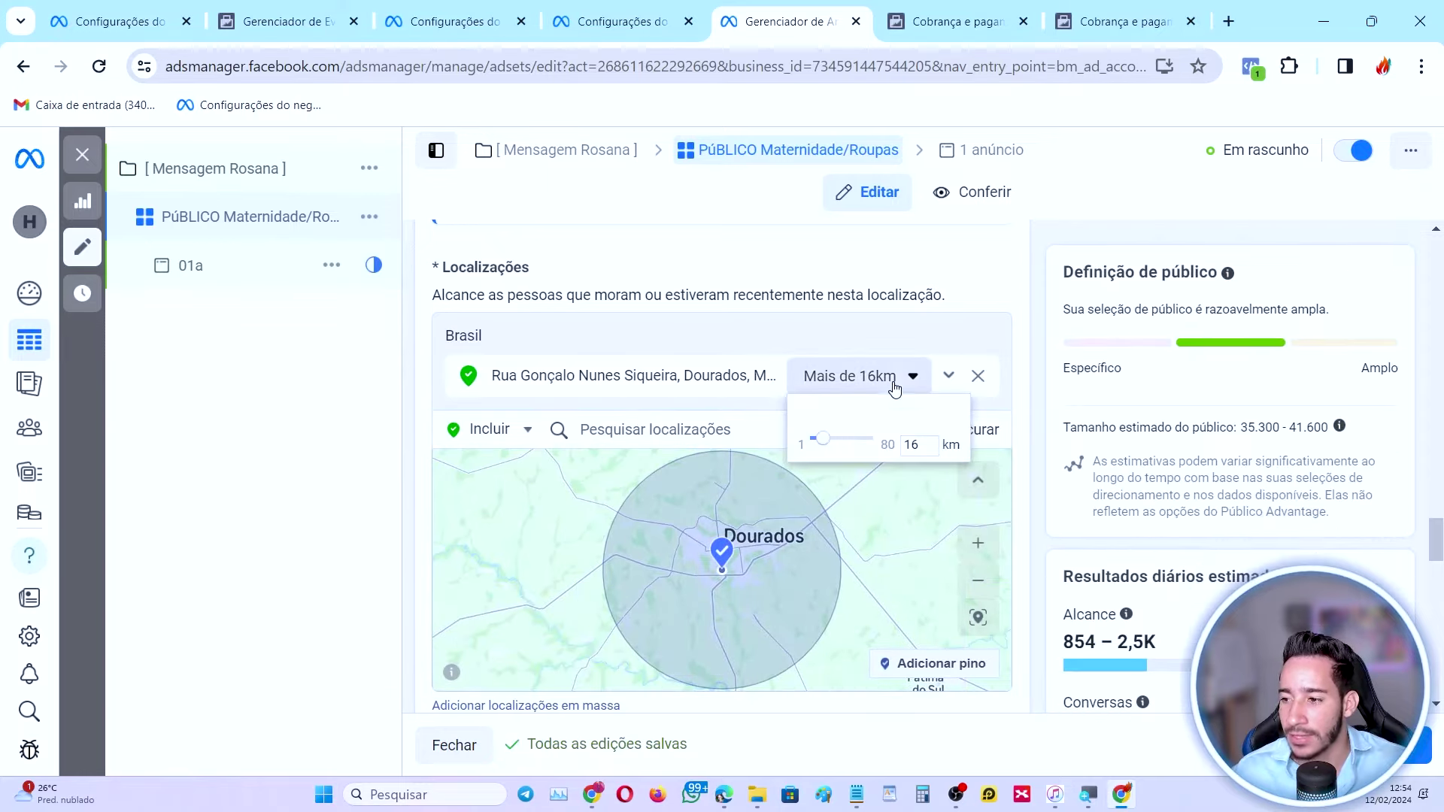
{"action": "left_click_drag", "start_coordinate": [831, 438], "coordinate": [805, 438]}
{"action": "left_click", "coordinate": [925, 404]}
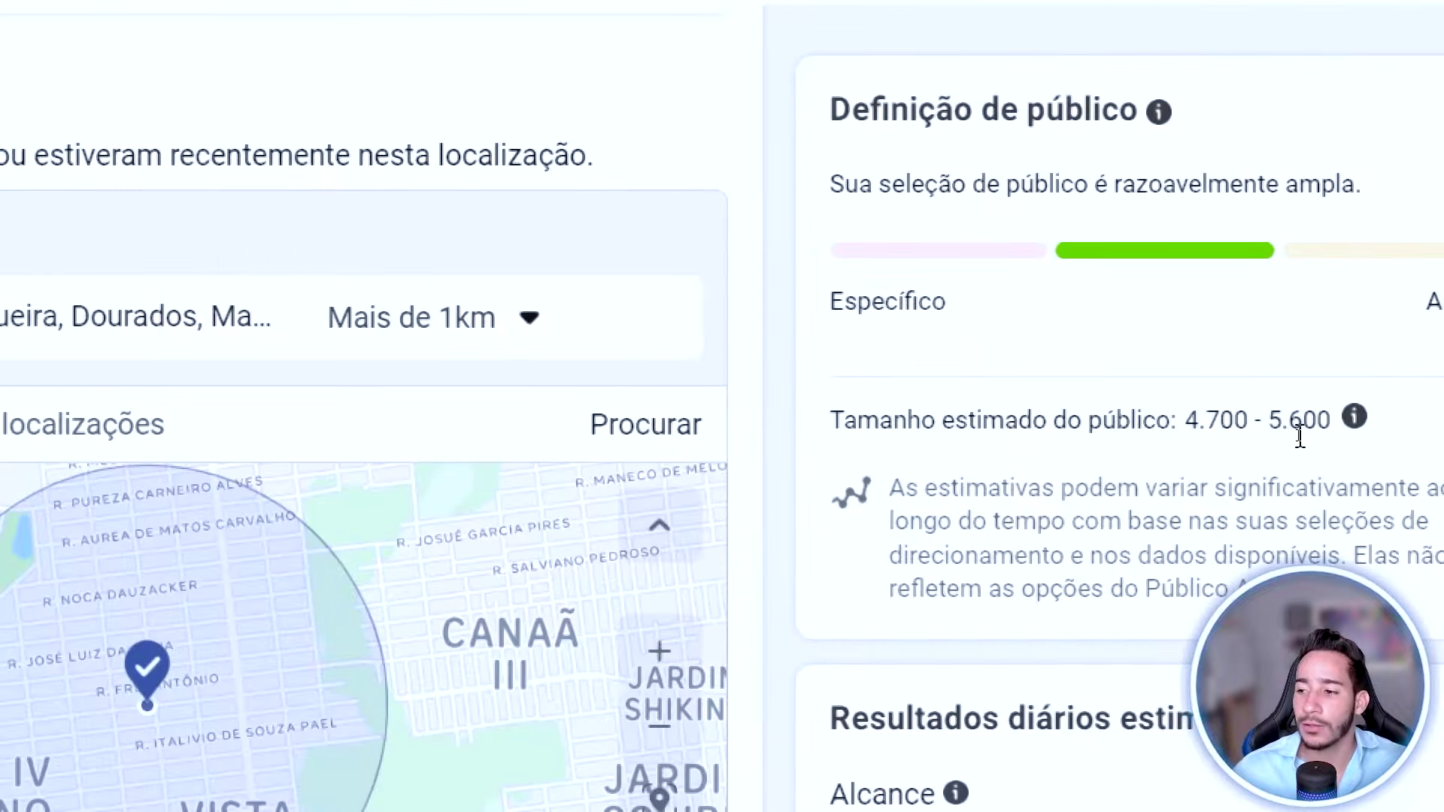
- Examine the audience definition and estimated audience size for the 1 km radius in Dourados
{"action": "left_click_drag", "start_coordinate": [1316, 423], "coordinate": [1212, 425]}
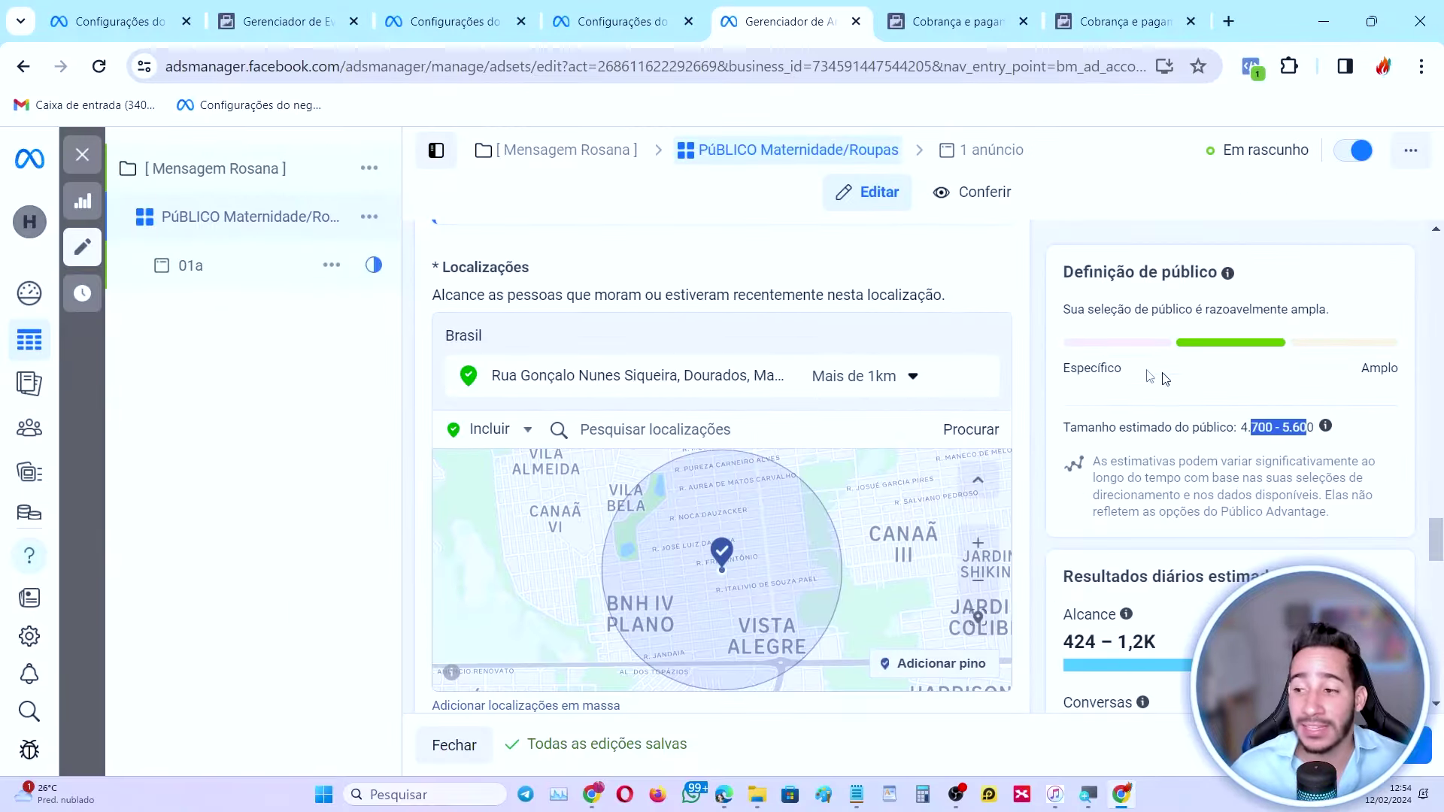
{"action": "left_click_drag", "start_coordinate": [1234, 410], "coordinate": [1119, 352]}
{"action": "left_click", "coordinate": [1133, 339]}
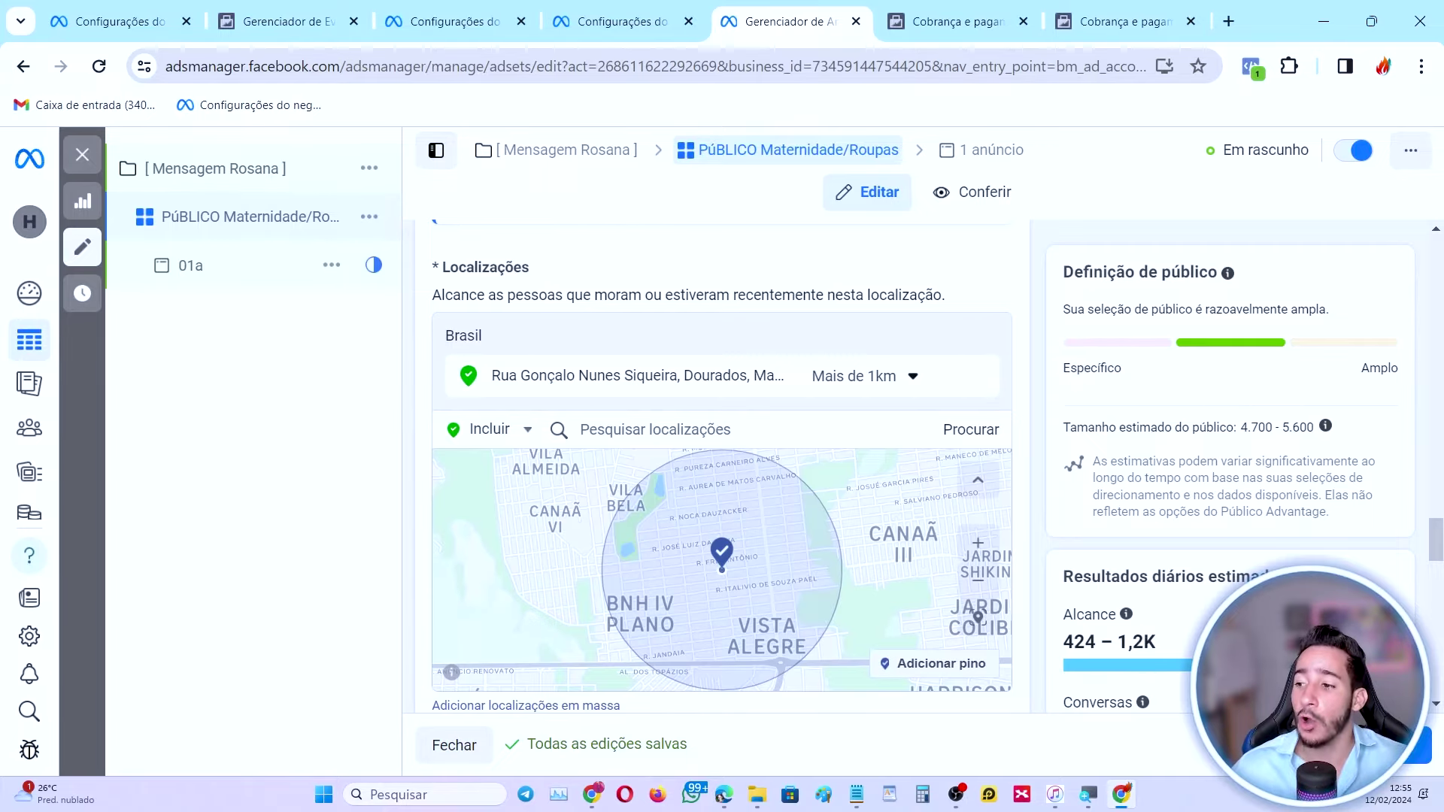
{"action": "left_click_drag", "start_coordinate": [1234, 427], "coordinate": [1299, 427]}
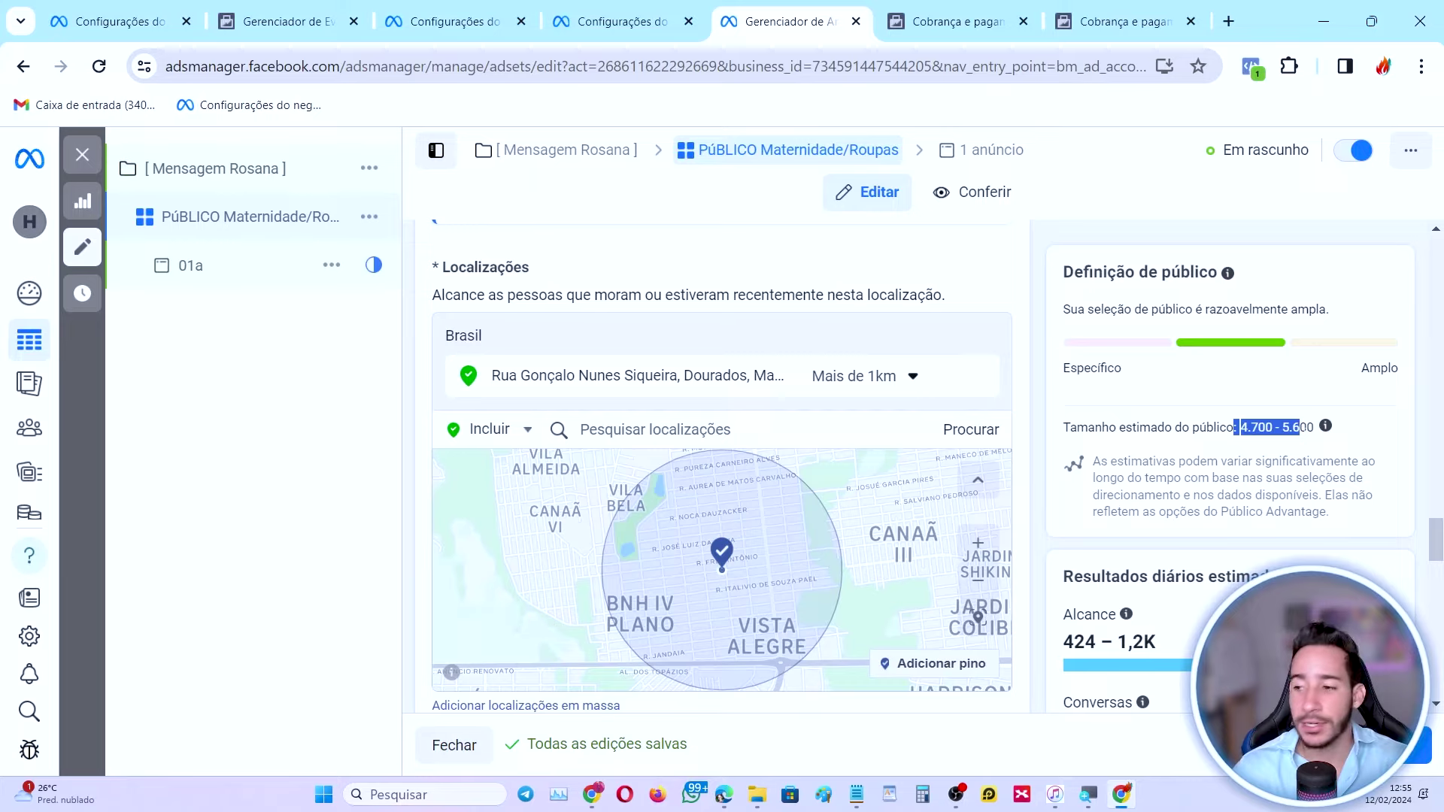
{"action": "left_click", "coordinate": [1282, 474]}
{"action": "scroll", "coordinate": [827, 451], "scroll_direction": "down", "scroll_amount": 2}
{"action": "scroll", "coordinate": [827, 414], "scroll_direction": "up", "scroll_amount": 4}
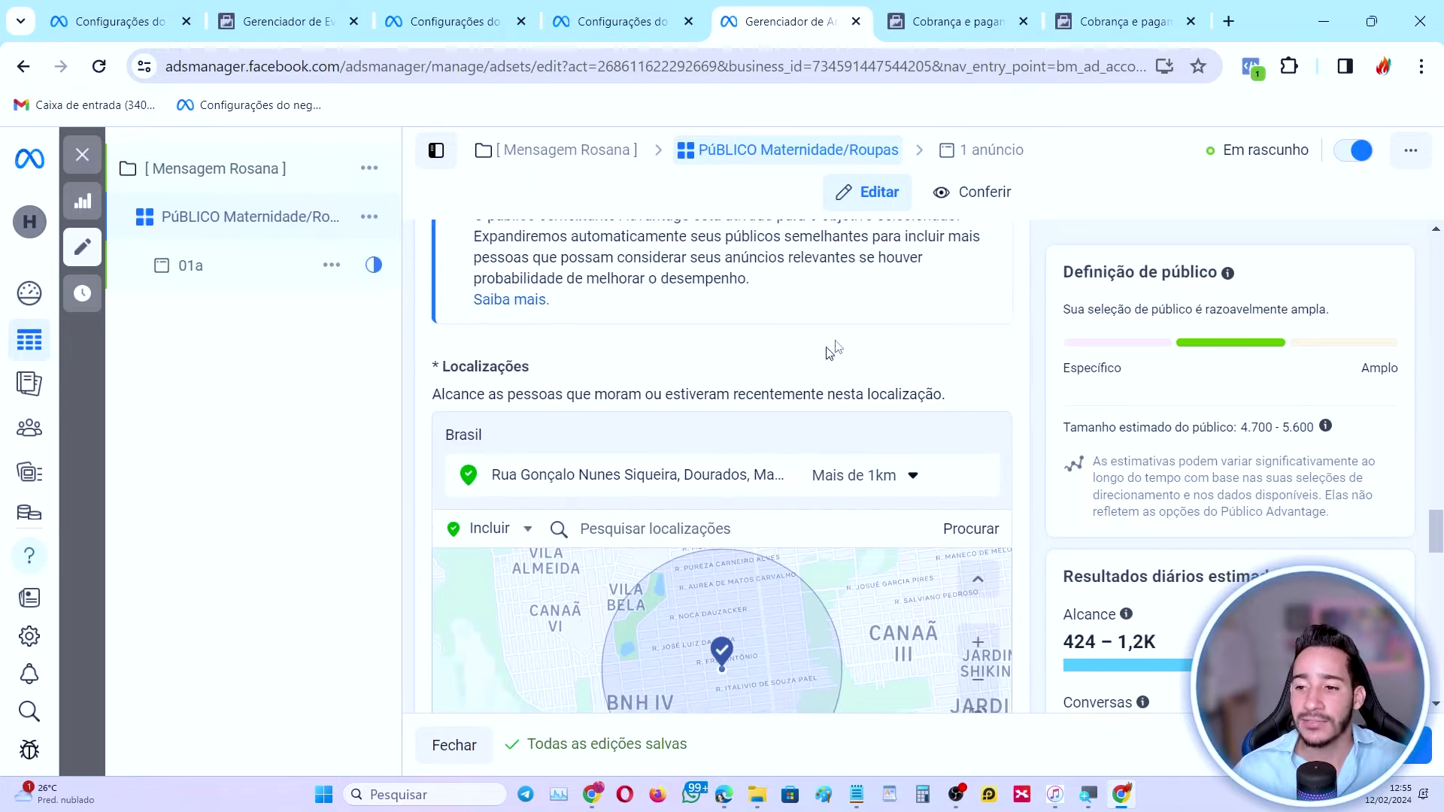
- Replace the Dourados street location with the city of São Brás (Alagoas)
{"action": "left_click", "coordinate": [977, 481]}
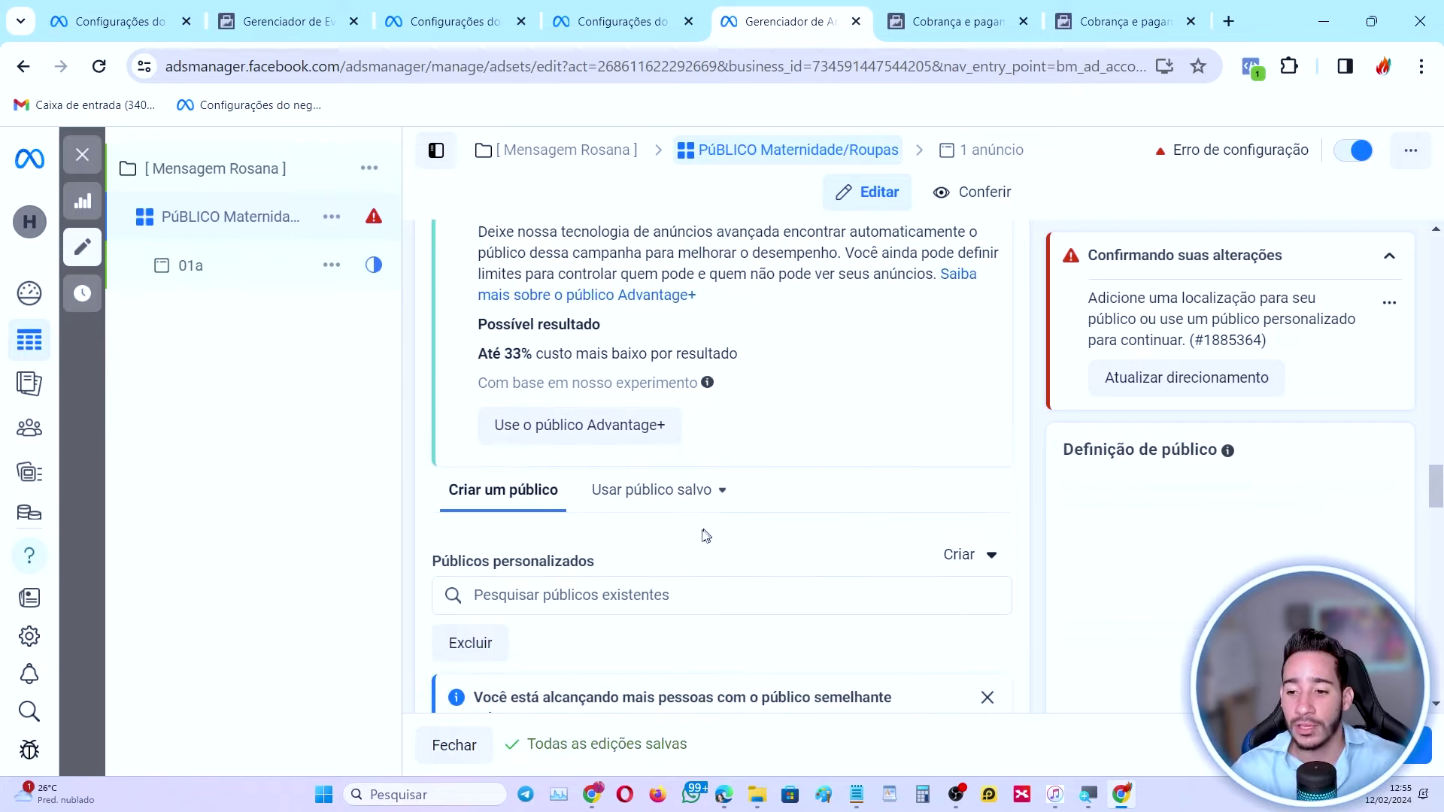
{"action": "scroll", "coordinate": [722, 466], "scroll_direction": "down", "scroll_amount": 10}
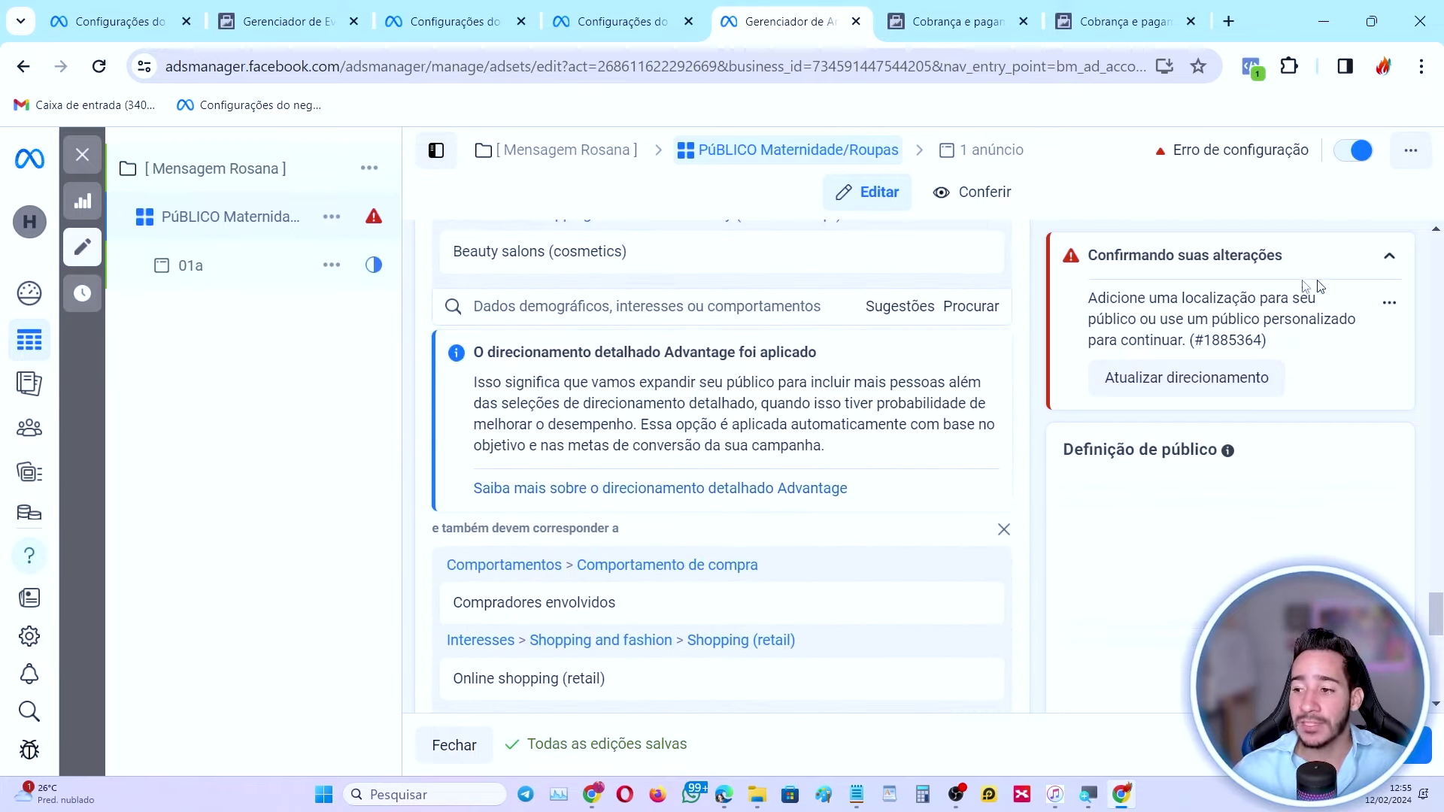
{"action": "left_click", "coordinate": [1388, 255]}
{"action": "scroll", "coordinate": [966, 386], "scroll_direction": "up", "scroll_amount": 8}
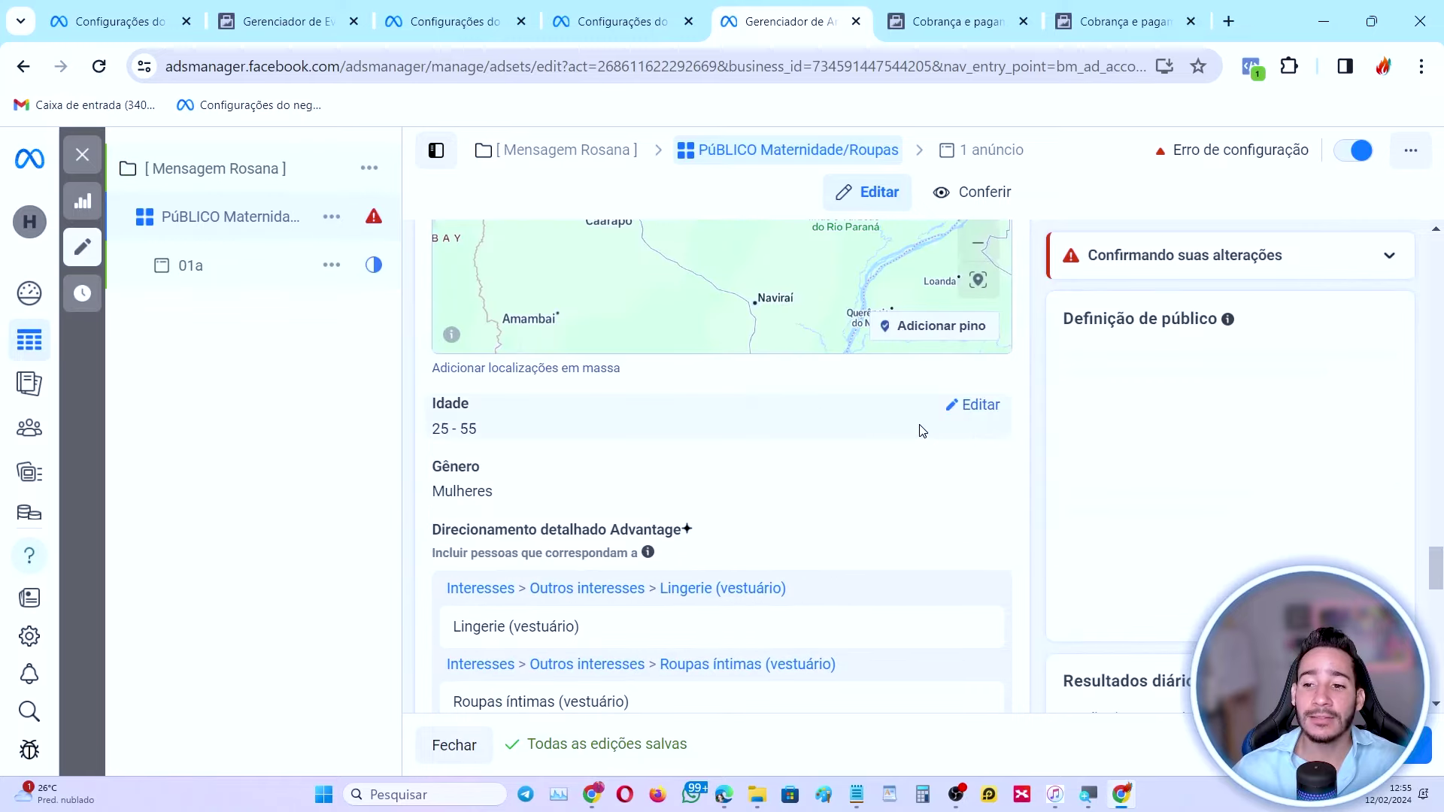
{"action": "left_click", "coordinate": [745, 618]}
{"action": "type", "text": "bras"}
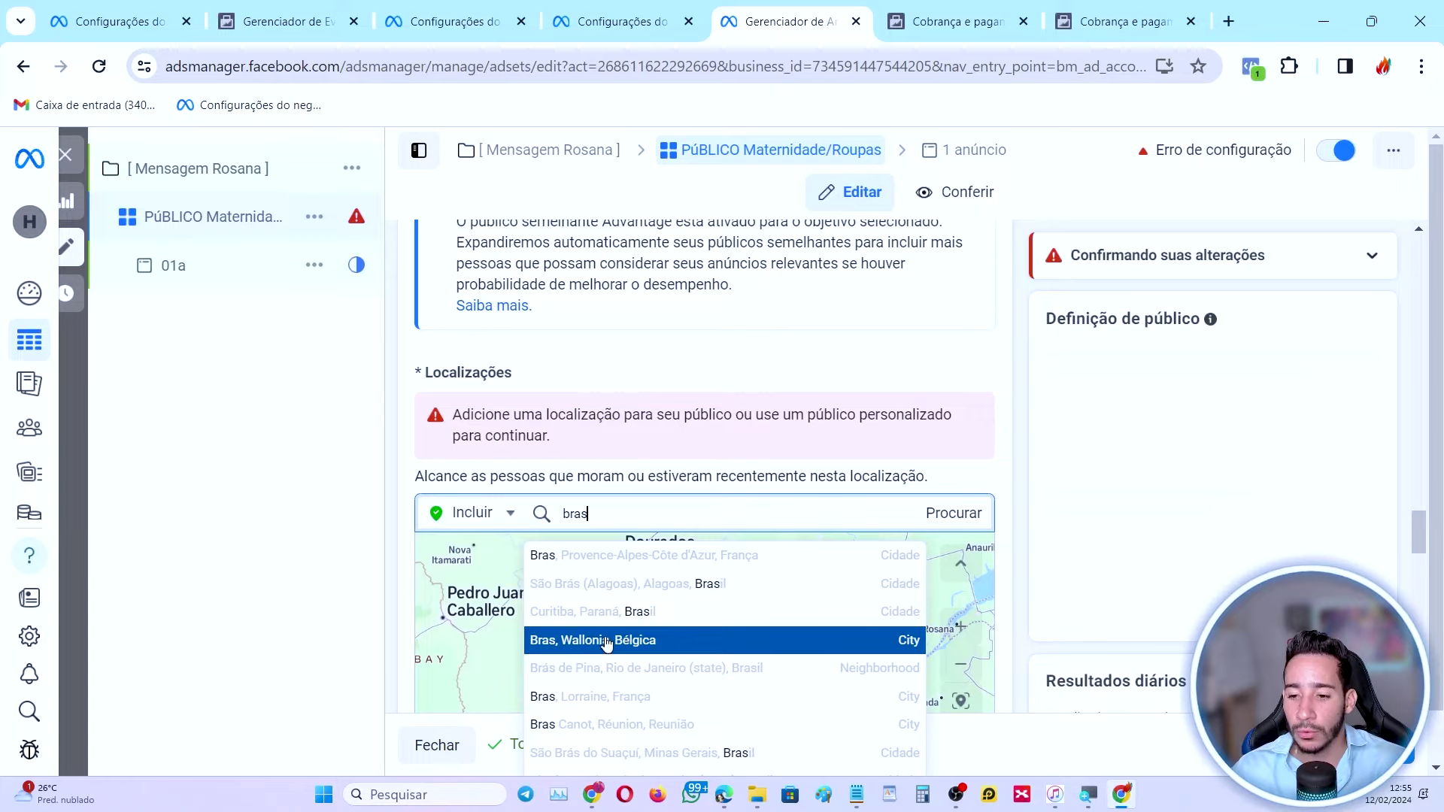
{"action": "left_click", "coordinate": [661, 584]}
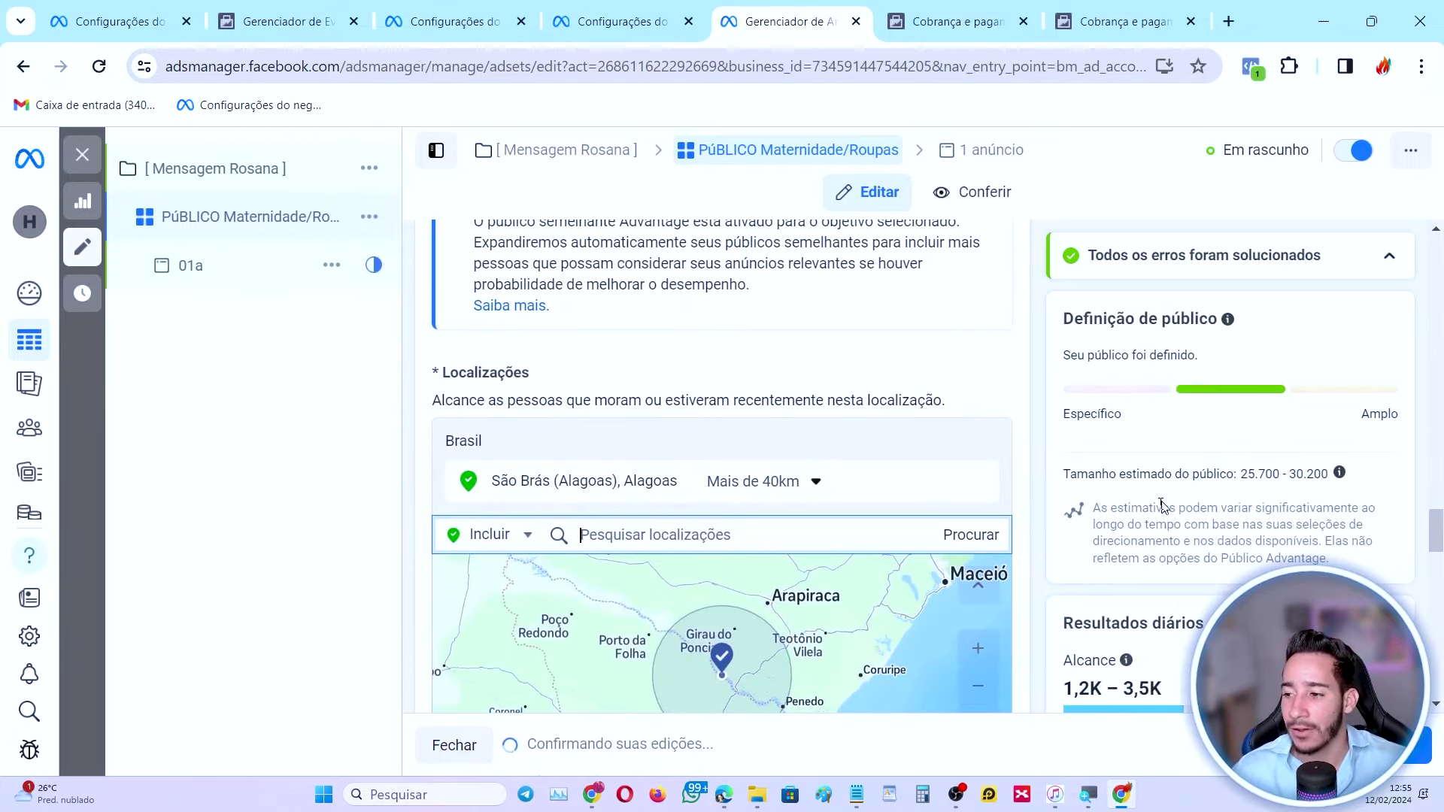
- Set the radius around São Brás to 17 km and check the estimated audience size
{"action": "left_click", "coordinate": [764, 481]}
{"action": "left_click_drag", "start_coordinate": [762, 615], "coordinate": [743, 621]}
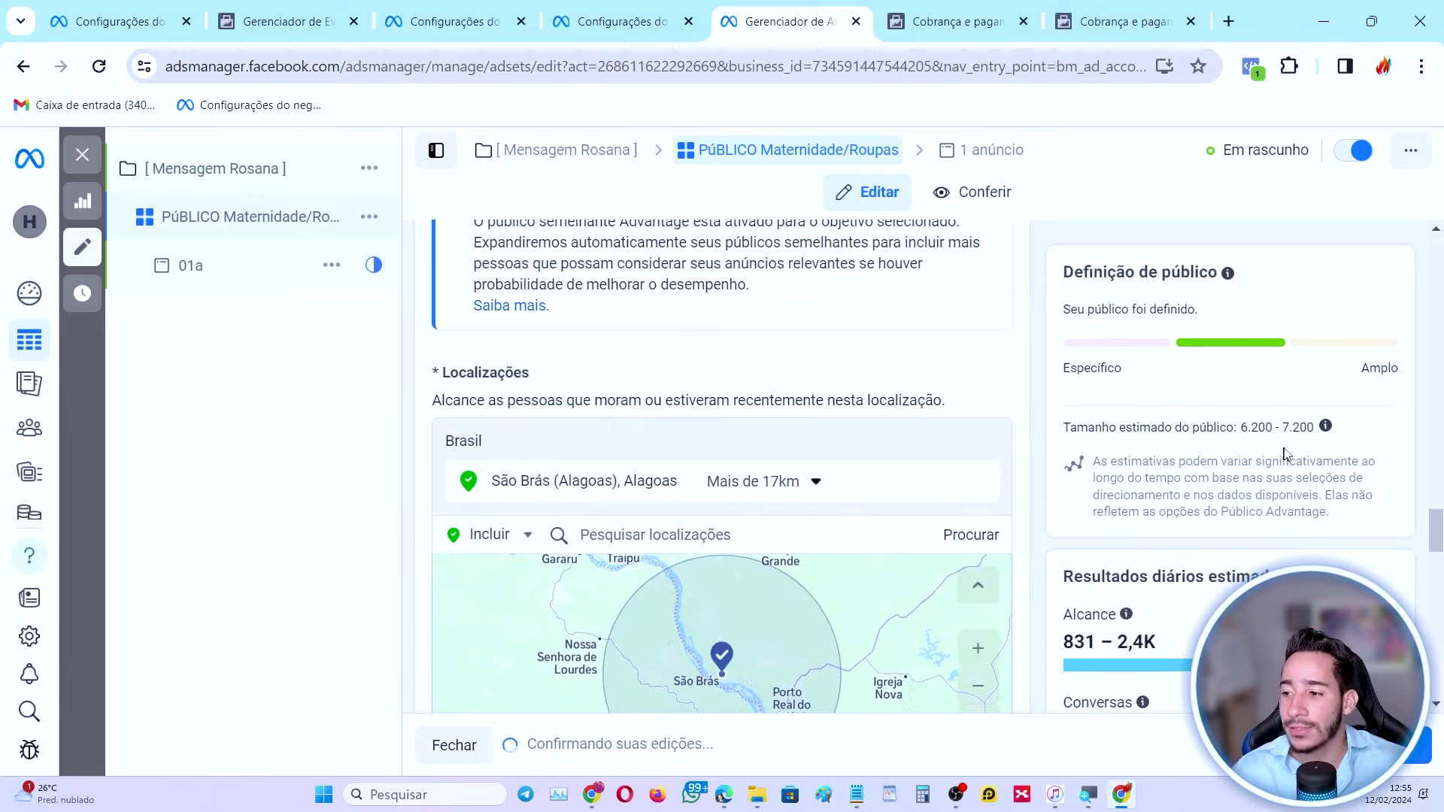
{"action": "left_click", "coordinate": [806, 483]}
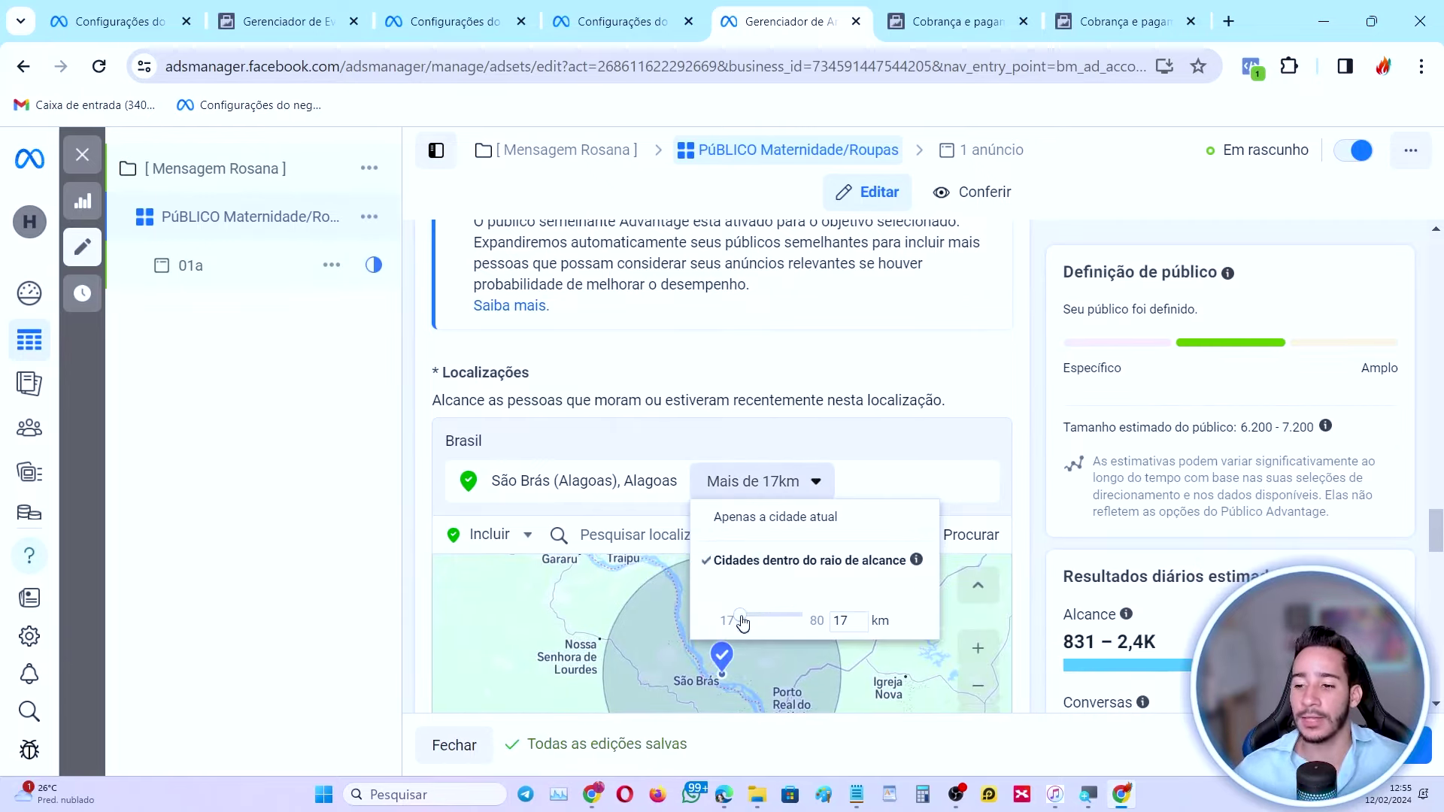
{"action": "left_click", "coordinate": [827, 400]}
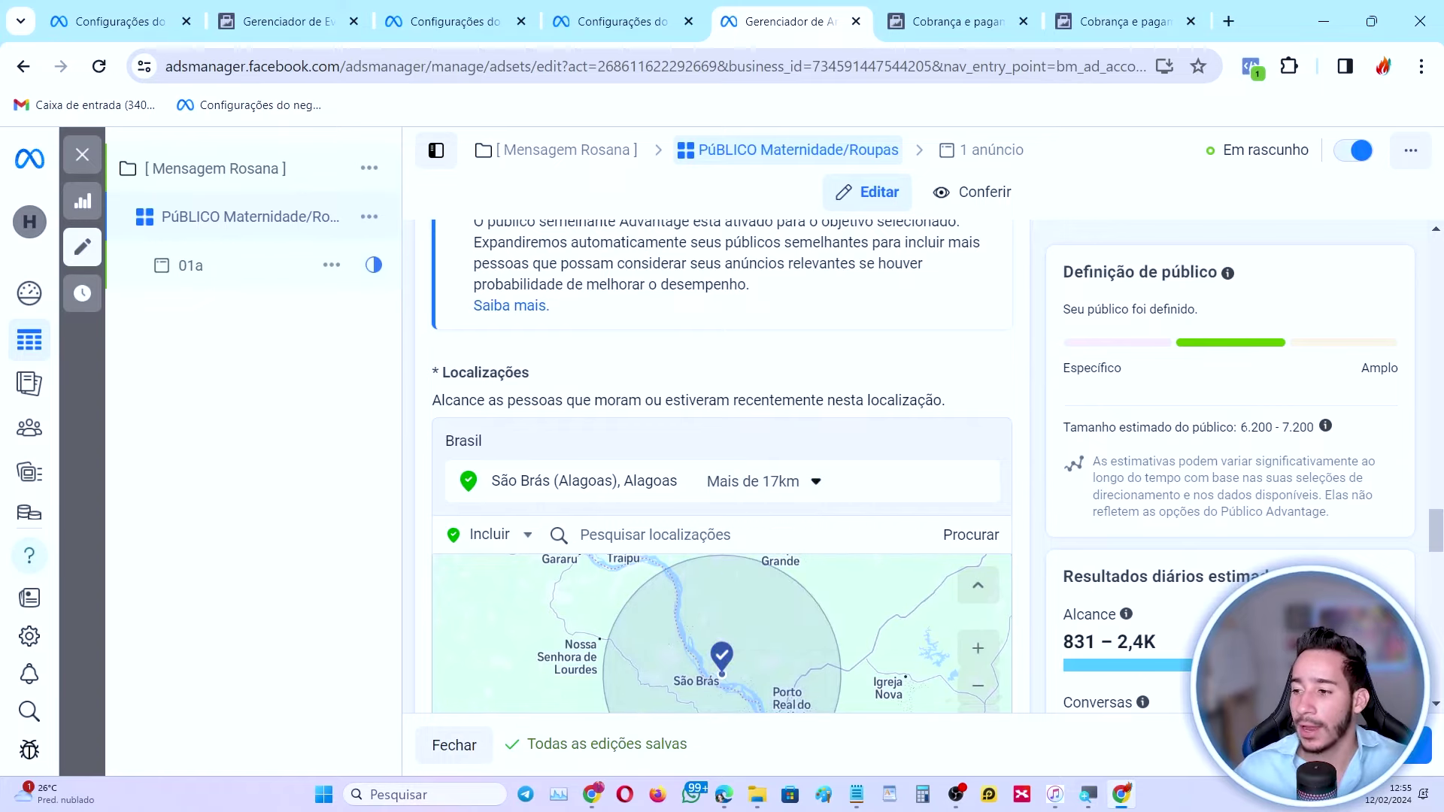
{"action": "left_click_drag", "start_coordinate": [1241, 427], "coordinate": [1313, 427]}
{"action": "double_click", "coordinate": [1212, 427]}
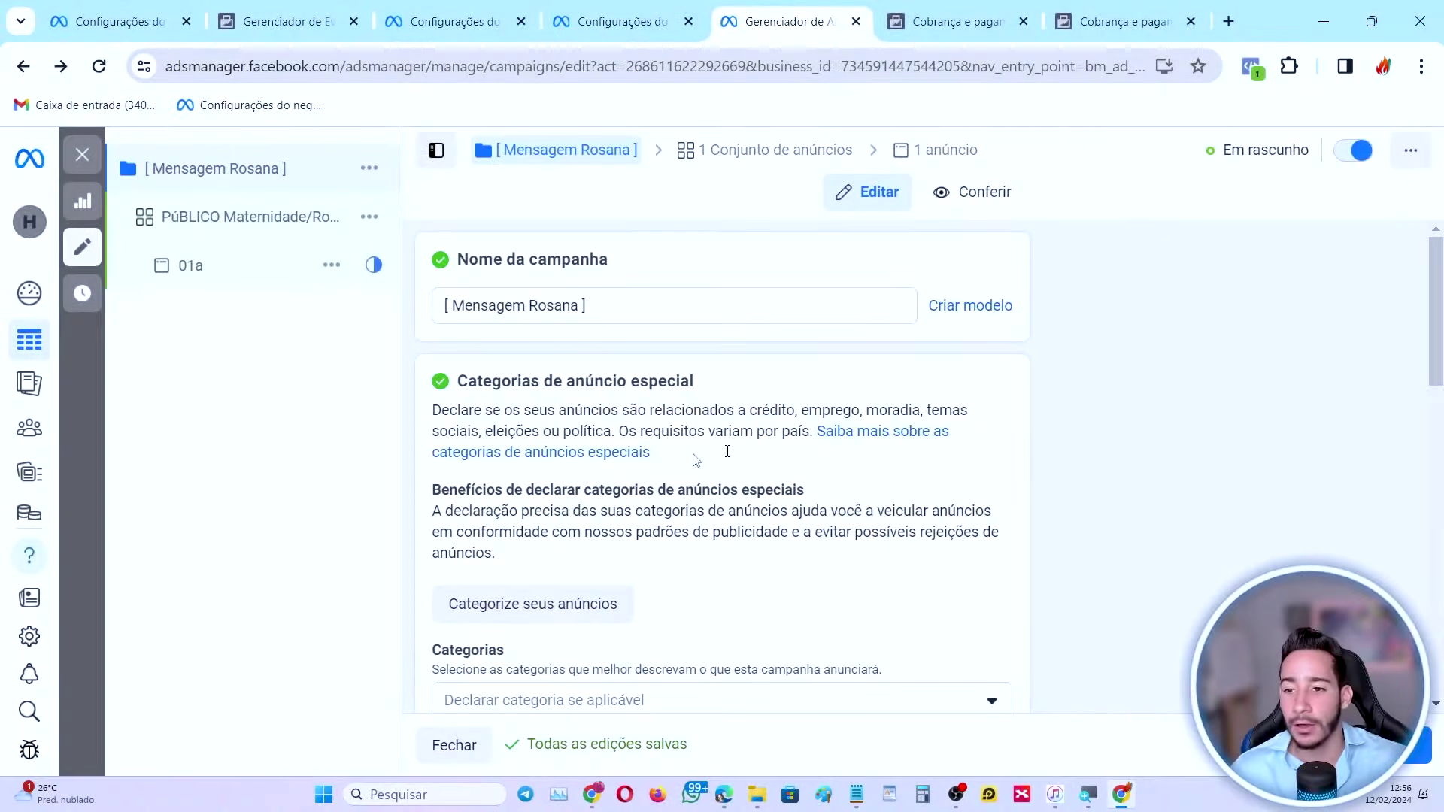
- Open the ad set PúBLICO Maternidade/Roupas and set the maximum age of its audience to 62
{"action": "left_click", "coordinate": [290, 213]}
{"action": "scroll", "coordinate": [590, 374], "scroll_direction": "down", "scroll_amount": 20}
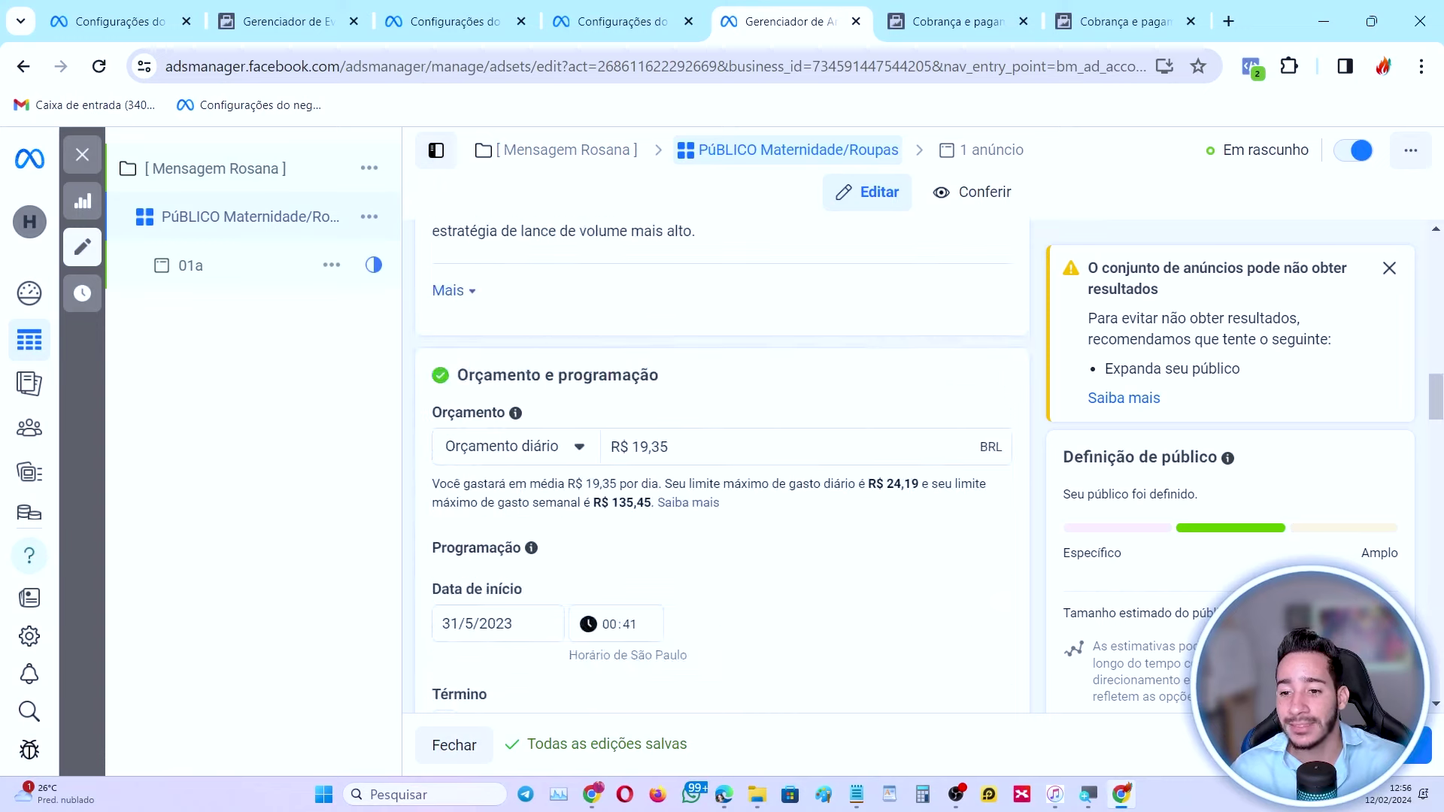
{"action": "scroll", "coordinate": [589, 387], "scroll_direction": "down", "scroll_amount": 4}
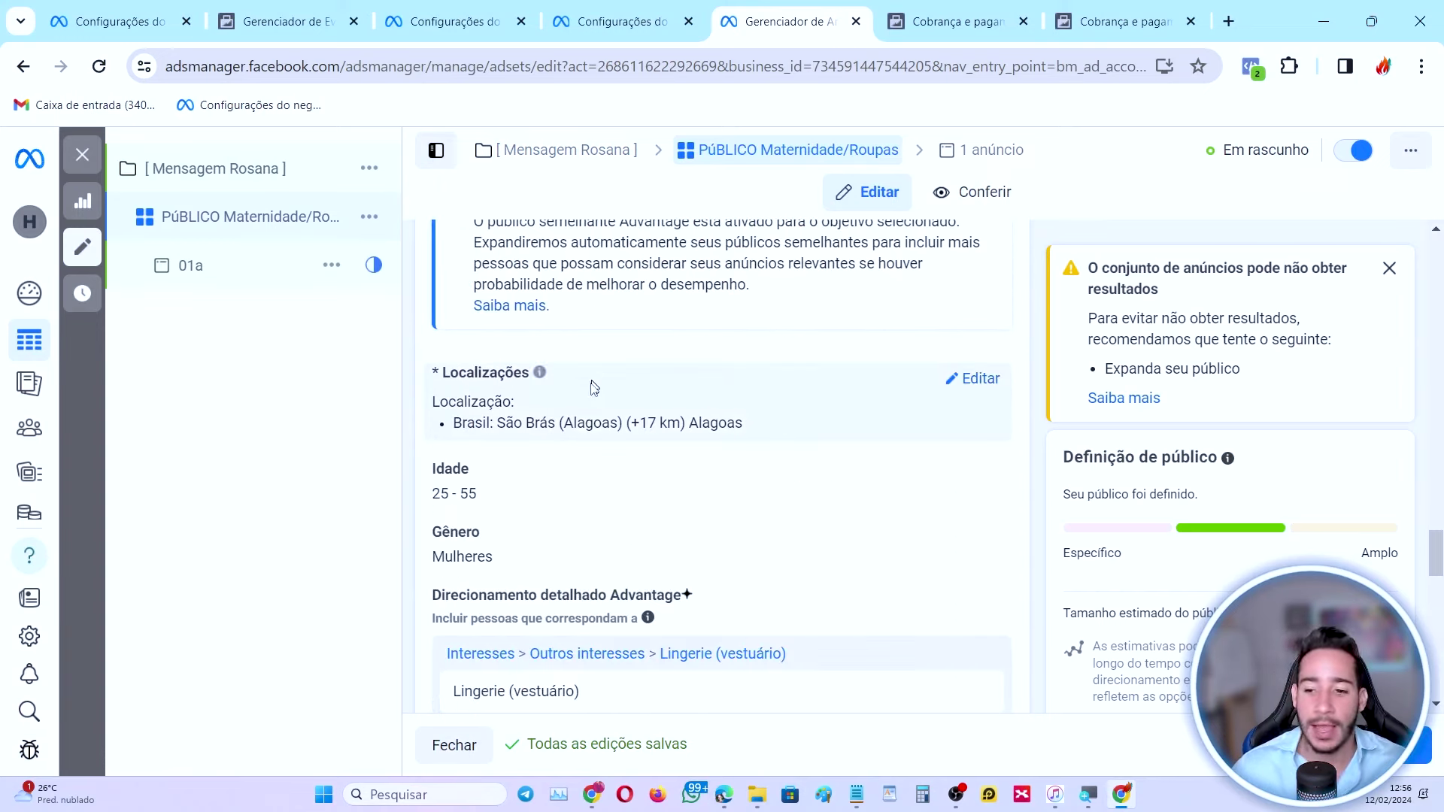
{"action": "left_click", "coordinate": [975, 366]}
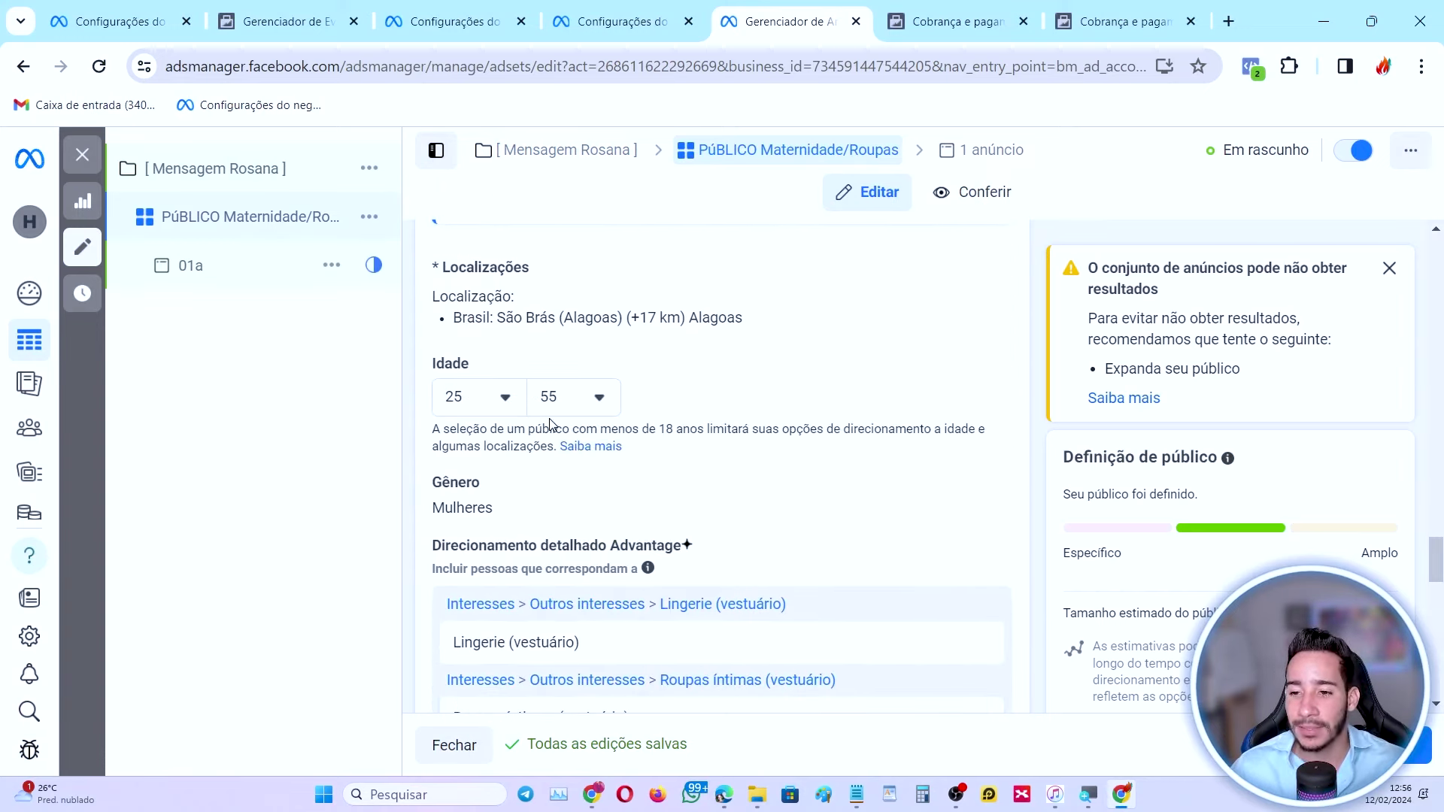
{"action": "left_click", "coordinate": [504, 398]}
{"action": "scroll", "coordinate": [525, 598], "scroll_direction": "down", "scroll_amount": 6}
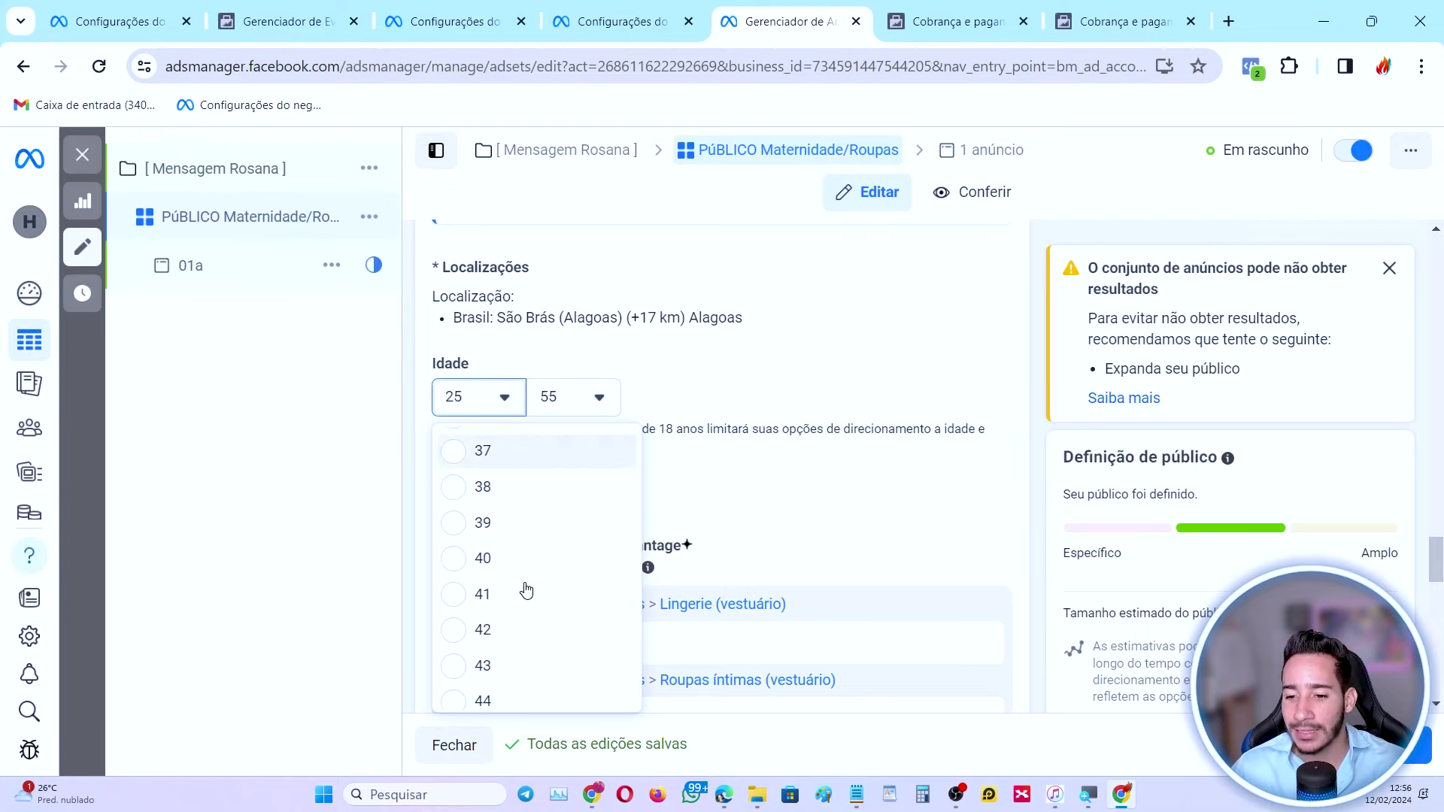
{"action": "left_click", "coordinate": [576, 397]}
{"action": "scroll", "coordinate": [594, 556], "scroll_direction": "down", "scroll_amount": 3}
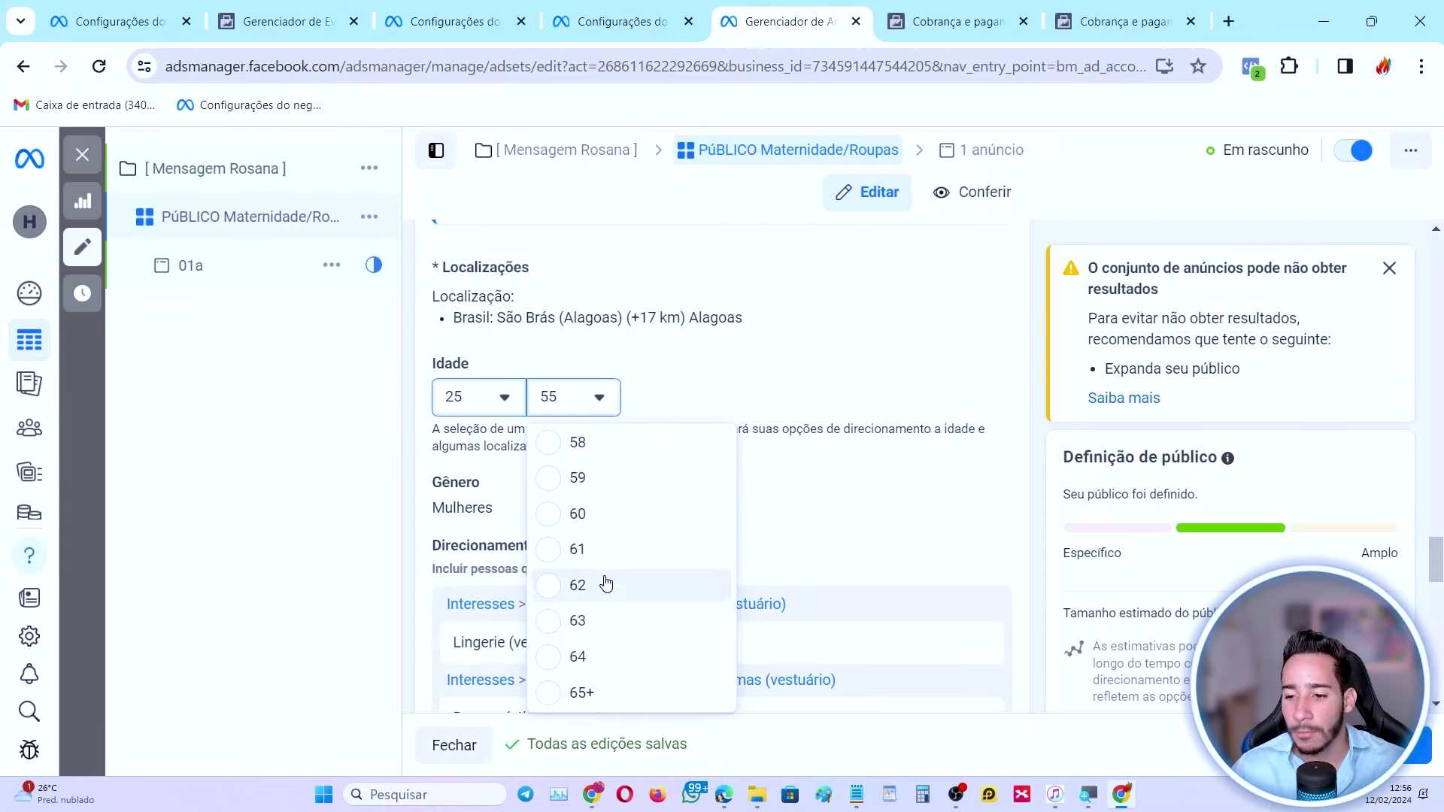
{"action": "left_click", "coordinate": [599, 576]}
- Set the minimum age of the ad set's audience to 51
{"action": "left_click", "coordinate": [443, 385]}
{"action": "scroll", "coordinate": [504, 571], "scroll_direction": "down", "scroll_amount": 5}
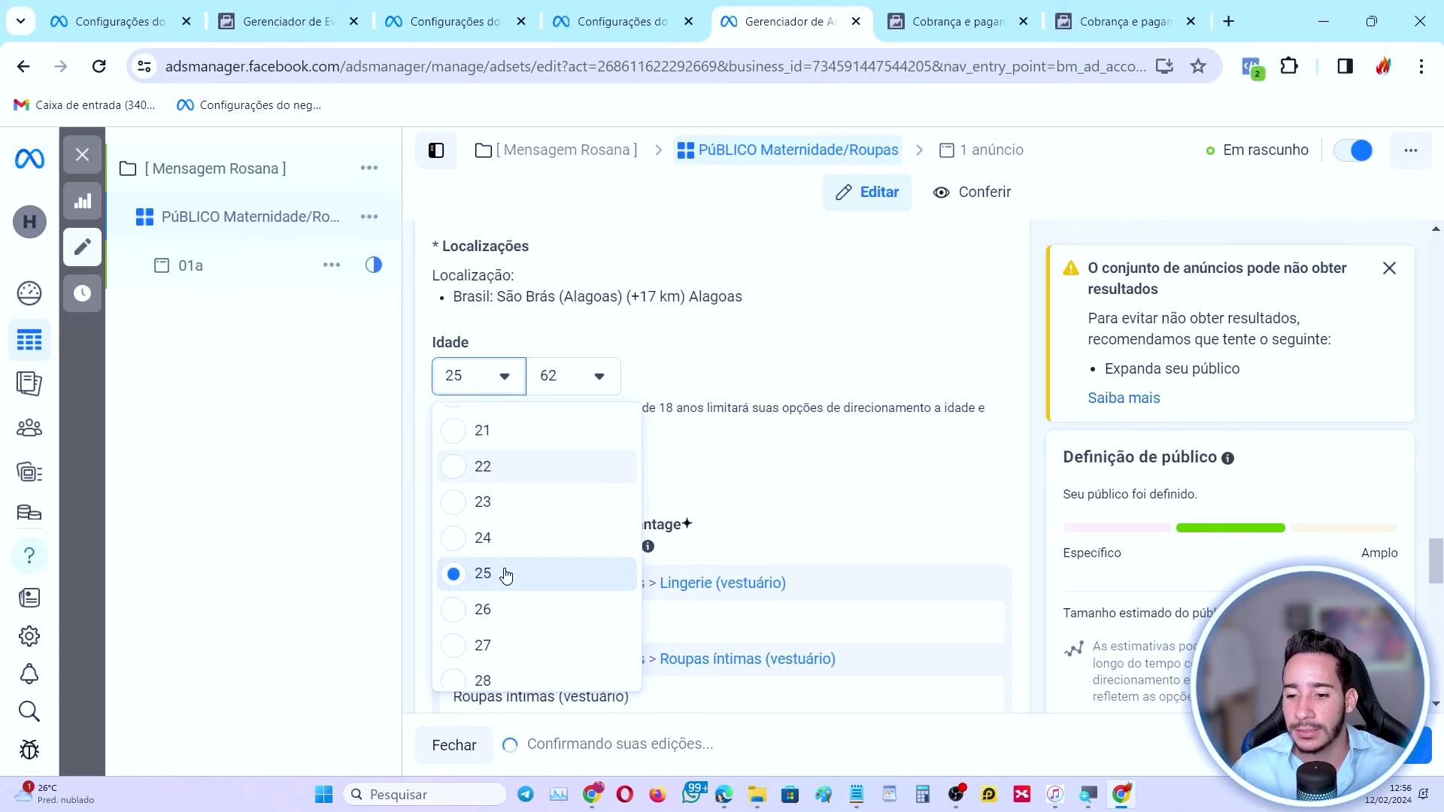
{"action": "scroll", "coordinate": [516, 568], "scroll_direction": "down", "scroll_amount": 6}
{"action": "scroll", "coordinate": [509, 454], "scroll_direction": "up", "scroll_amount": 2}
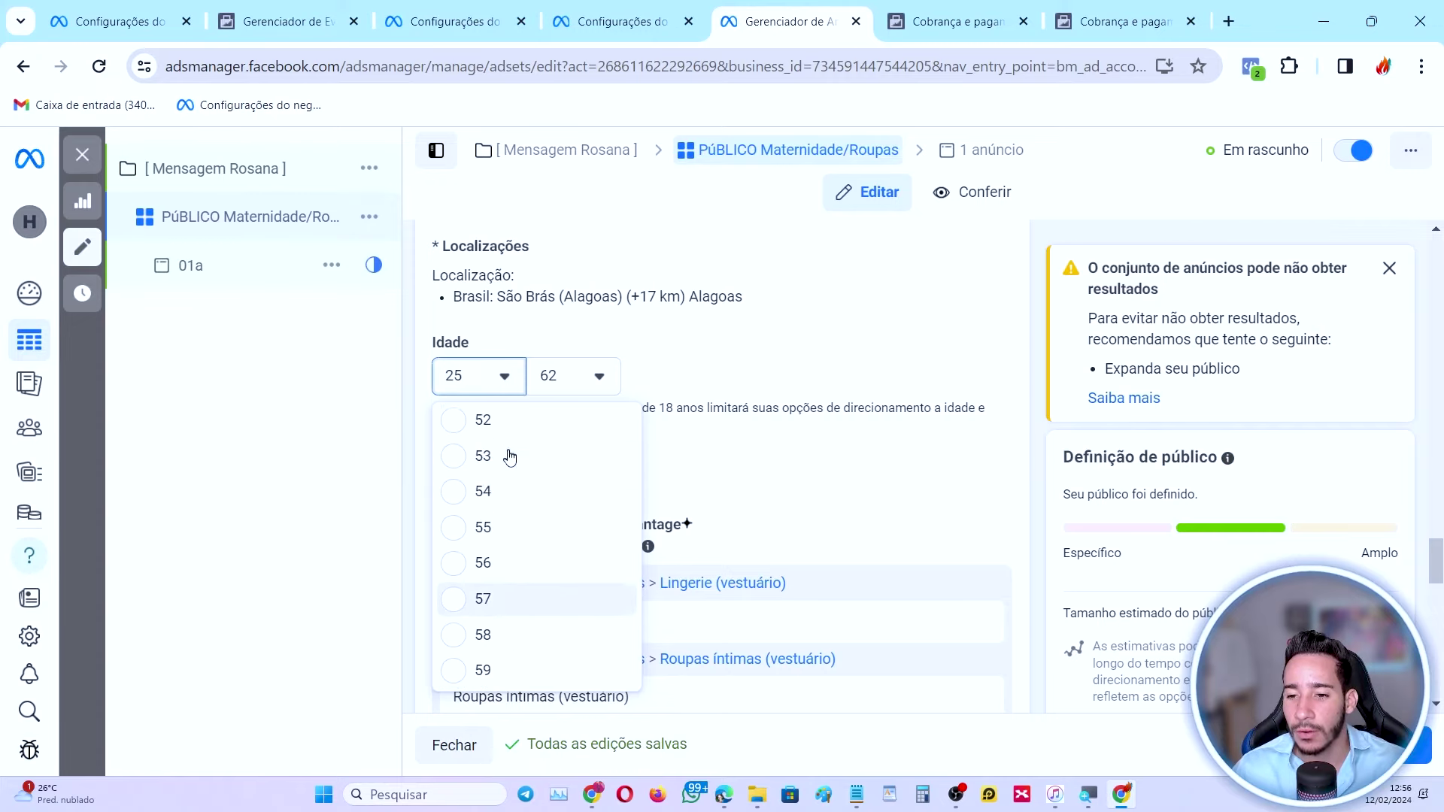
{"action": "left_click", "coordinate": [506, 448]}
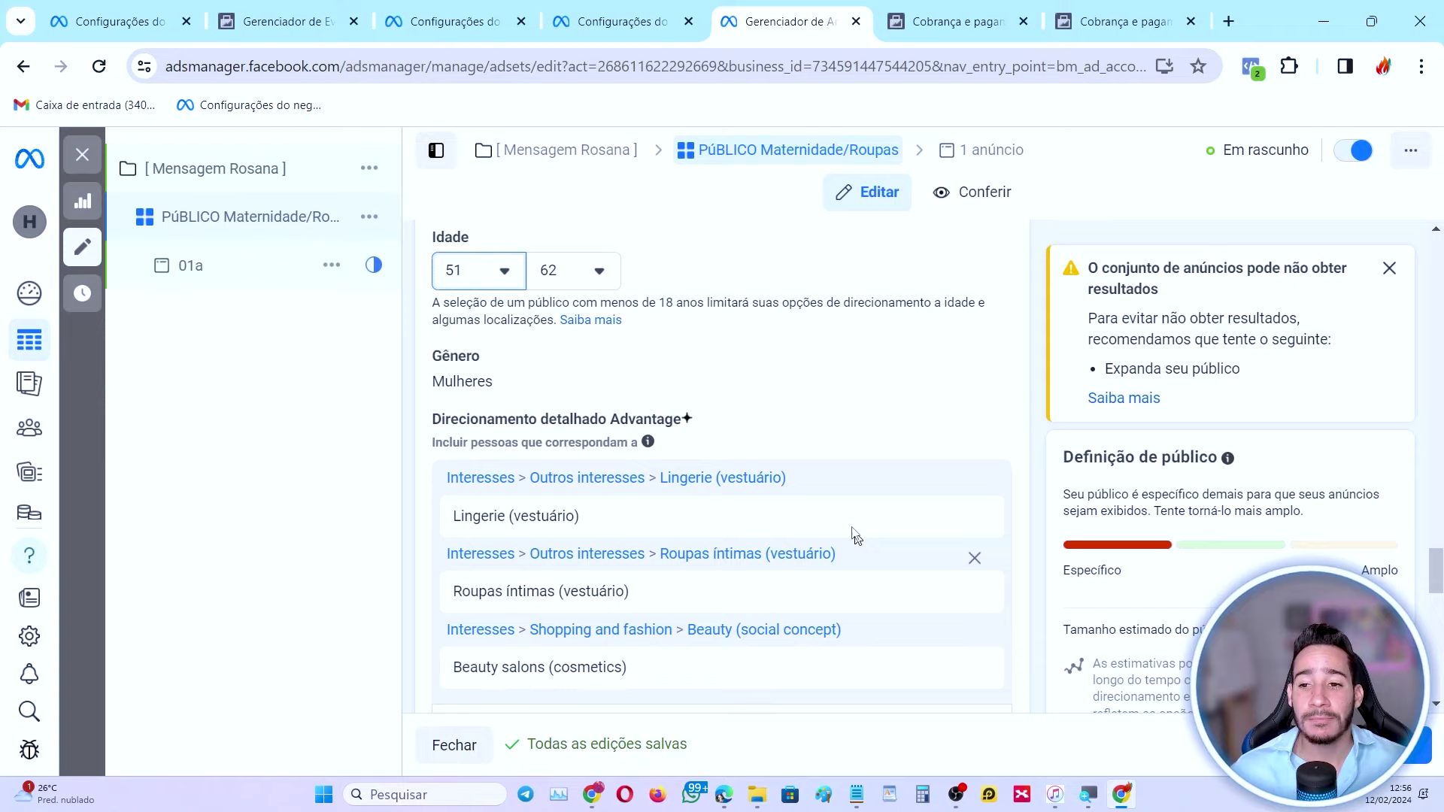
- Review the ad set's detailed targeting interests, including Lingerie, Roupas íntimas and Beauty salons
{"action": "scroll", "coordinate": [864, 552], "scroll_direction": "down", "scroll_amount": 7}
{"action": "scroll", "coordinate": [596, 482], "scroll_direction": "up", "scroll_amount": 5}
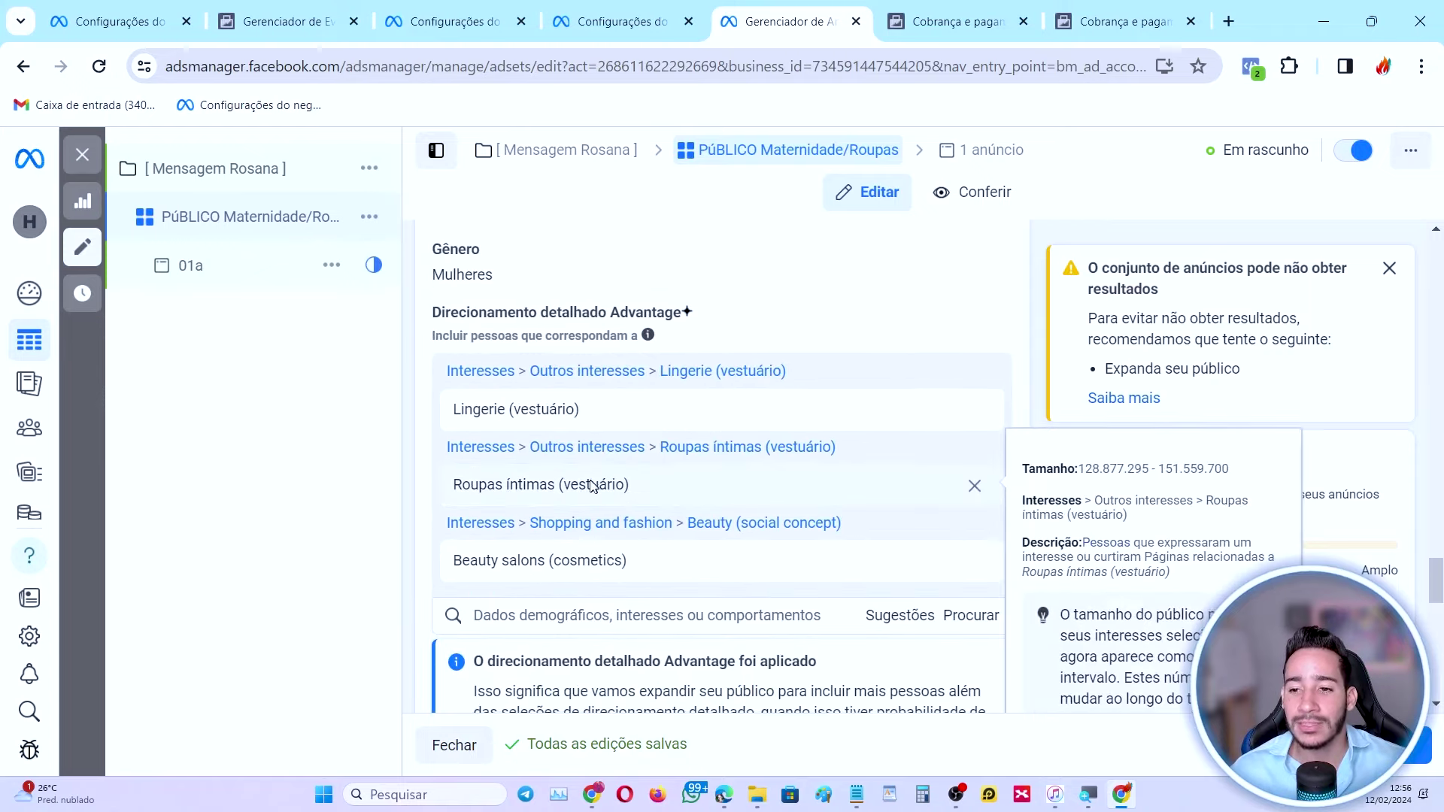
{"action": "scroll", "coordinate": [613, 376], "scroll_direction": "down", "scroll_amount": 1}
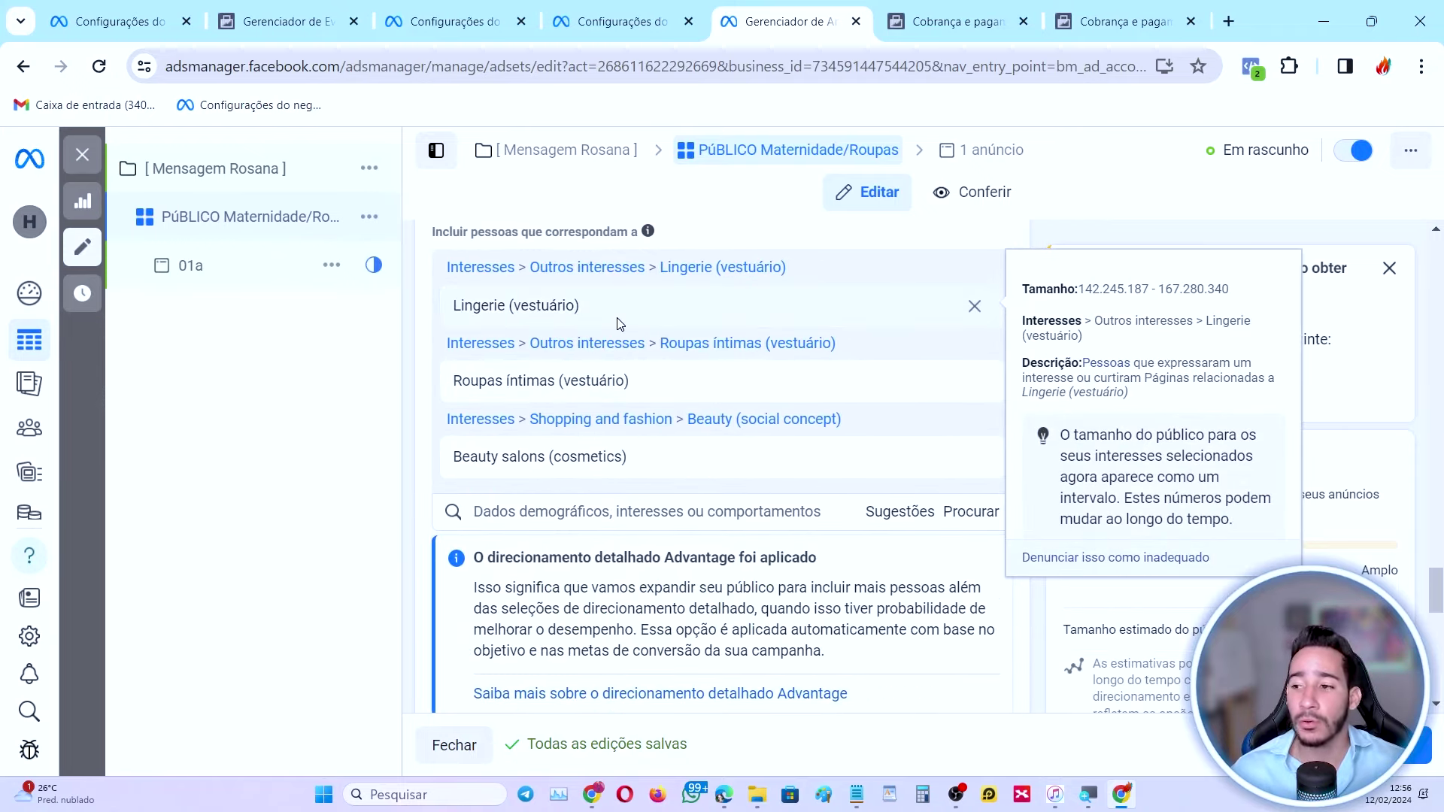